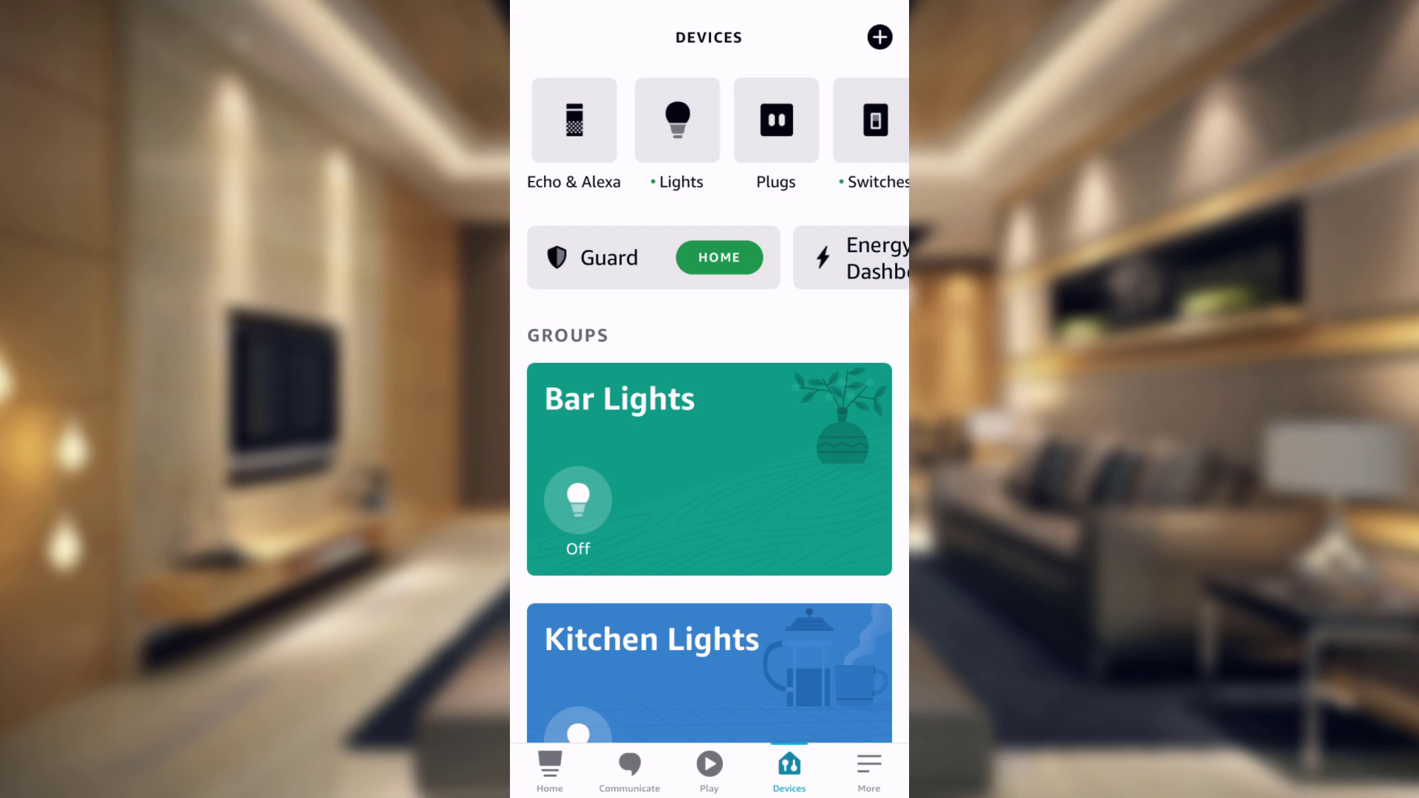
- Open the Away Lighting setup among the Guard features
left_click(609, 257)
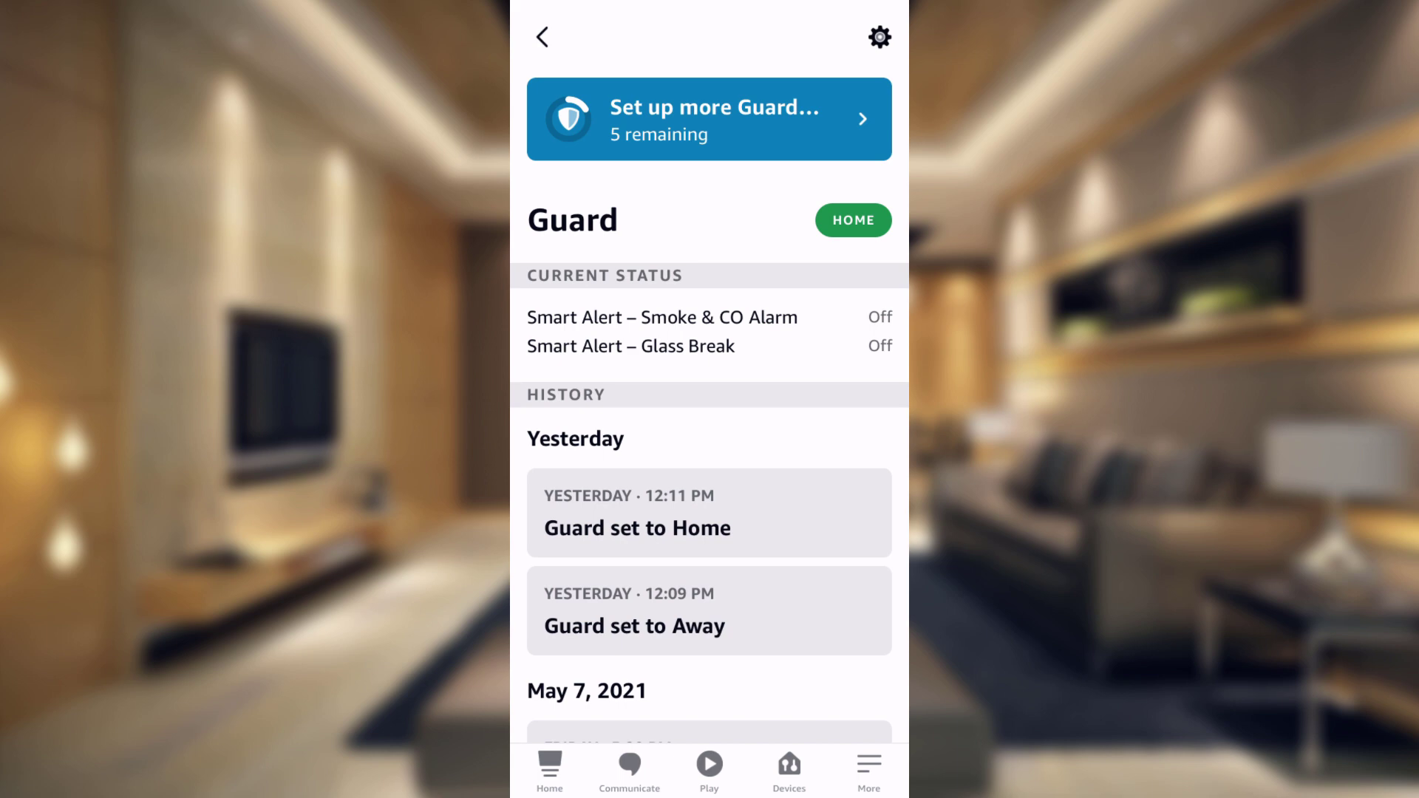
left_click(710, 118)
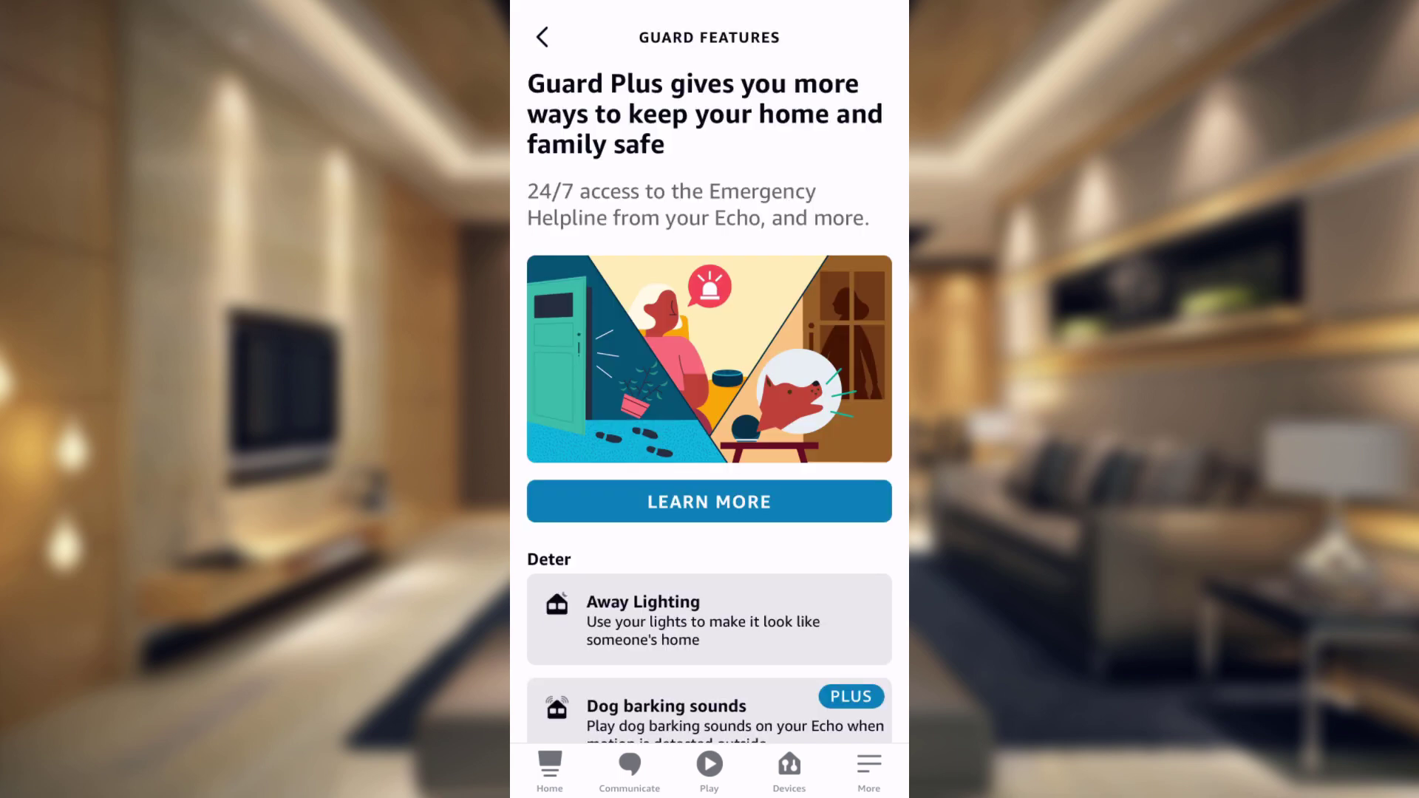
scroll(710, 403, "down", 2)
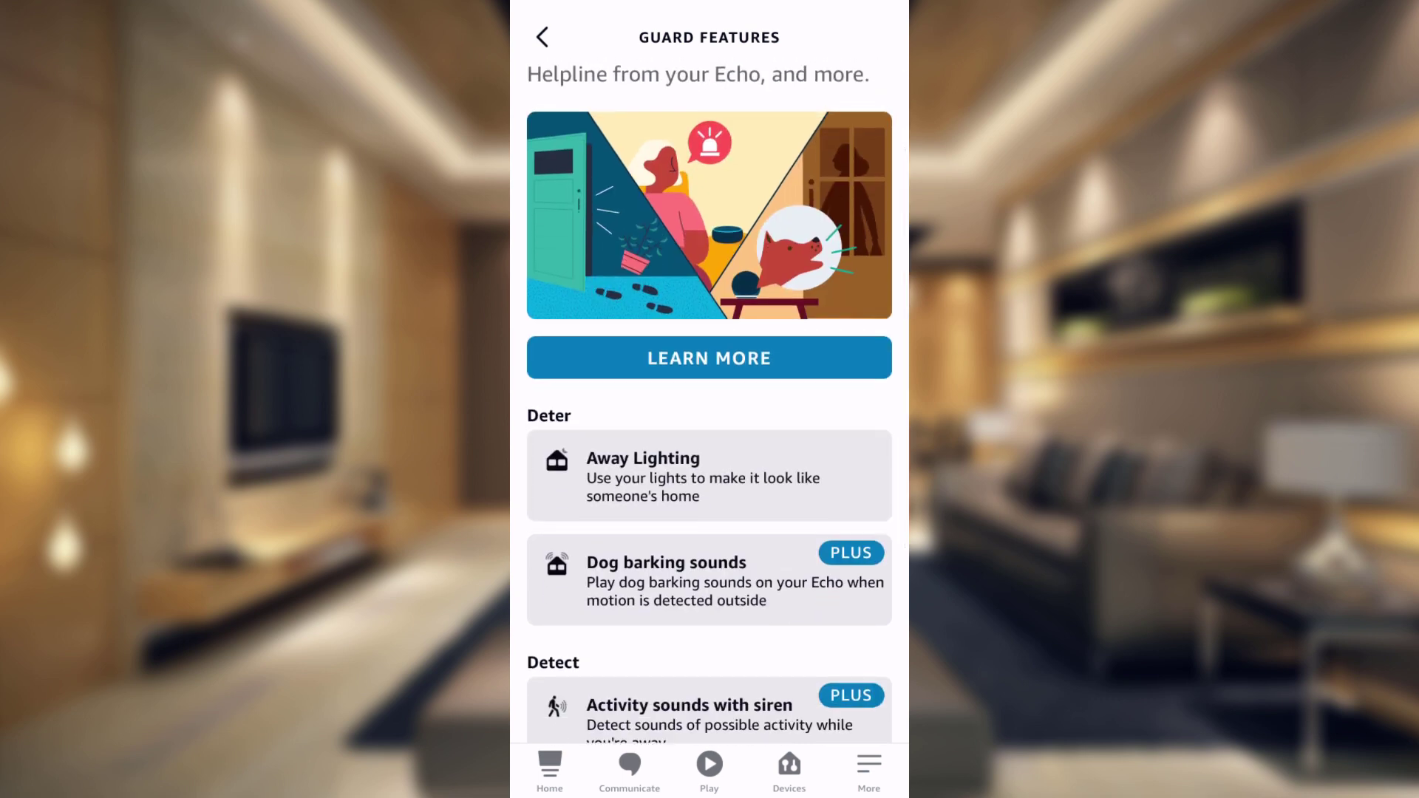
left_click(702, 477)
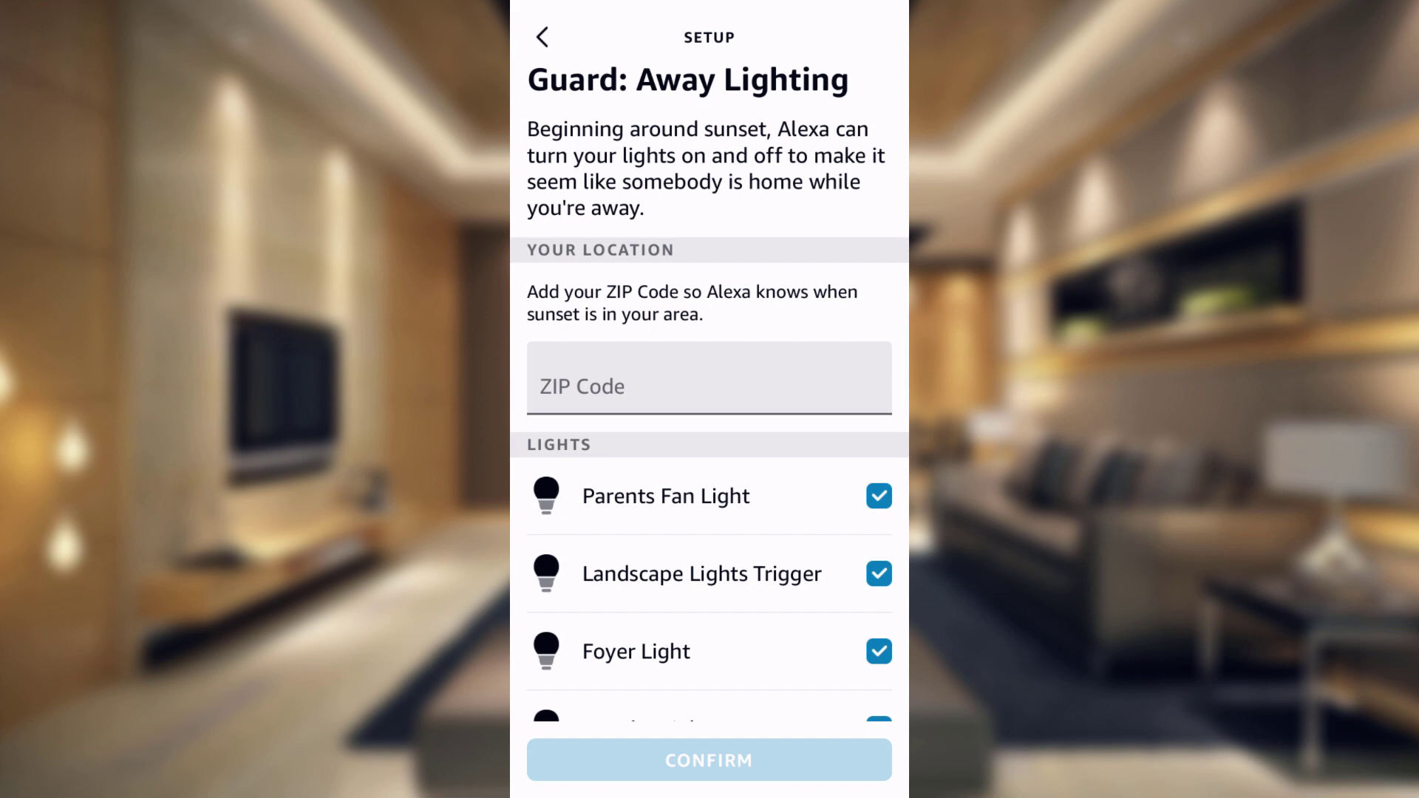
- Examine the Away Lighting setup, reviewing the ZIP Code requirement and the full list of lights that can be included
scroll(710, 418, "down", 10)
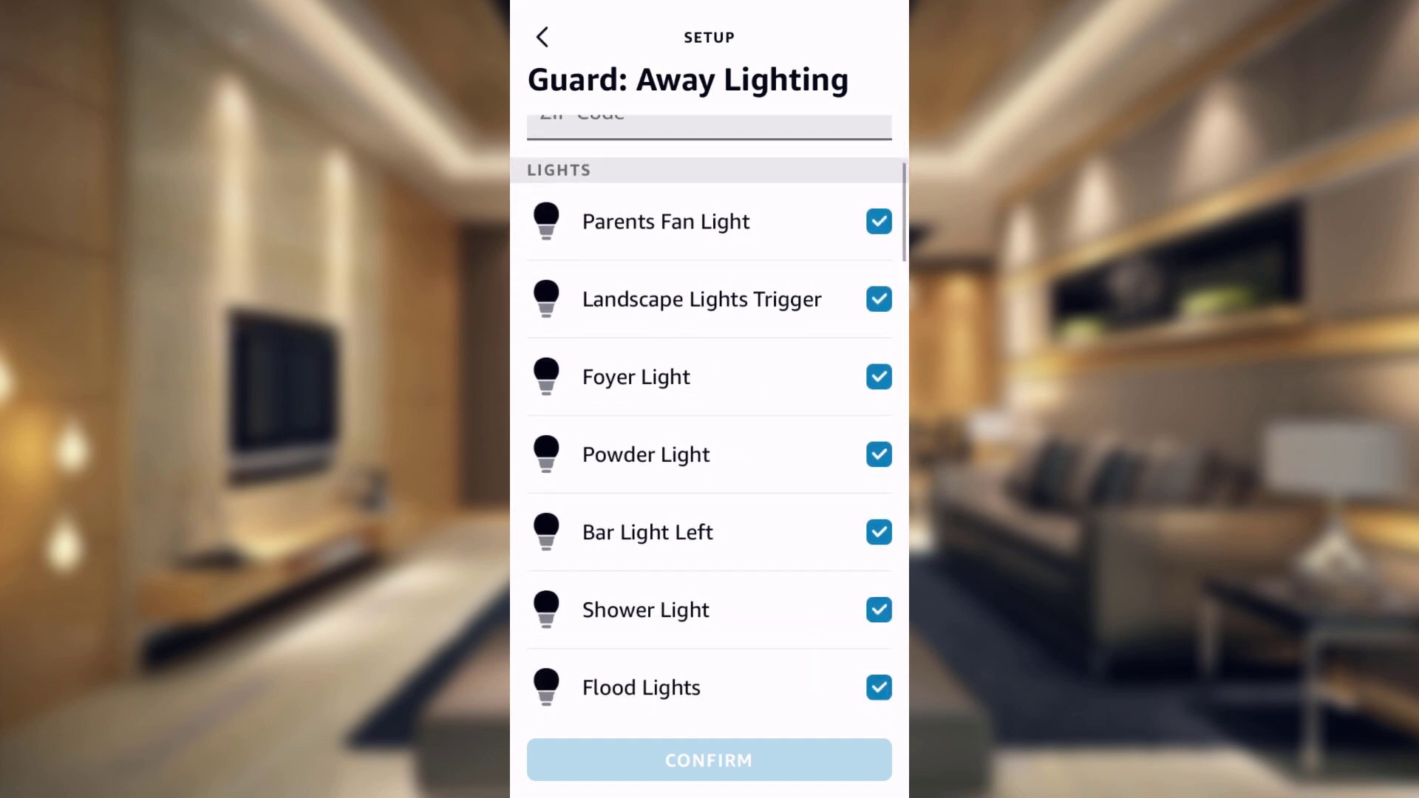
scroll(709, 417, "down", 14)
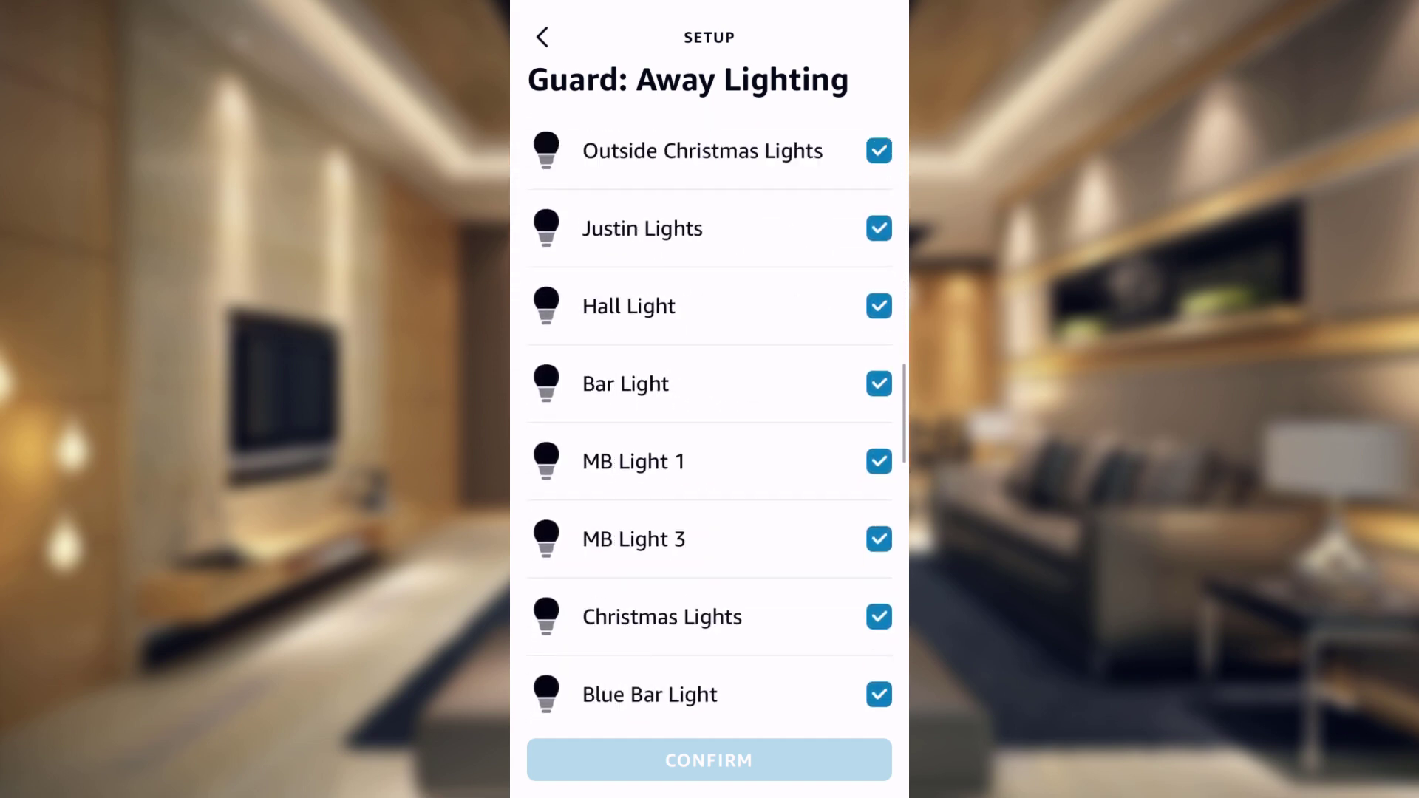
scroll(709, 418, "down", 12)
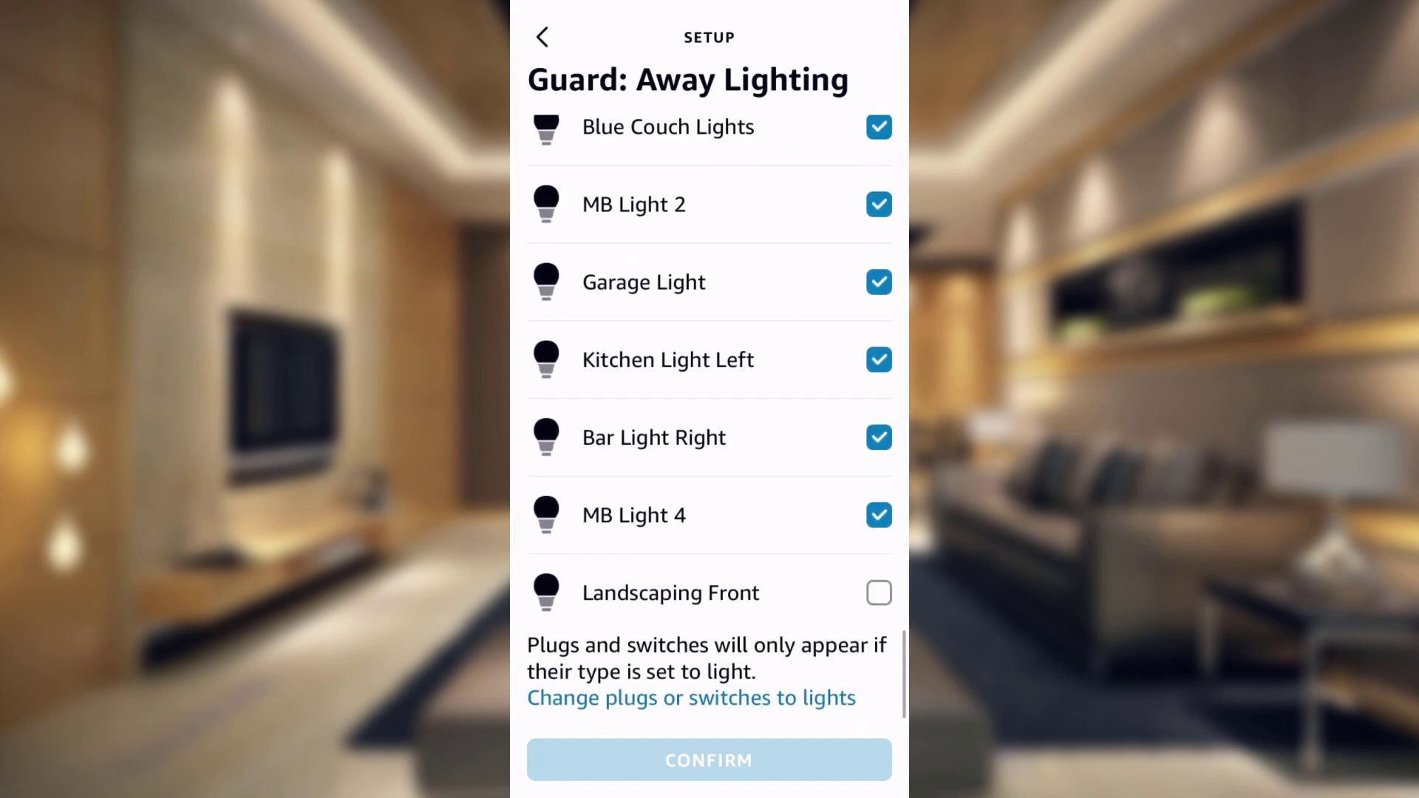
scroll(709, 417, "up", 20)
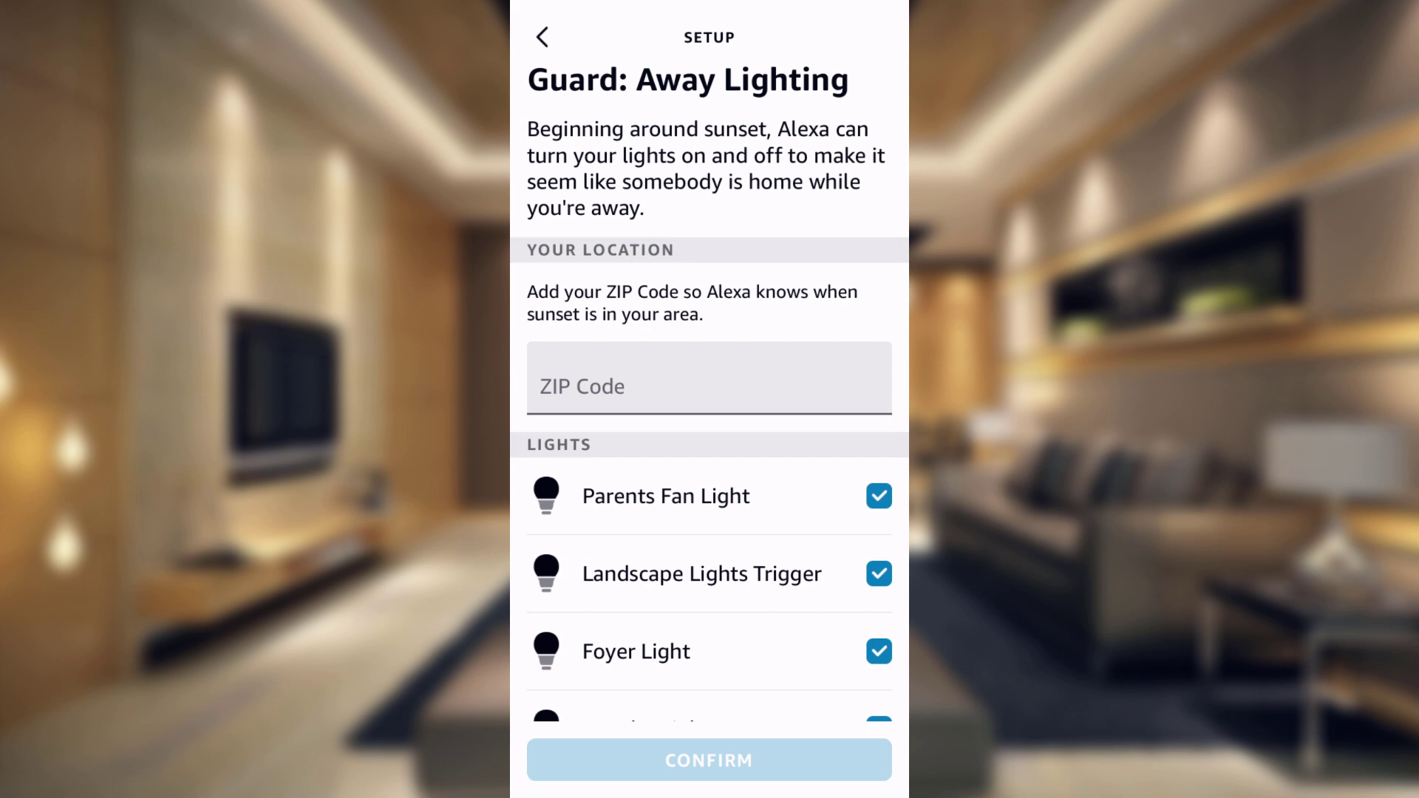
scroll(710, 418, "down", 15)
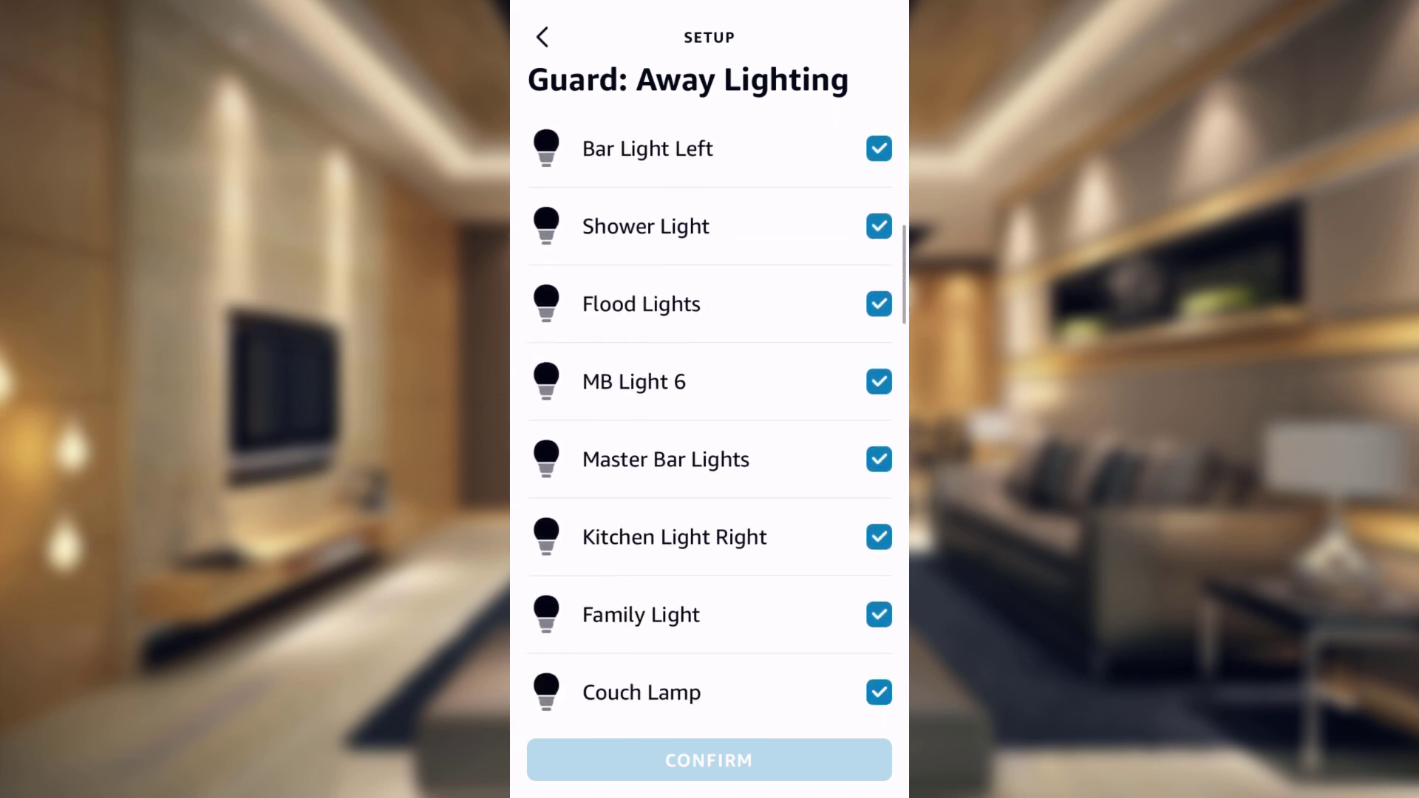
scroll(709, 417, "down", 15)
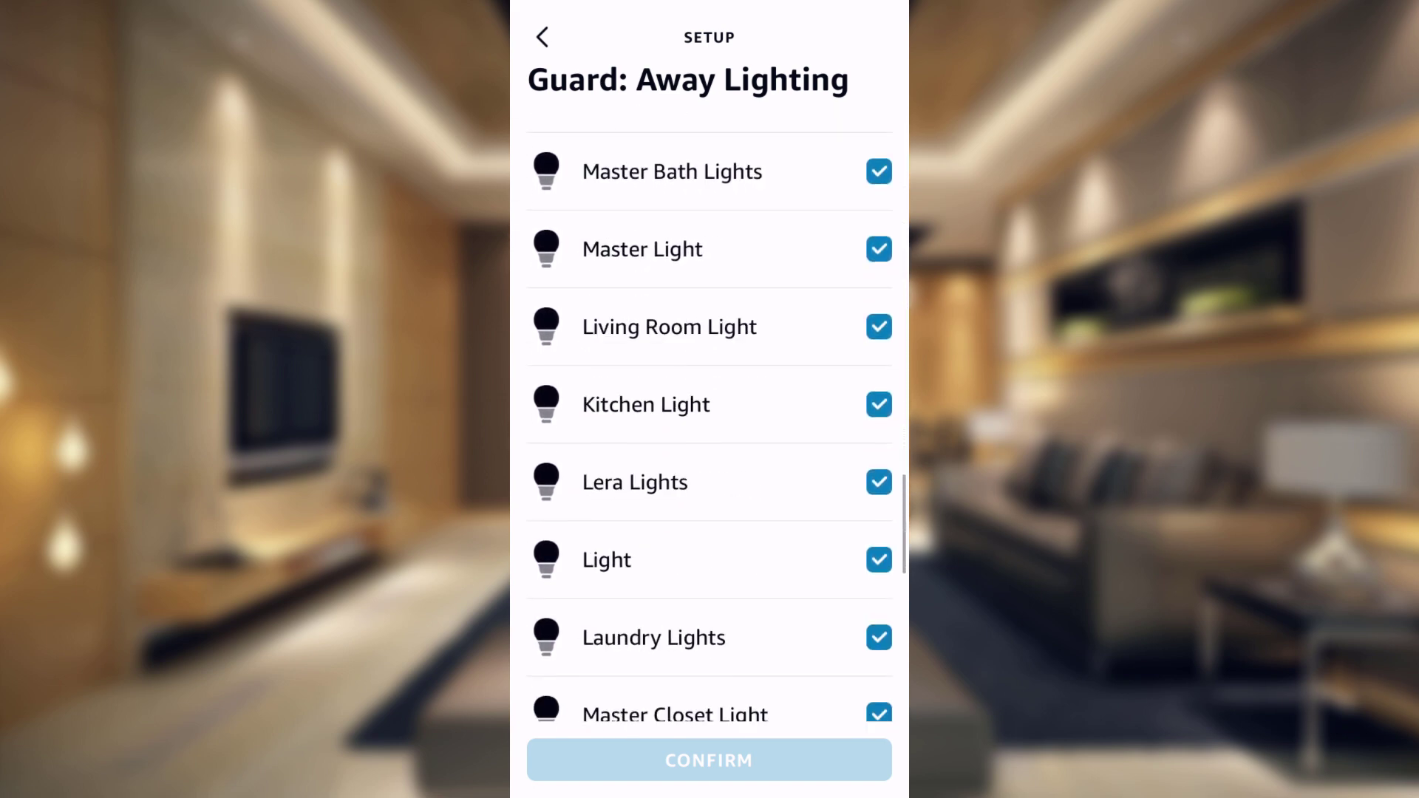
scroll(710, 418, "down", 3)
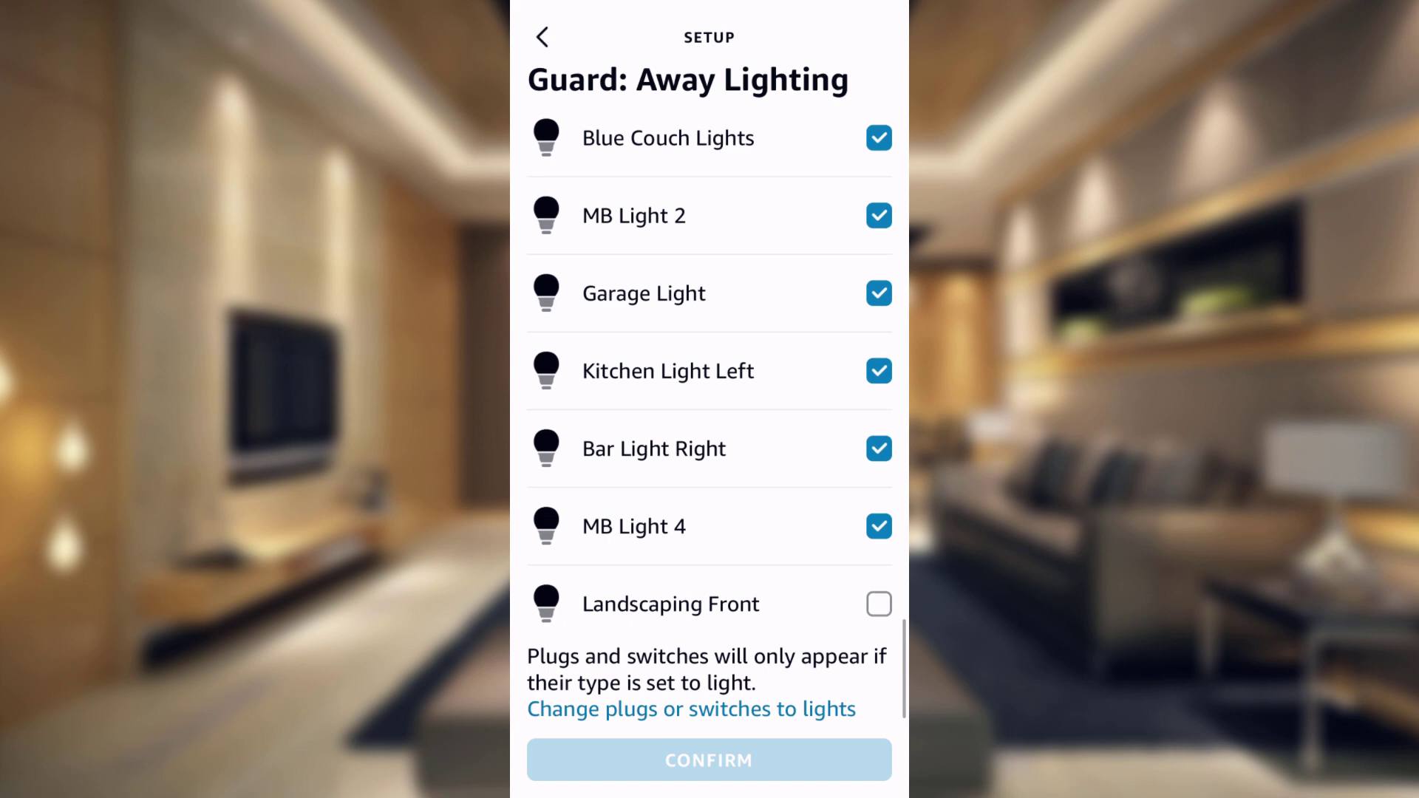
scroll(709, 418, "up", 20)
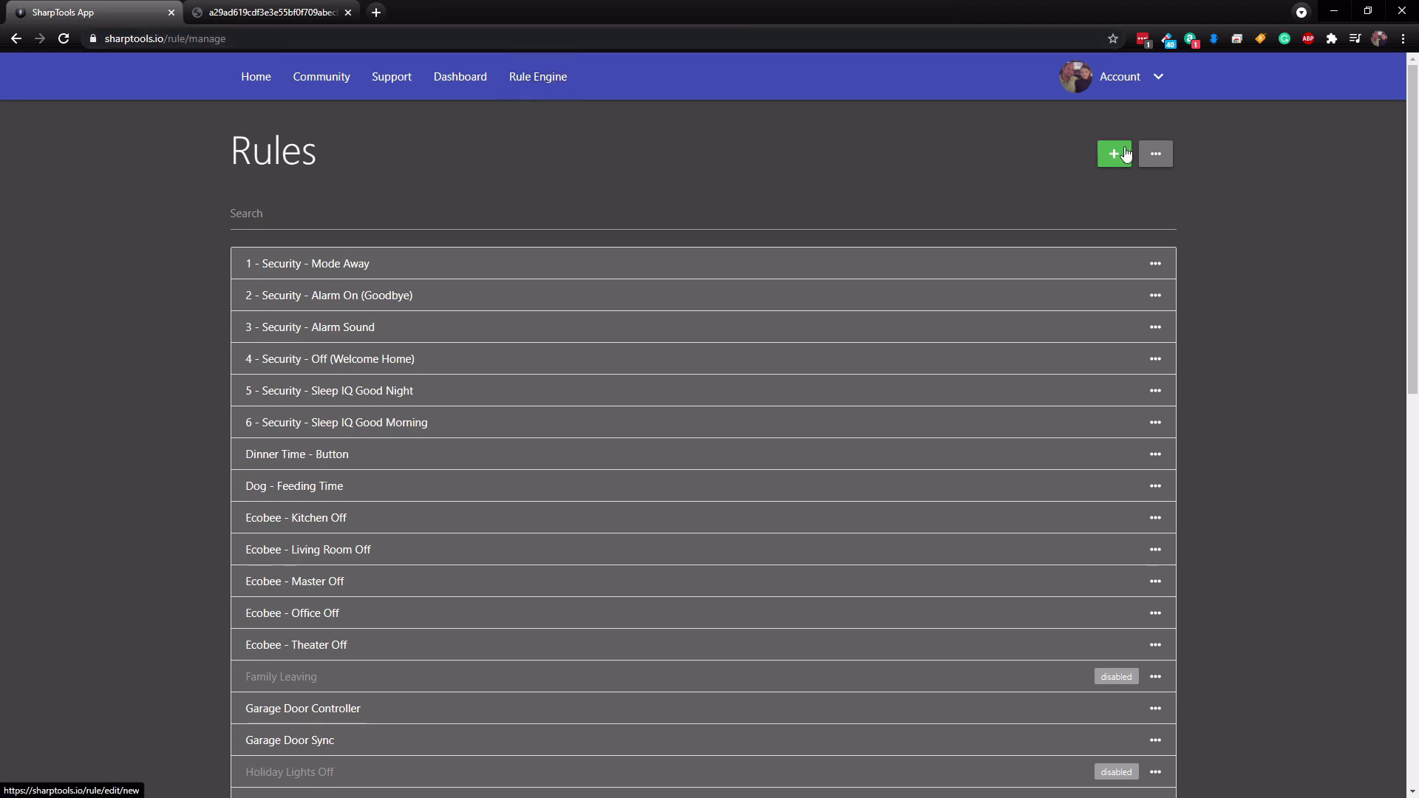
- In SharpTools, start a new rule named "7 - Away Lighting" with the description "Turn on and off lights when away"
left_click(1100, 160)
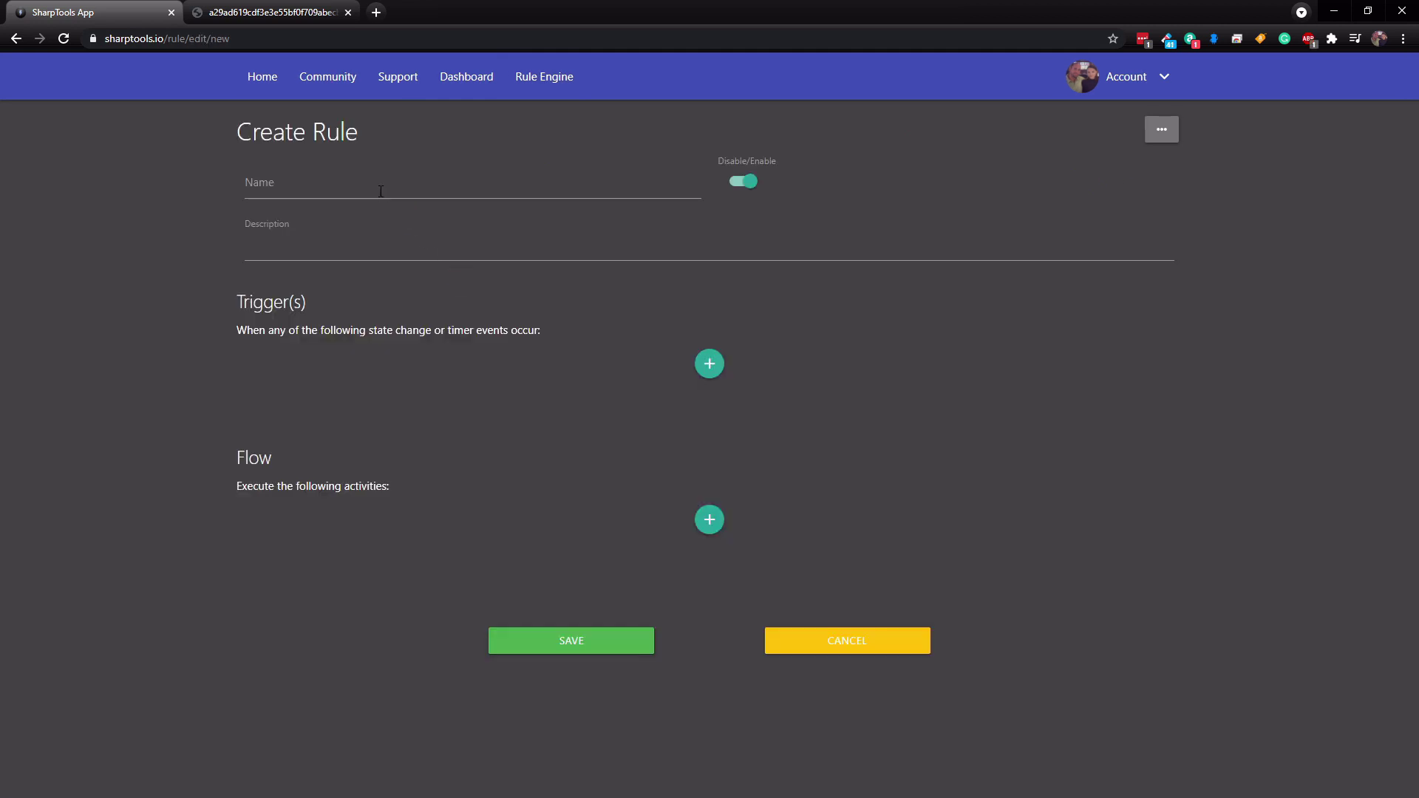
left_click(381, 190)
type("7 - Away Lighting")
left_click(302, 251)
type("Turn on and off lights when away")
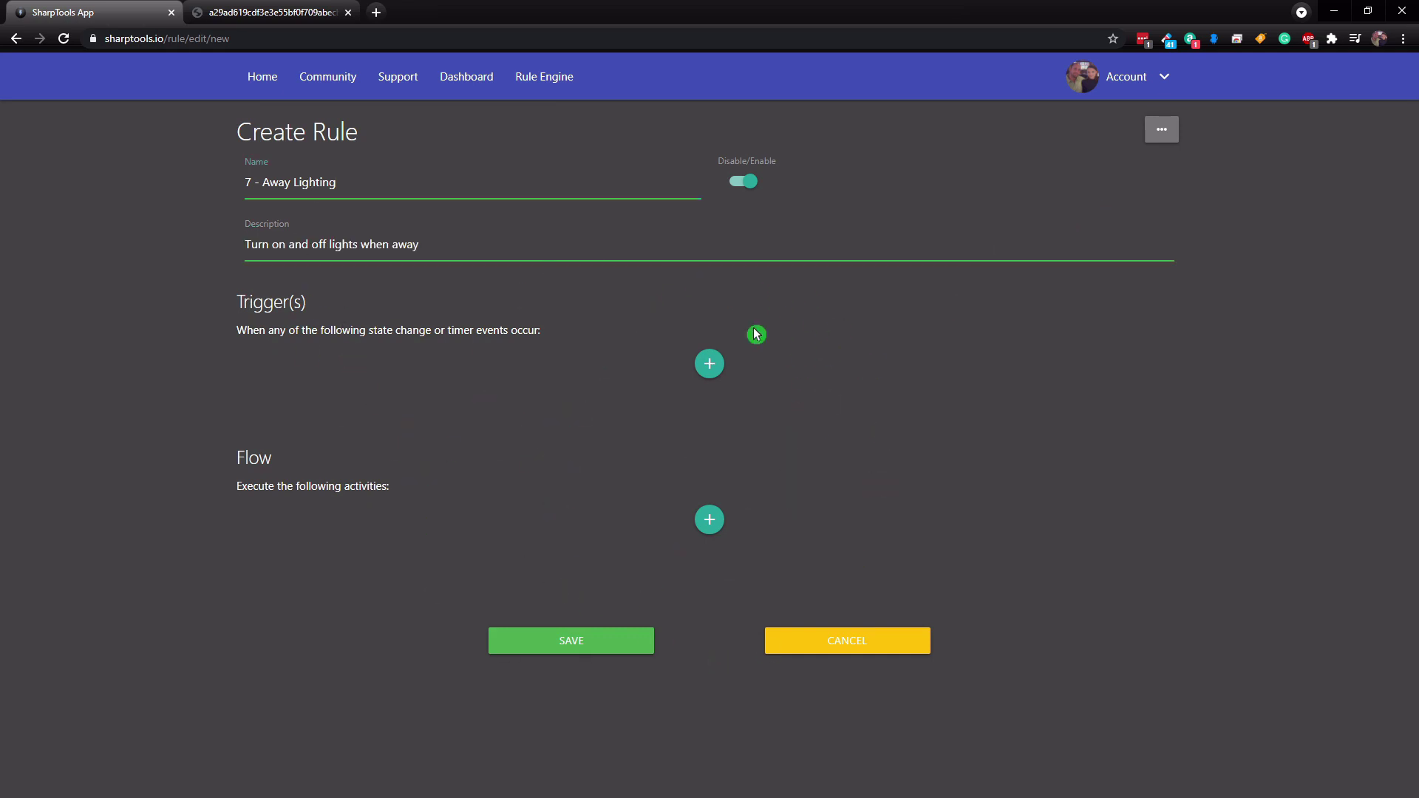
left_click(718, 391)
- Create a true-or-false variable named AwayLighting2 with the value True, and return to the rule
left_click(1163, 133)
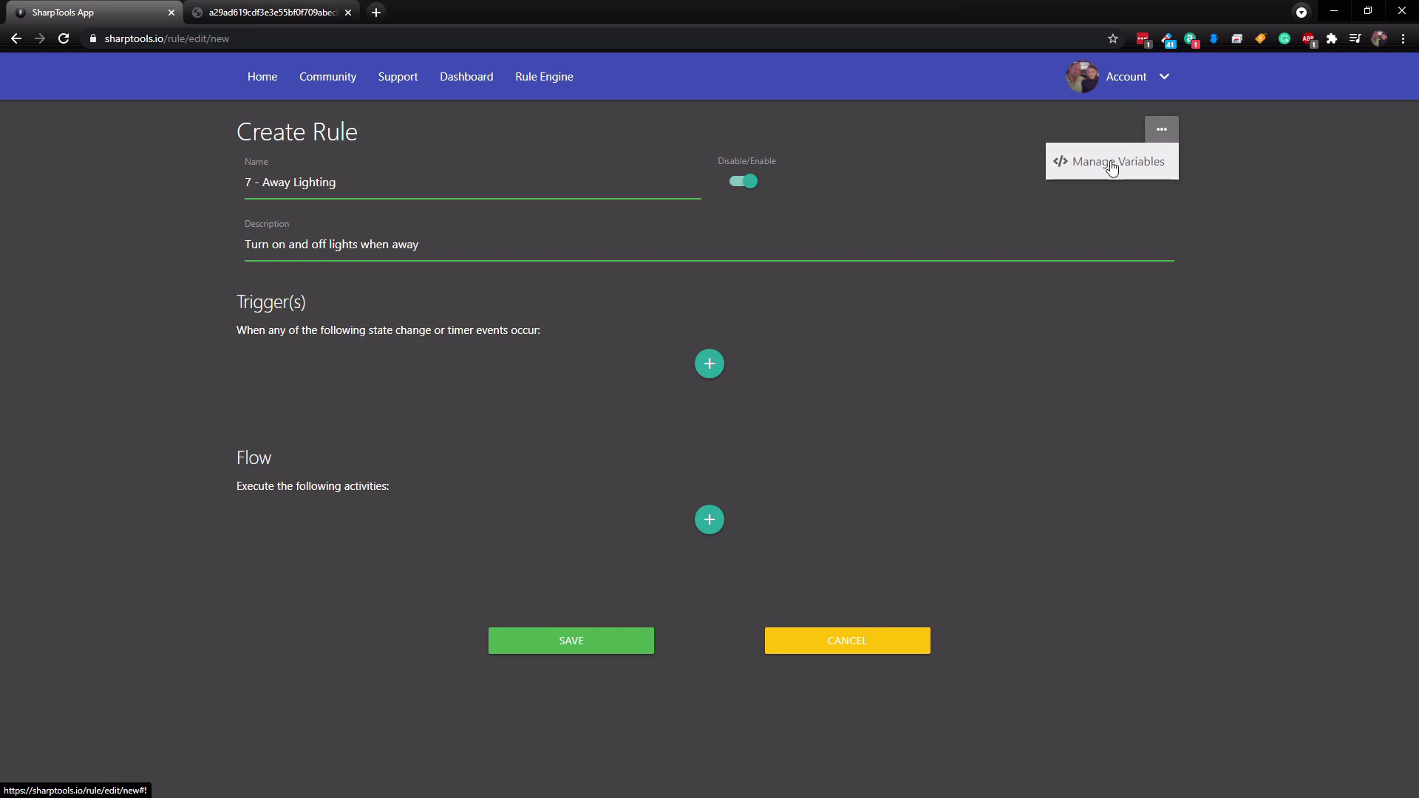
left_click(1112, 169)
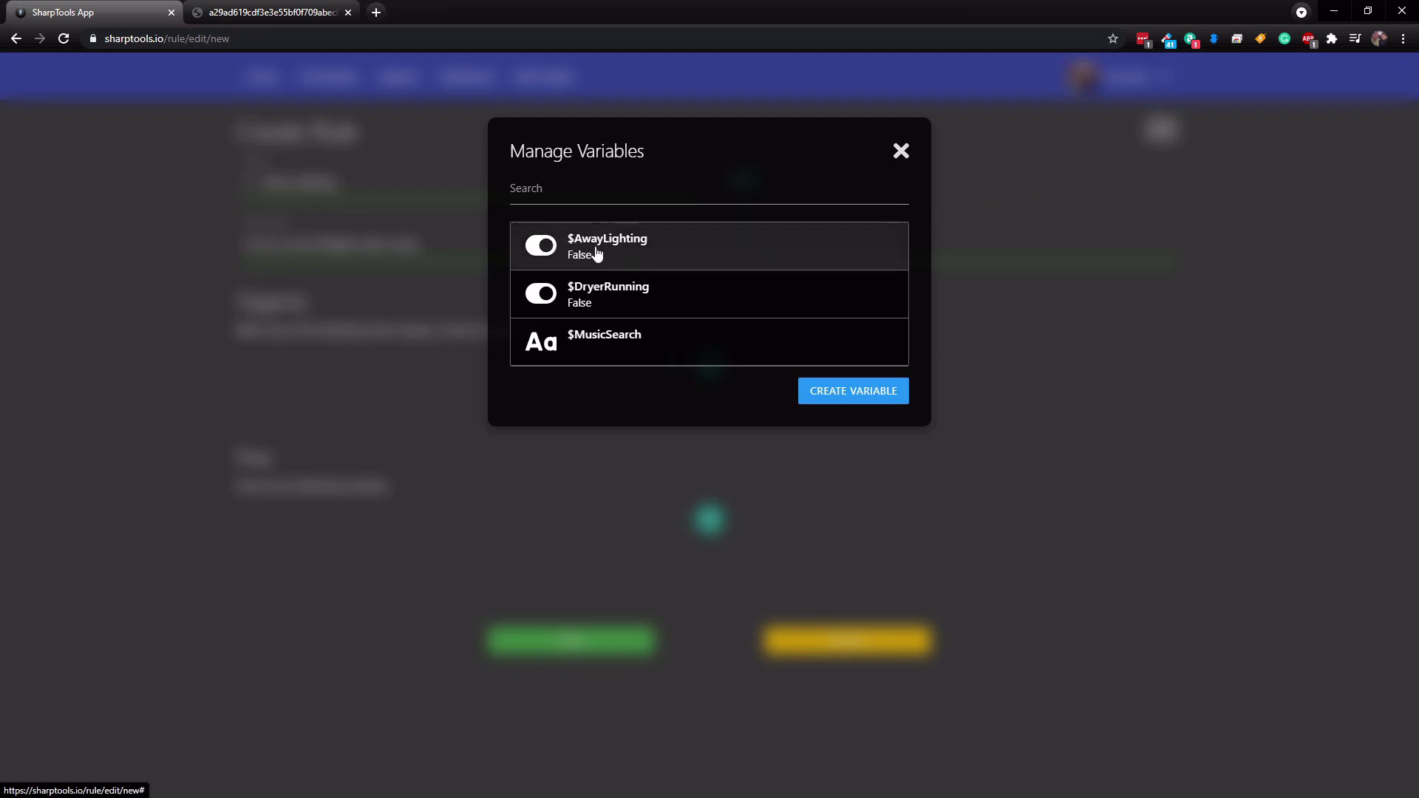
left_click(862, 391)
type("Awa")
key("BackSpace")
key("BackSpace")
type("way Lighting2")
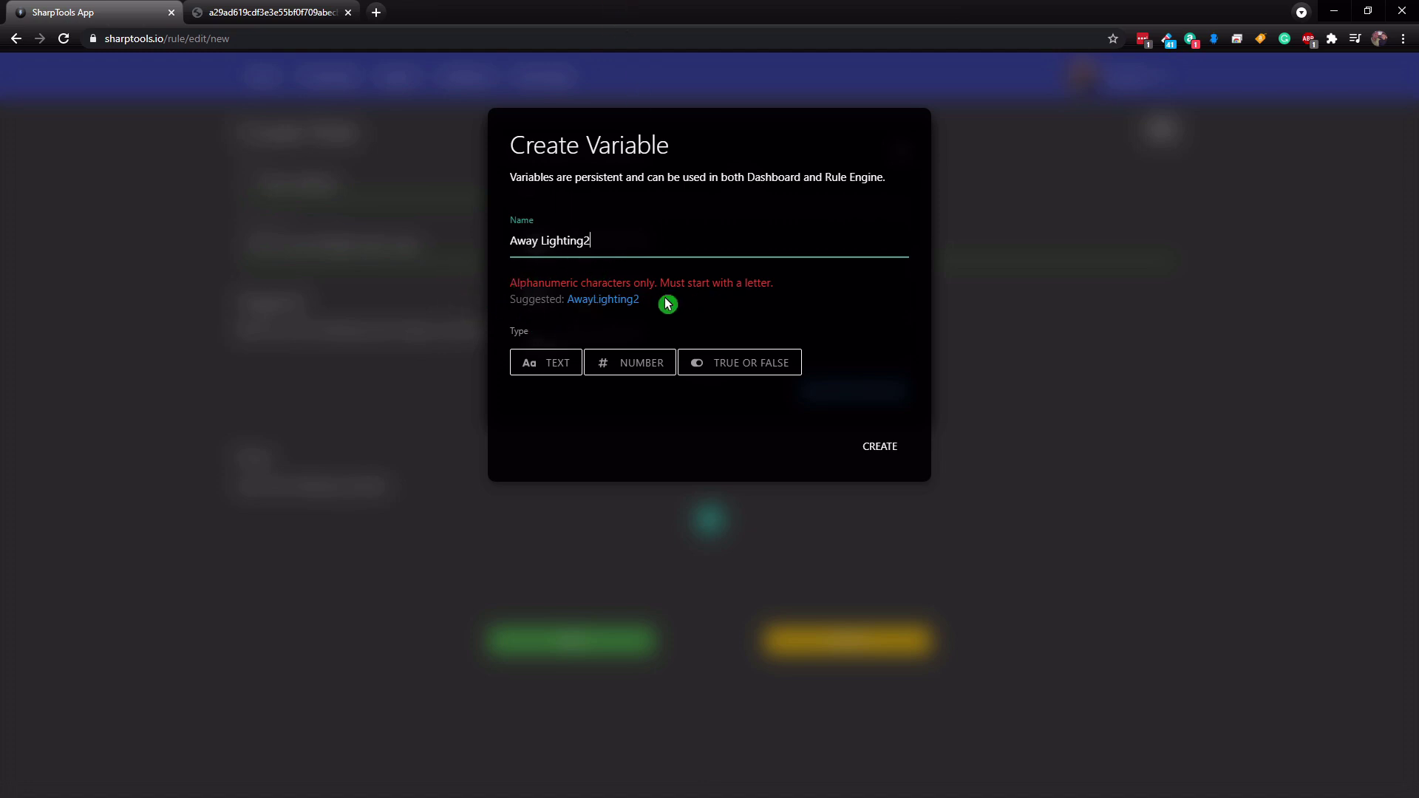
left_click(604, 304)
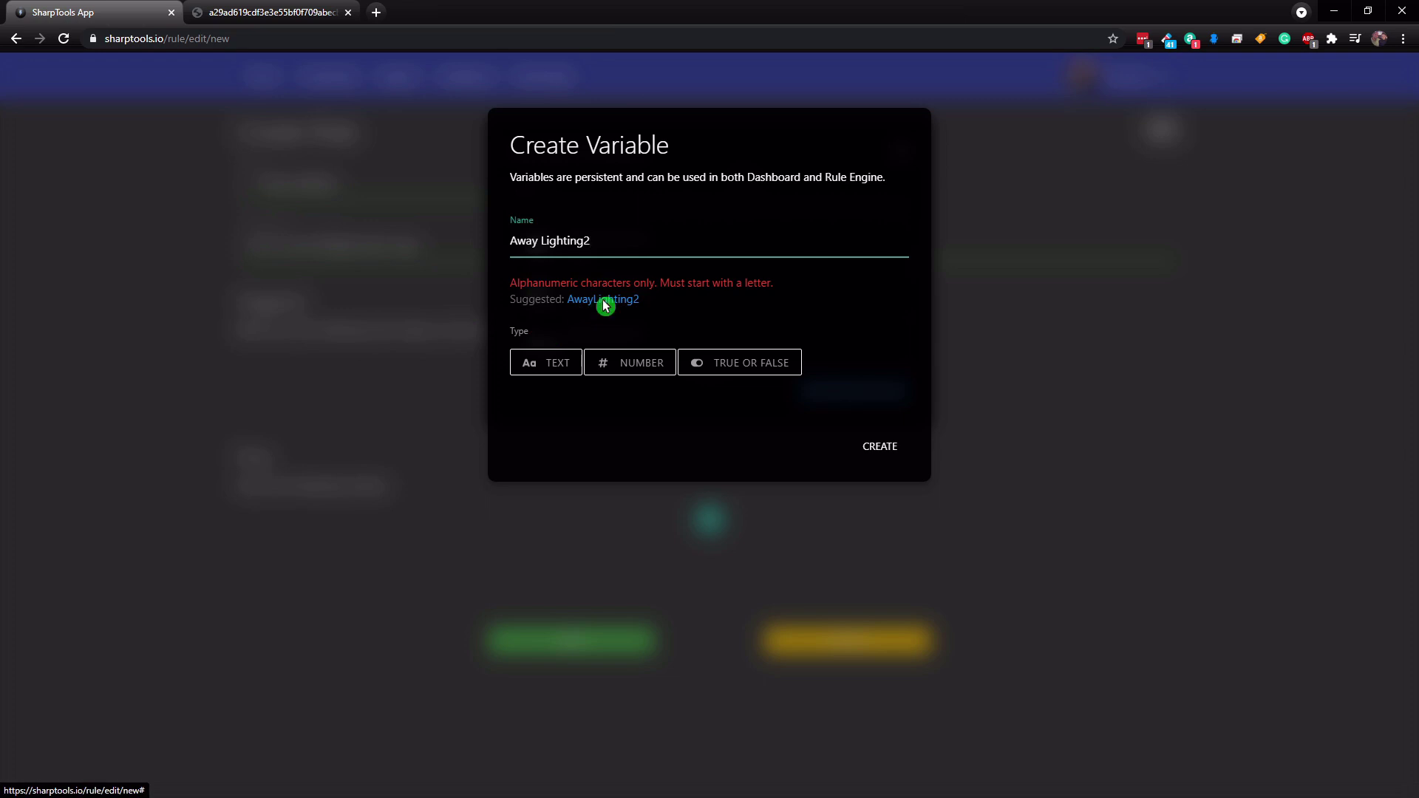
left_click(501, 239)
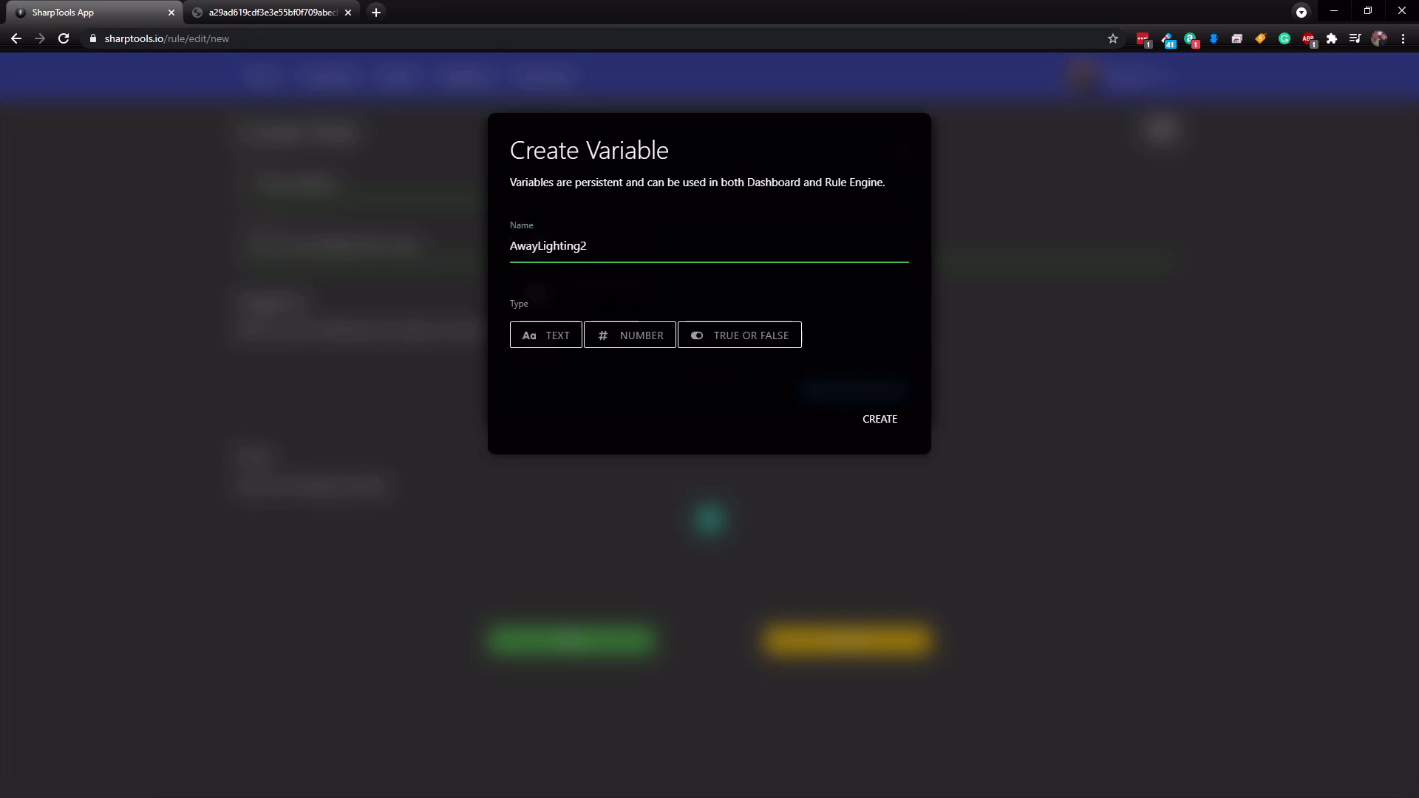
left_click(757, 337)
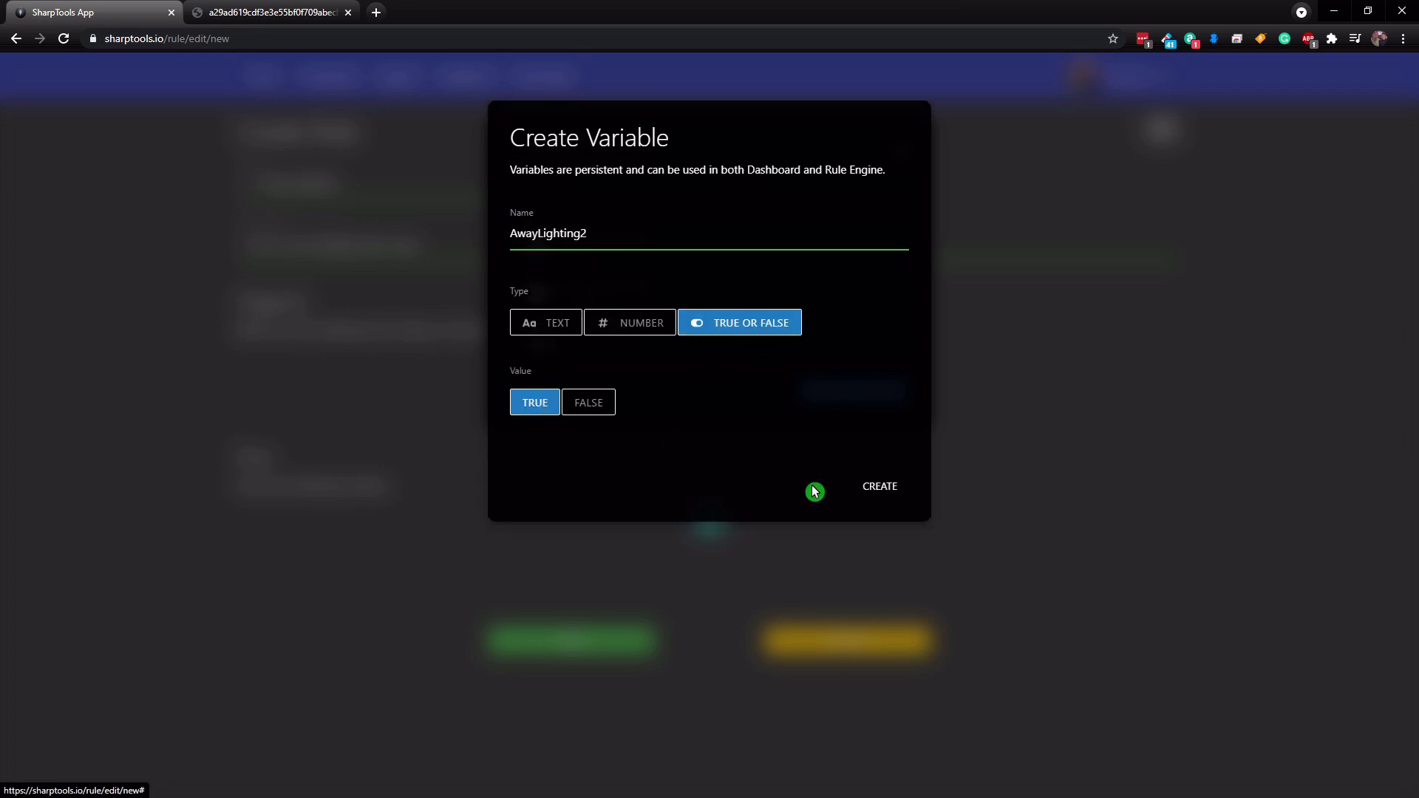
left_click(880, 487)
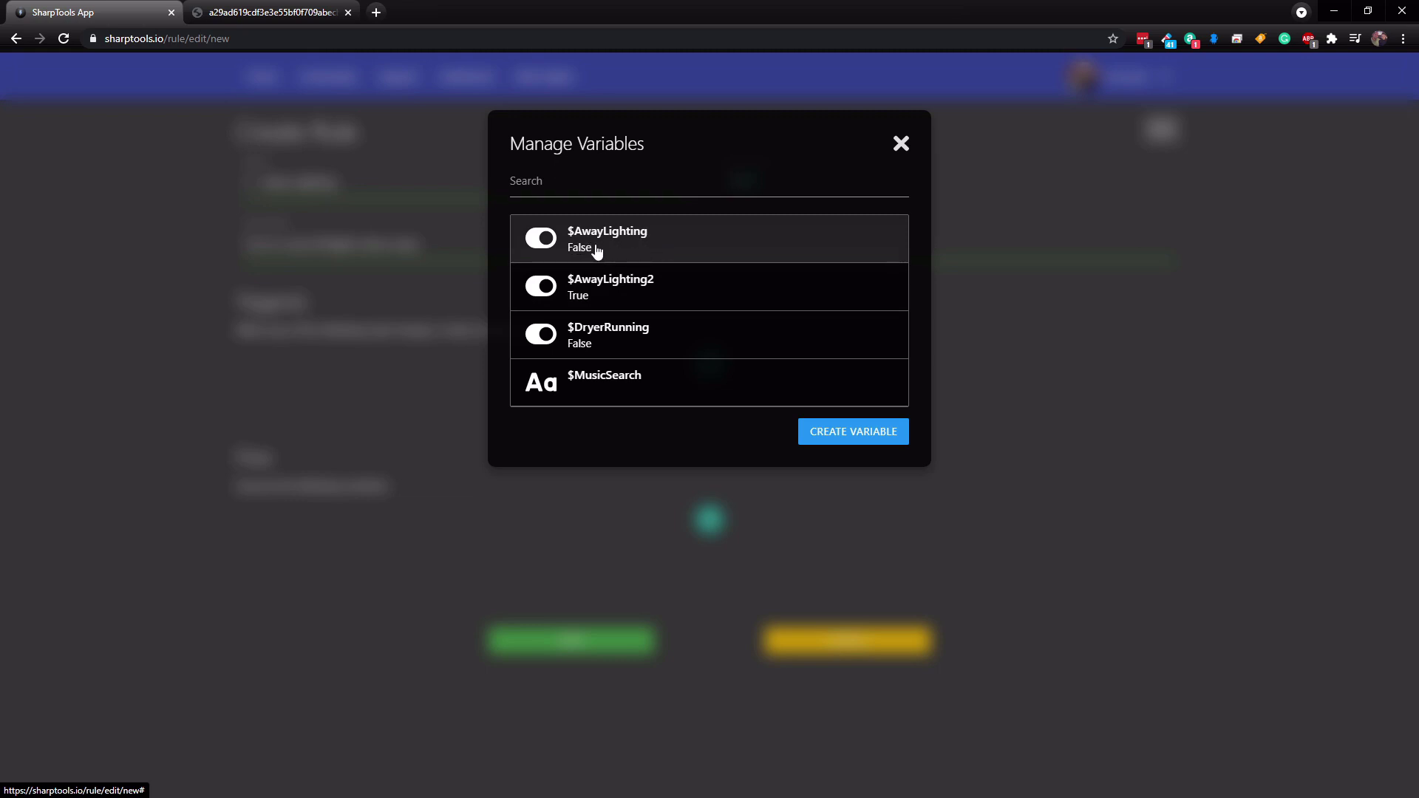
left_click(901, 145)
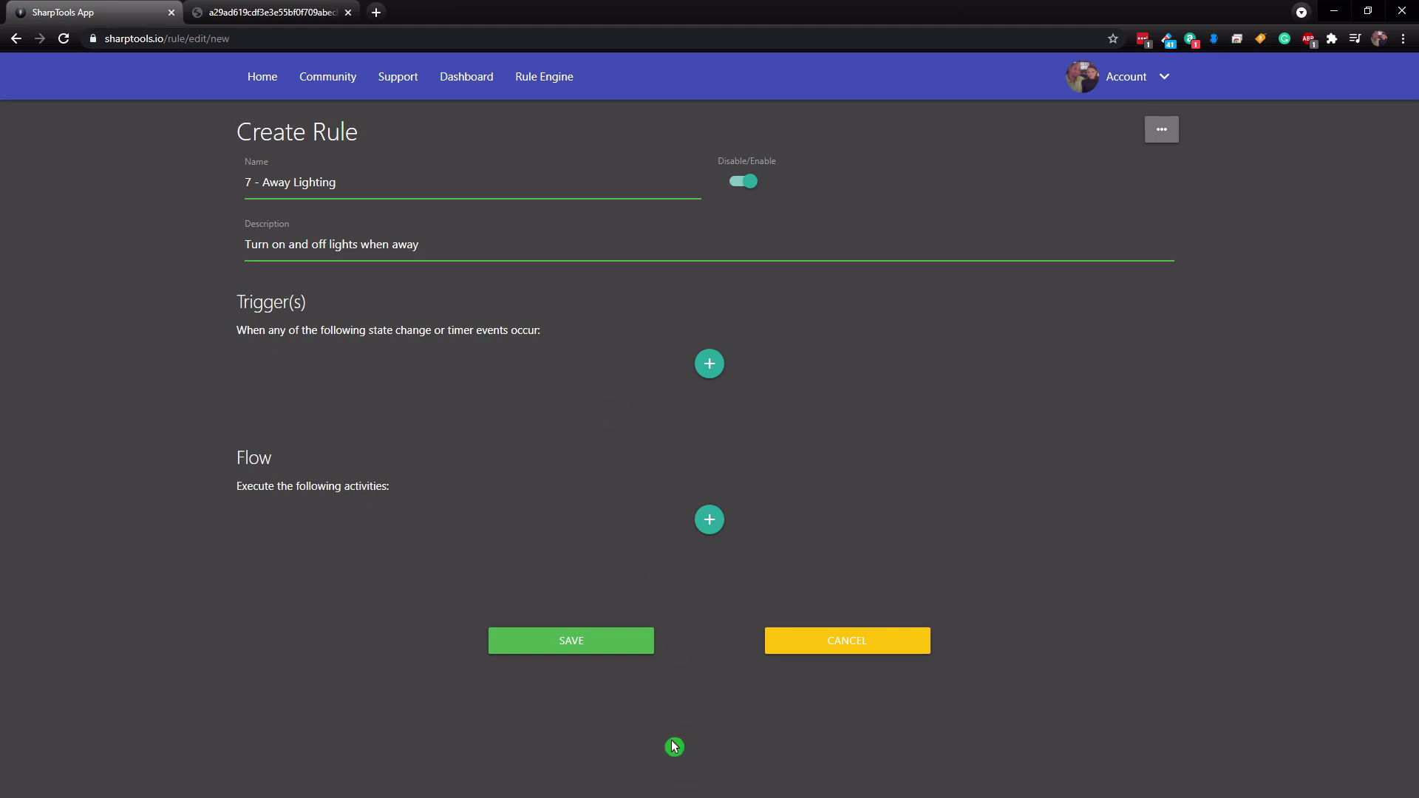
- Add a sunset time trigger that runs every day 30 minutes after sunset at location Home
left_click(711, 367)
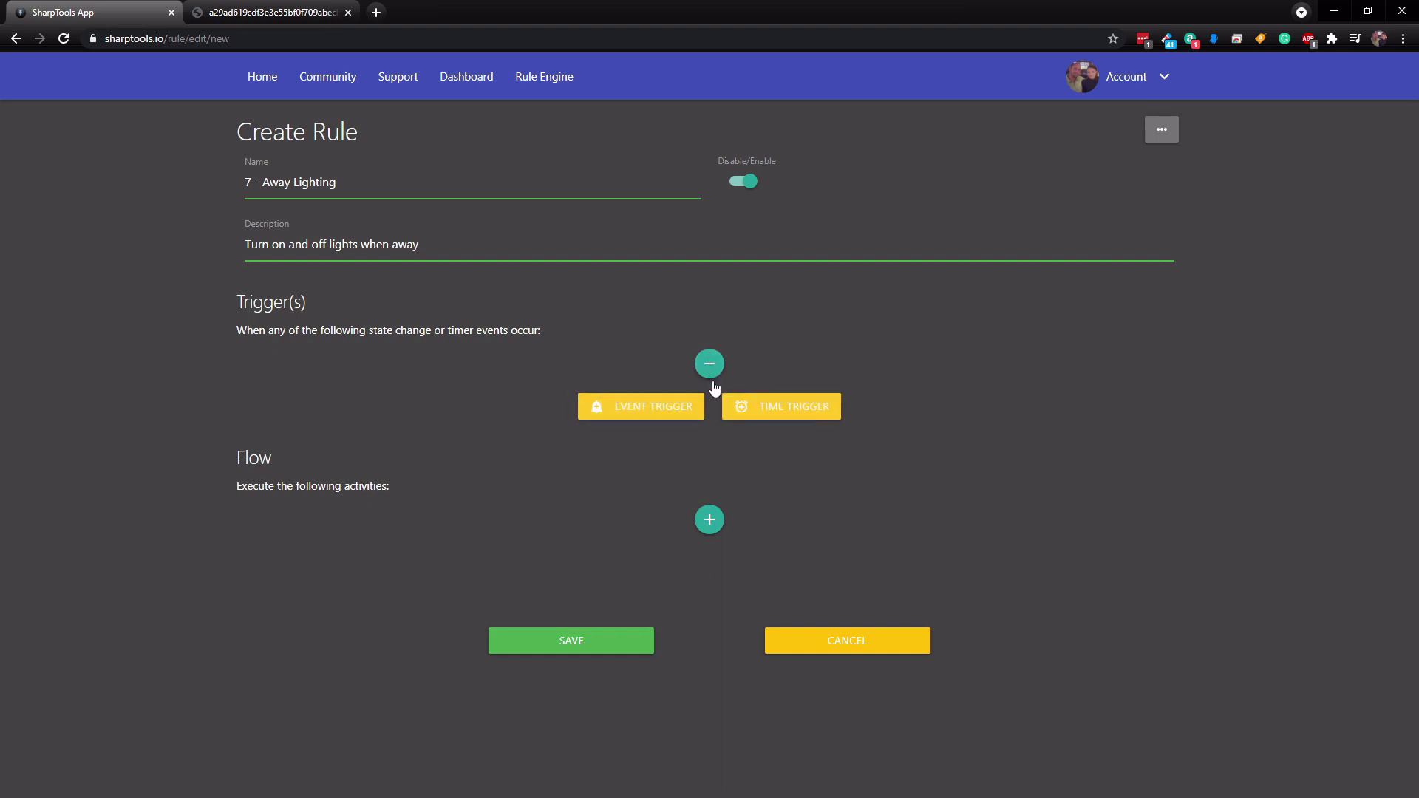
left_click(775, 414)
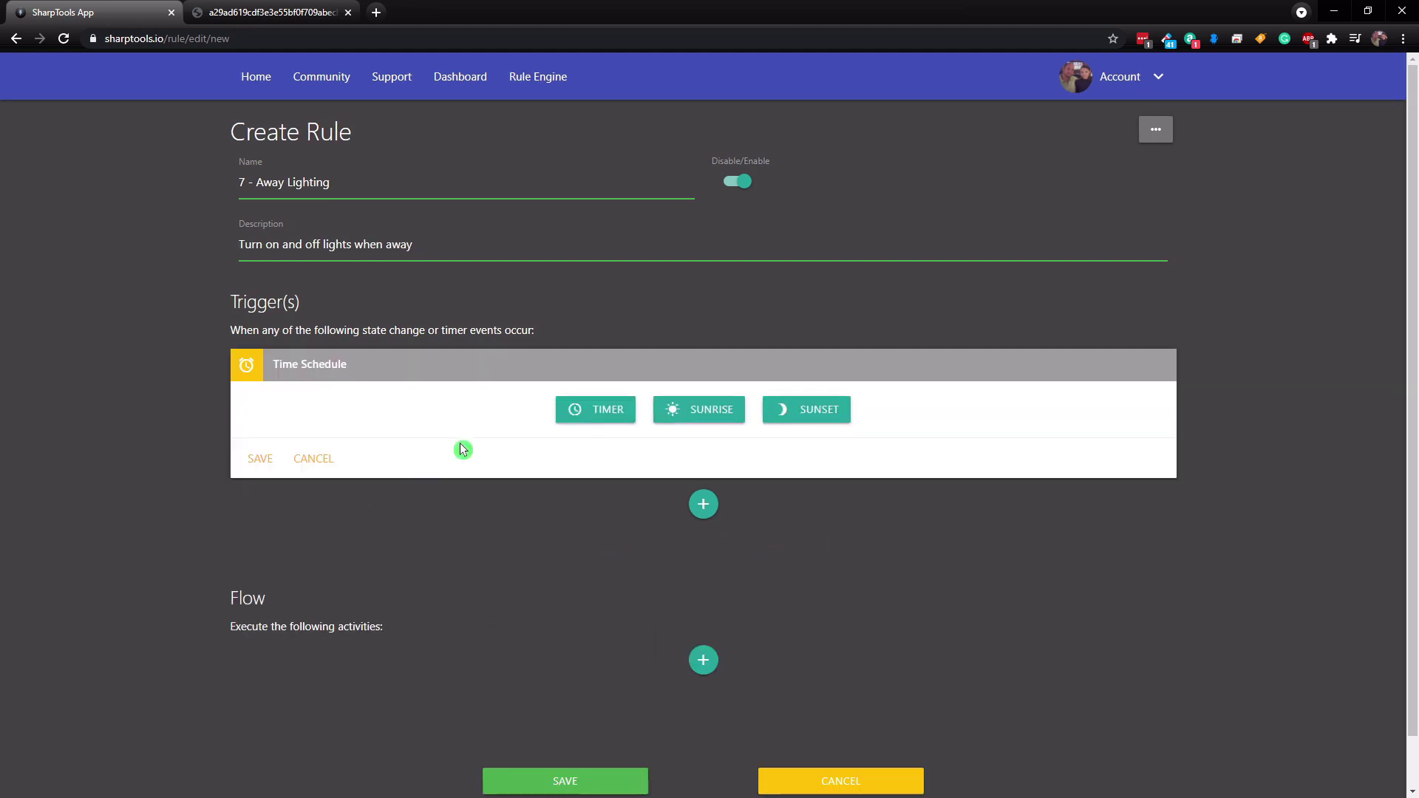
left_click(808, 416)
left_click_drag(427, 423, 334, 423)
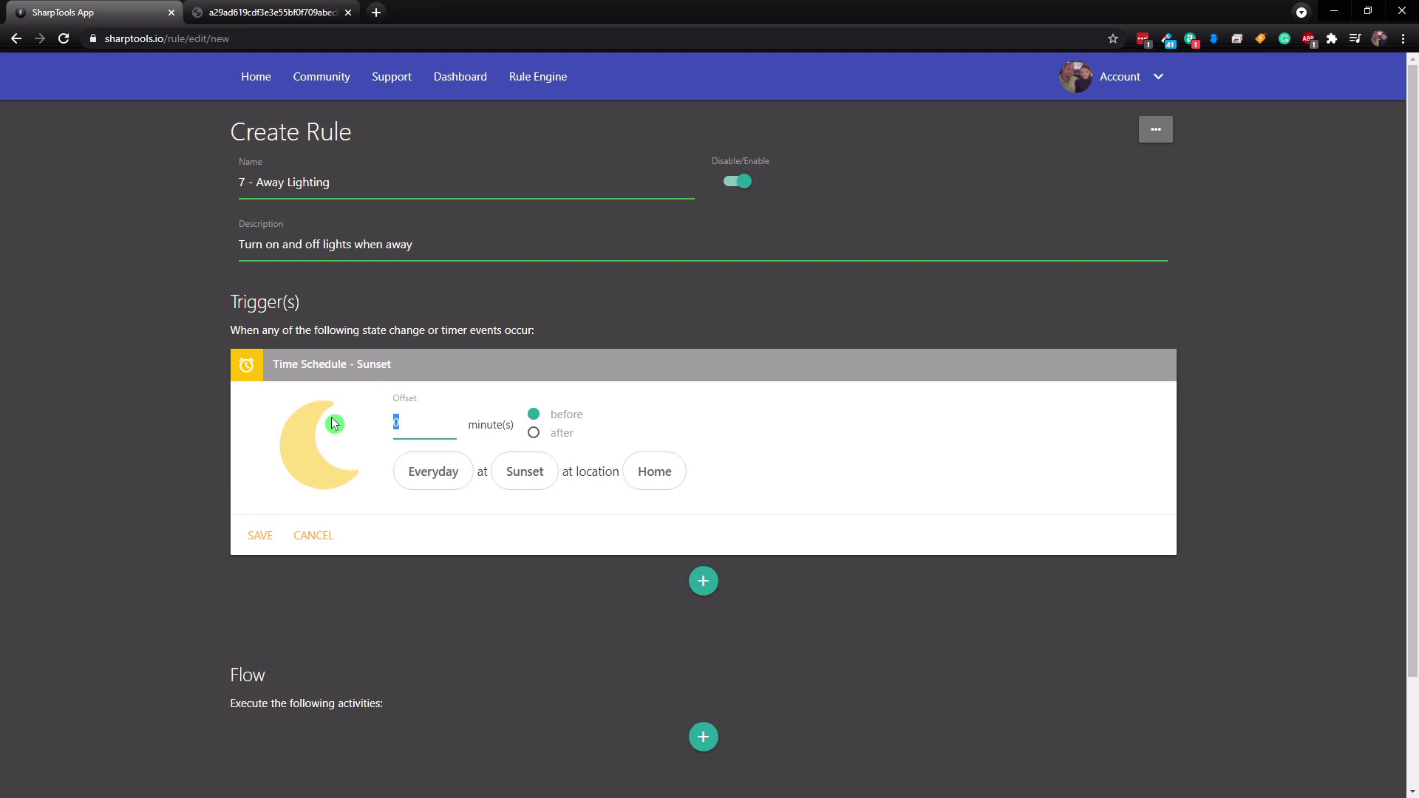
type("30")
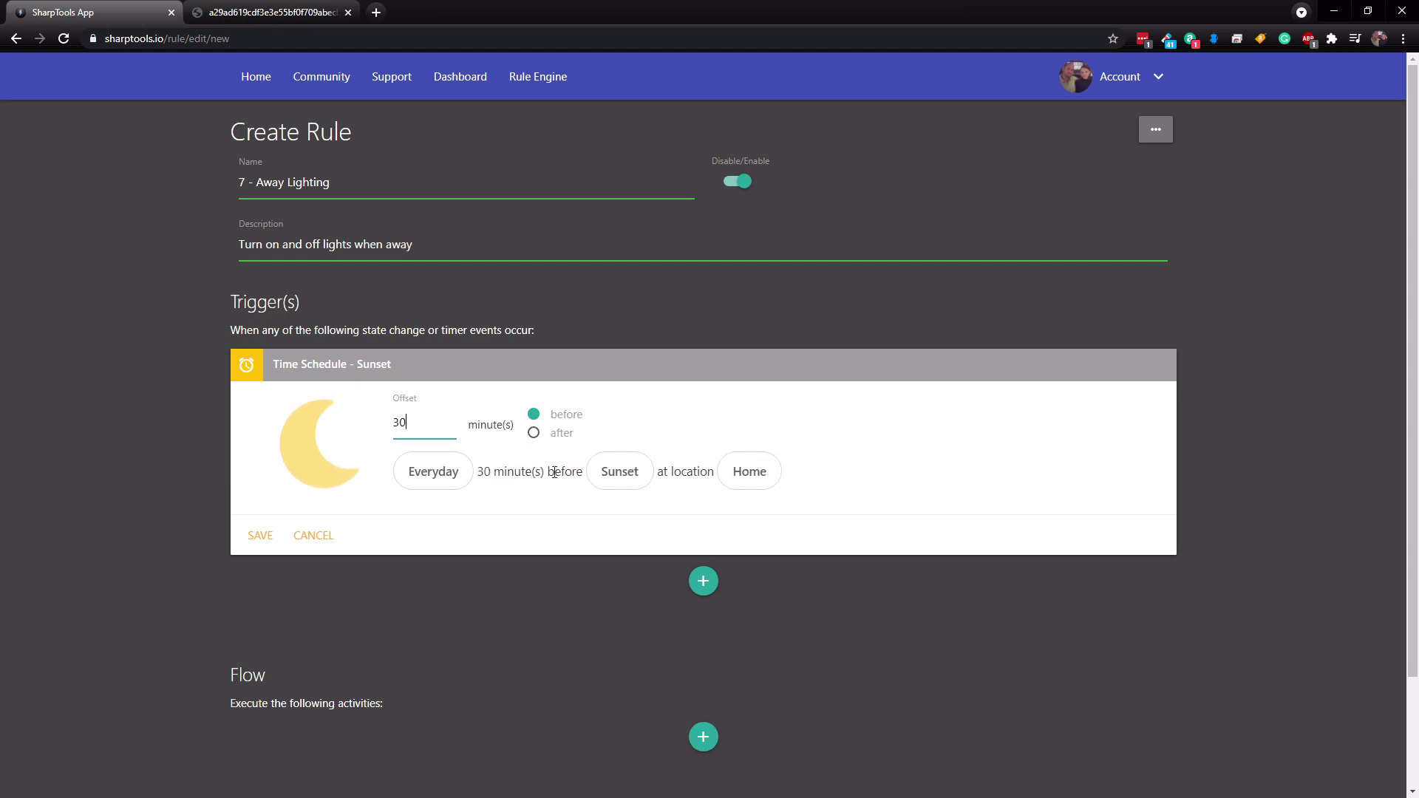
left_click(533, 434)
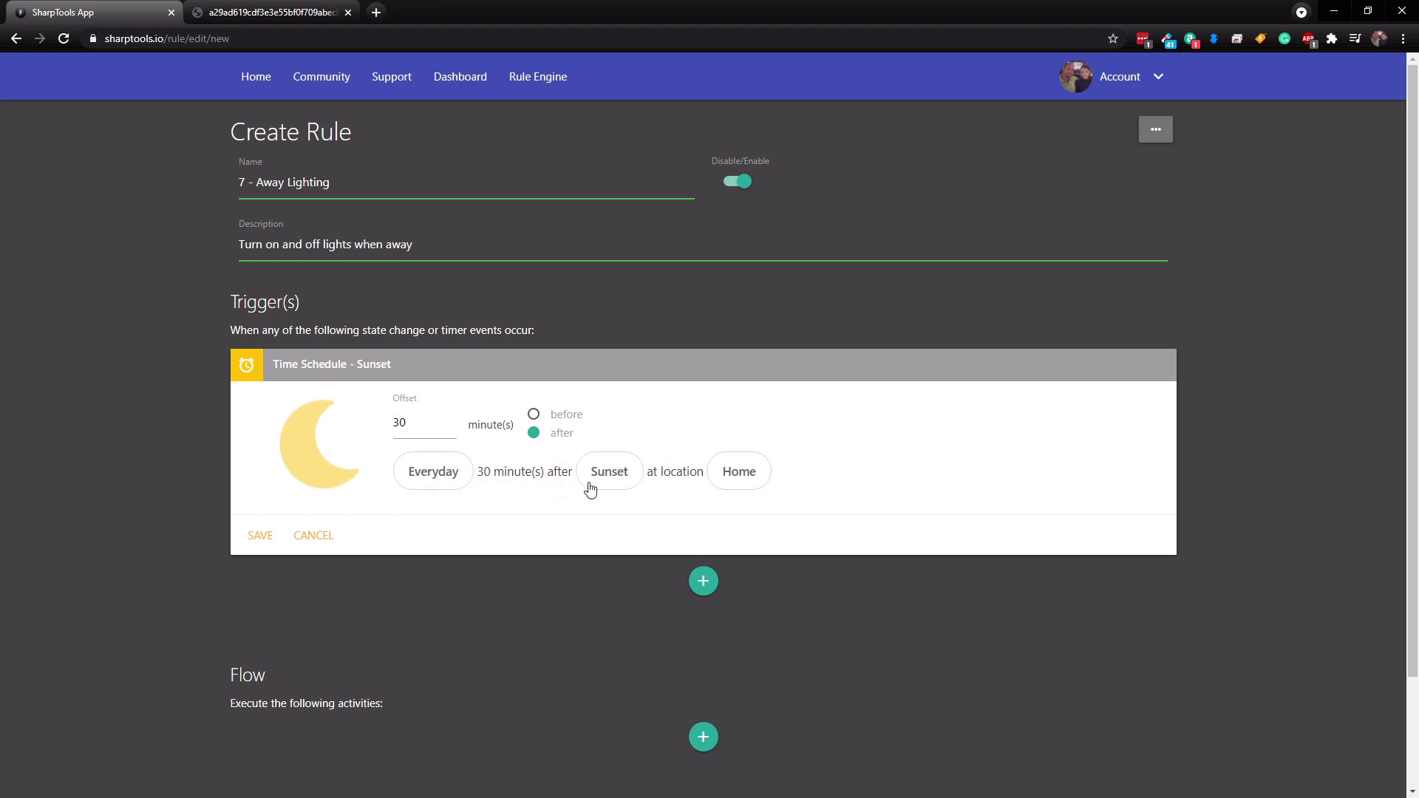
left_click(266, 544)
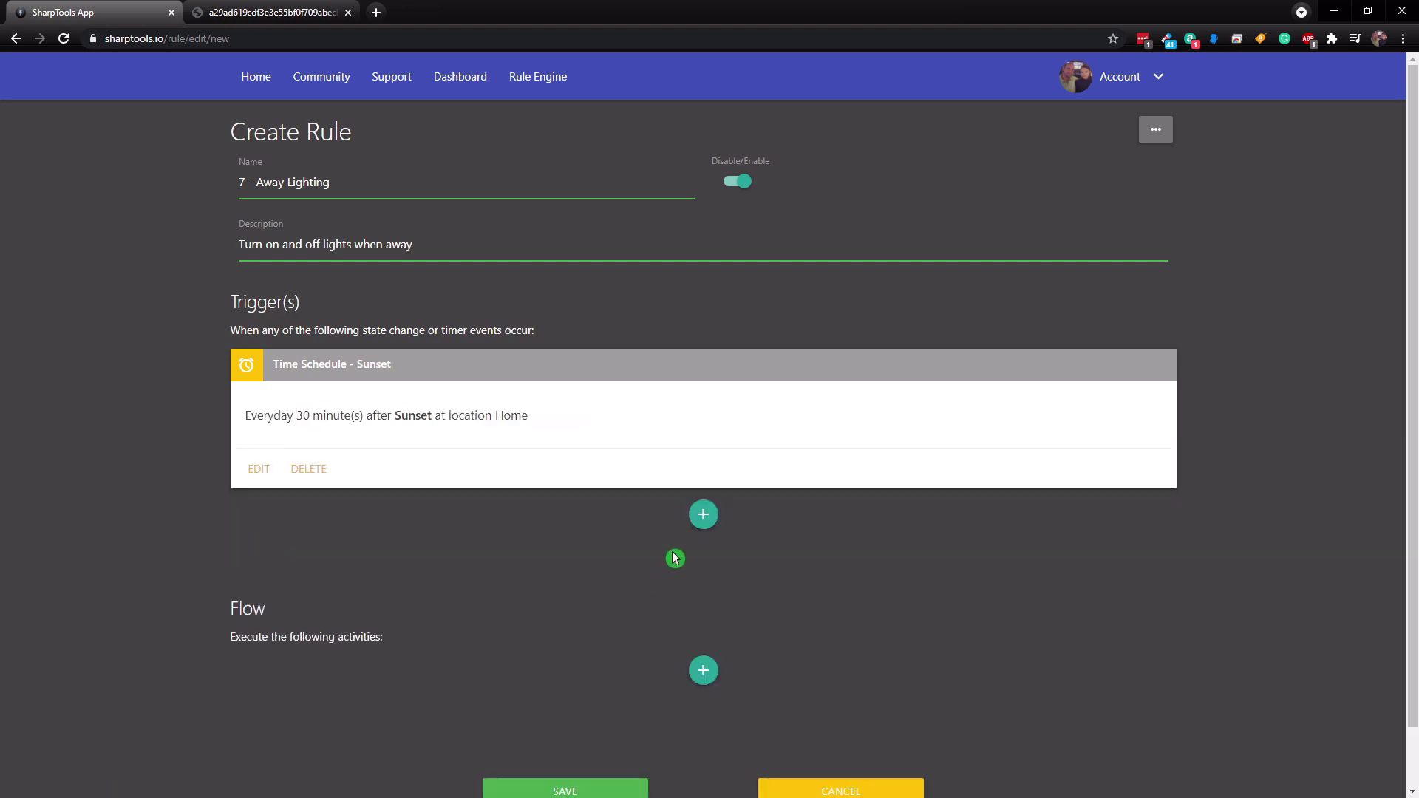
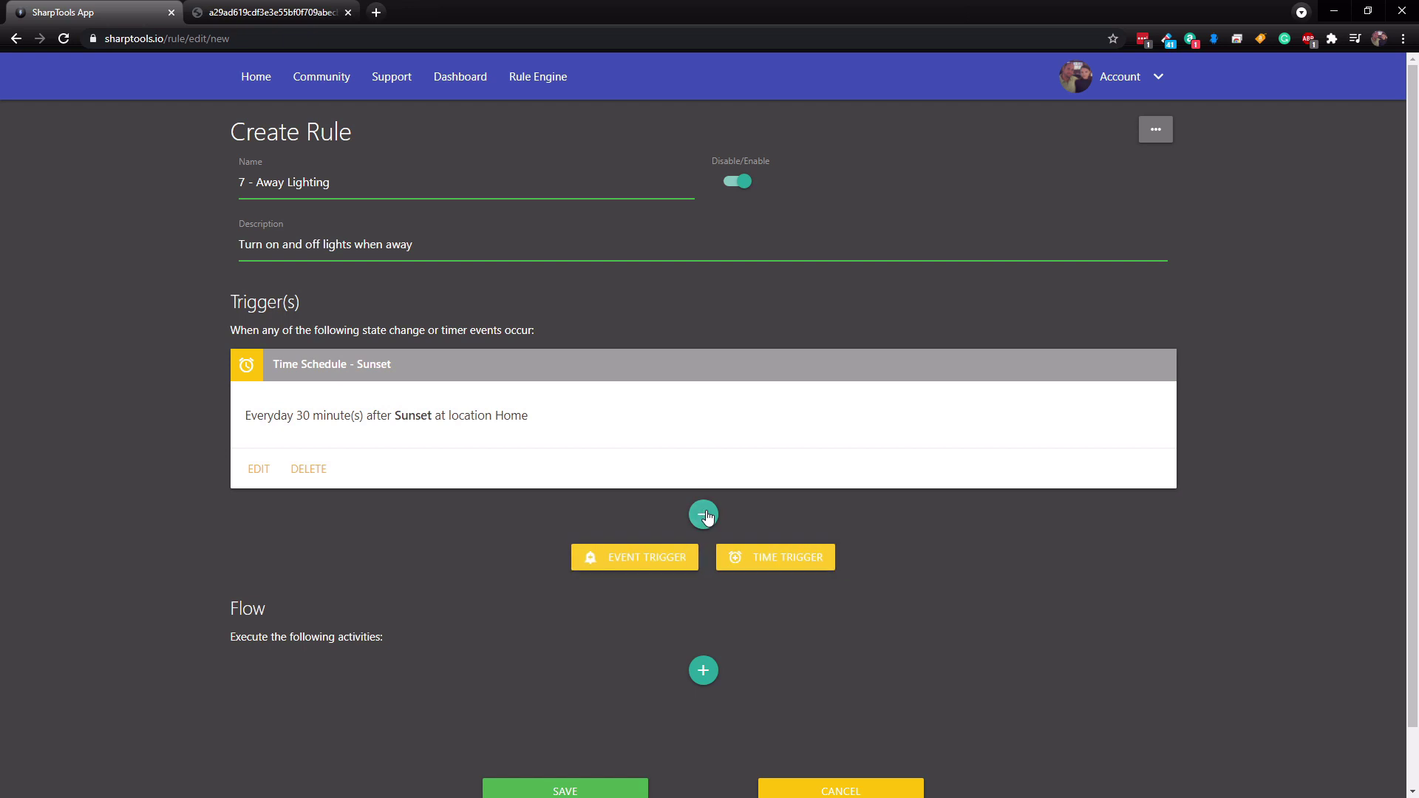
- Add a variable event trigger to the rule for when $AwayLighting changes to True
left_click(648, 566)
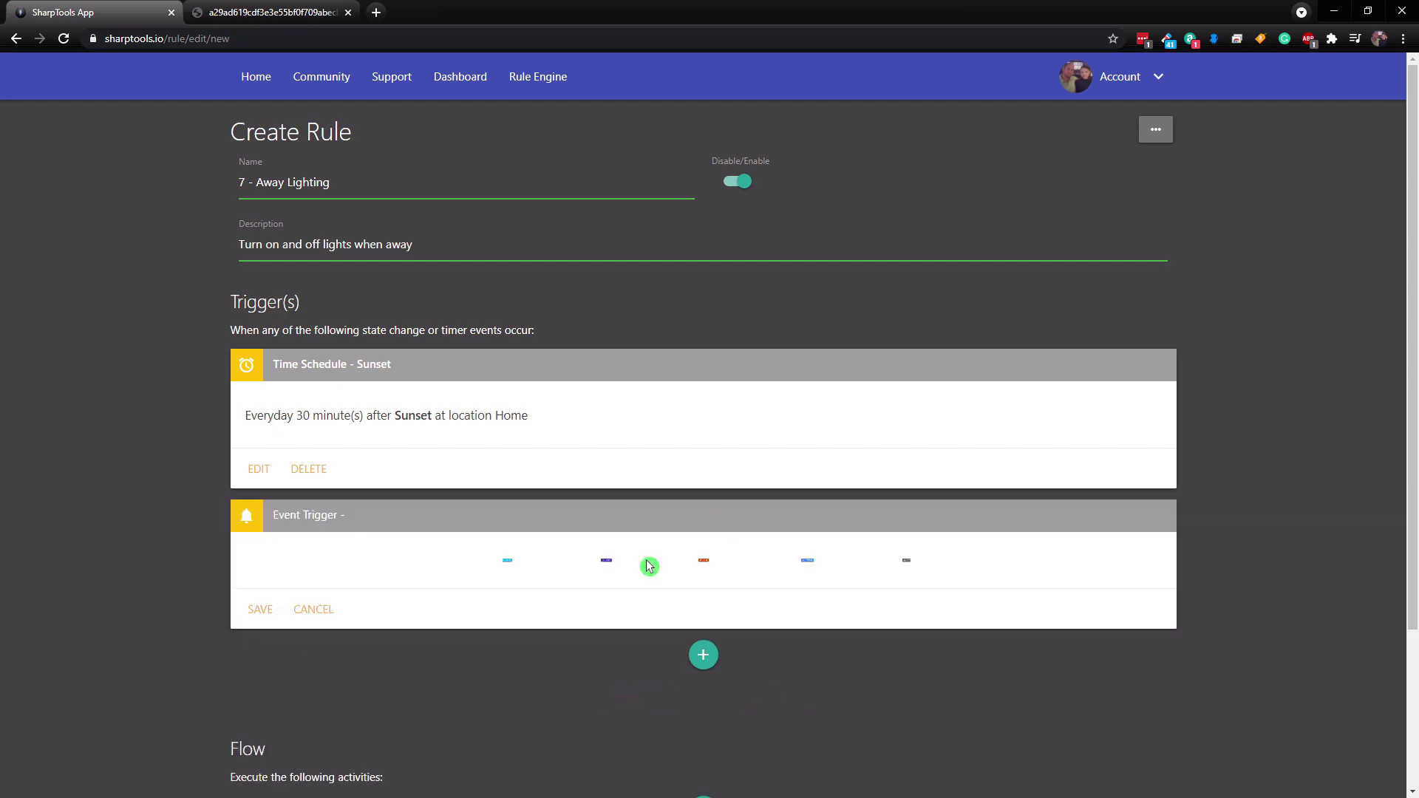
left_click(819, 562)
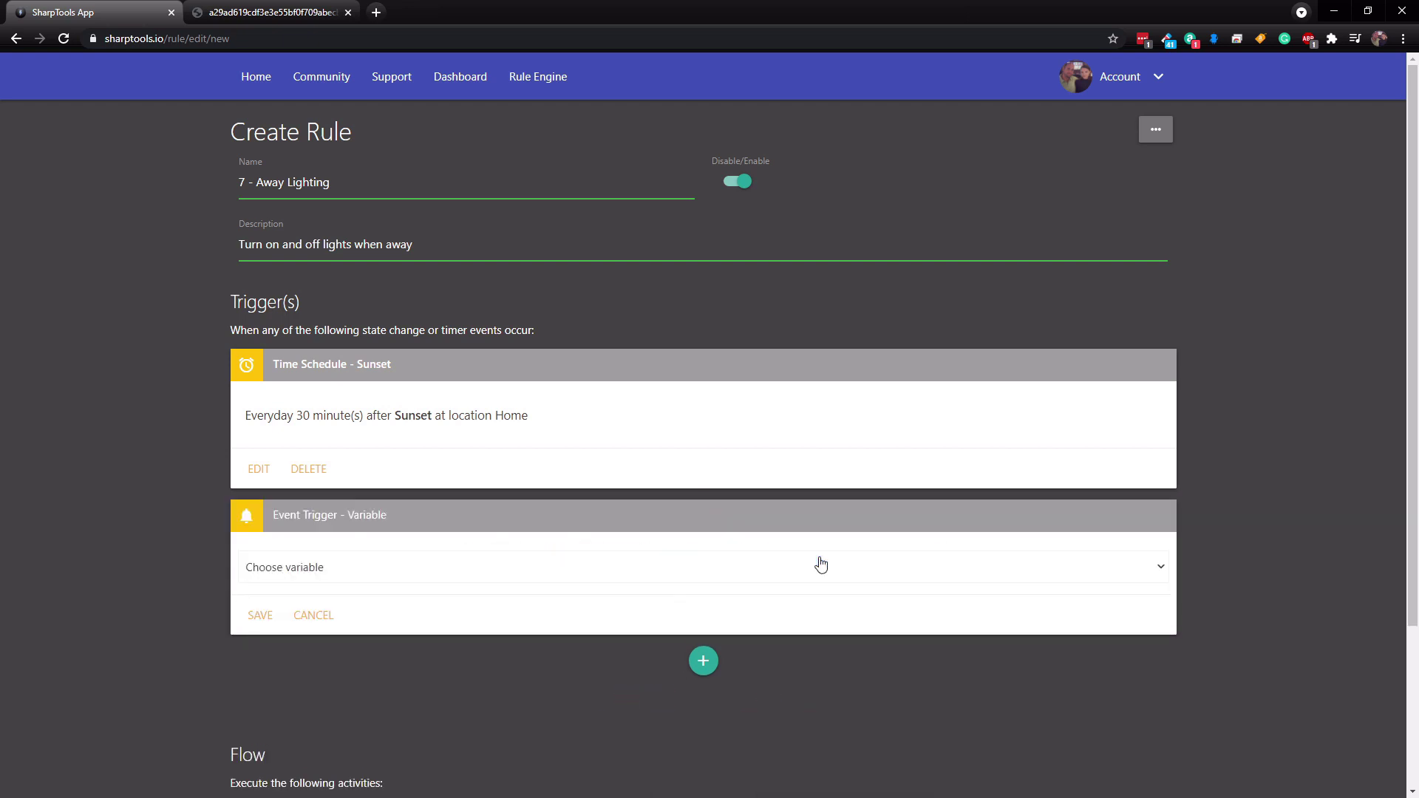
left_click(338, 571)
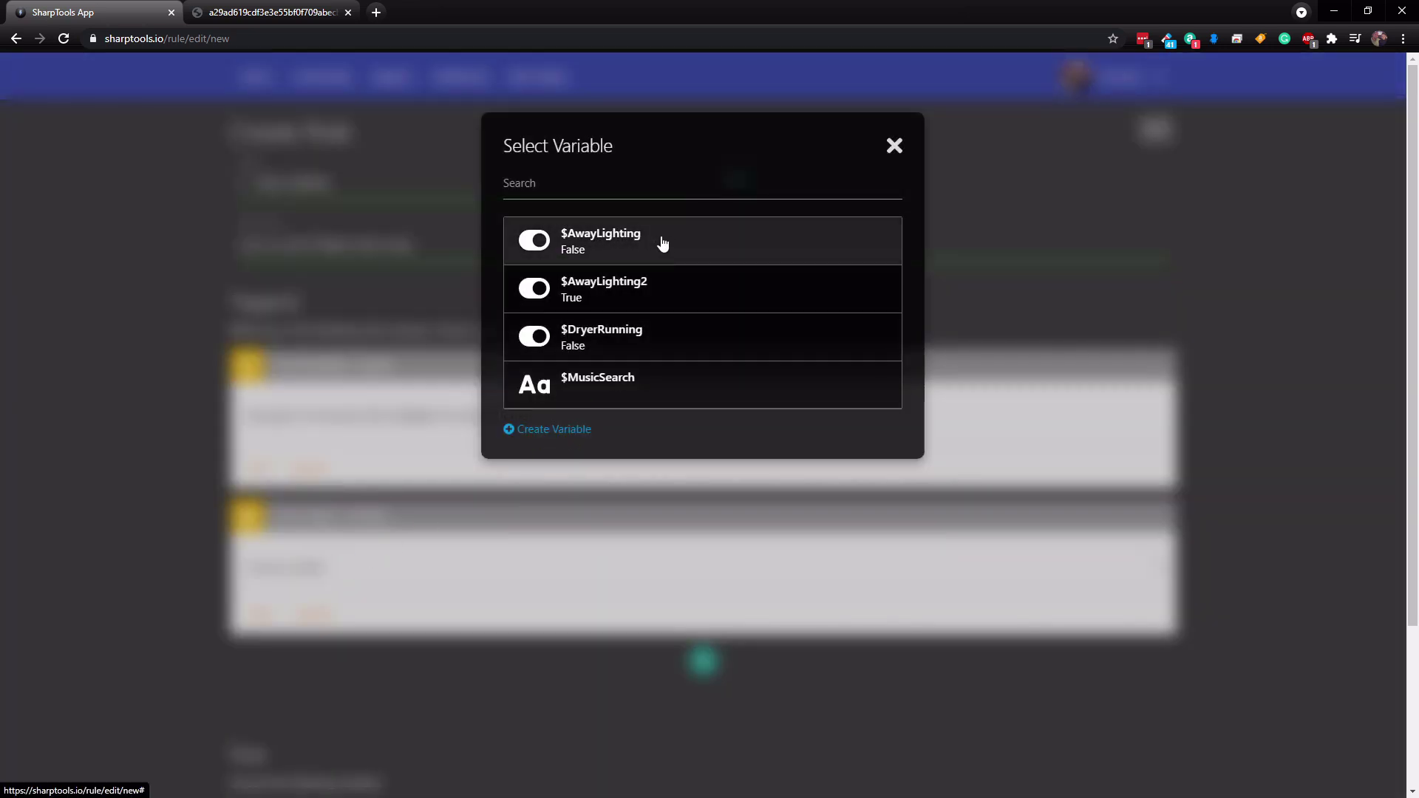
left_click(659, 242)
left_click(327, 622)
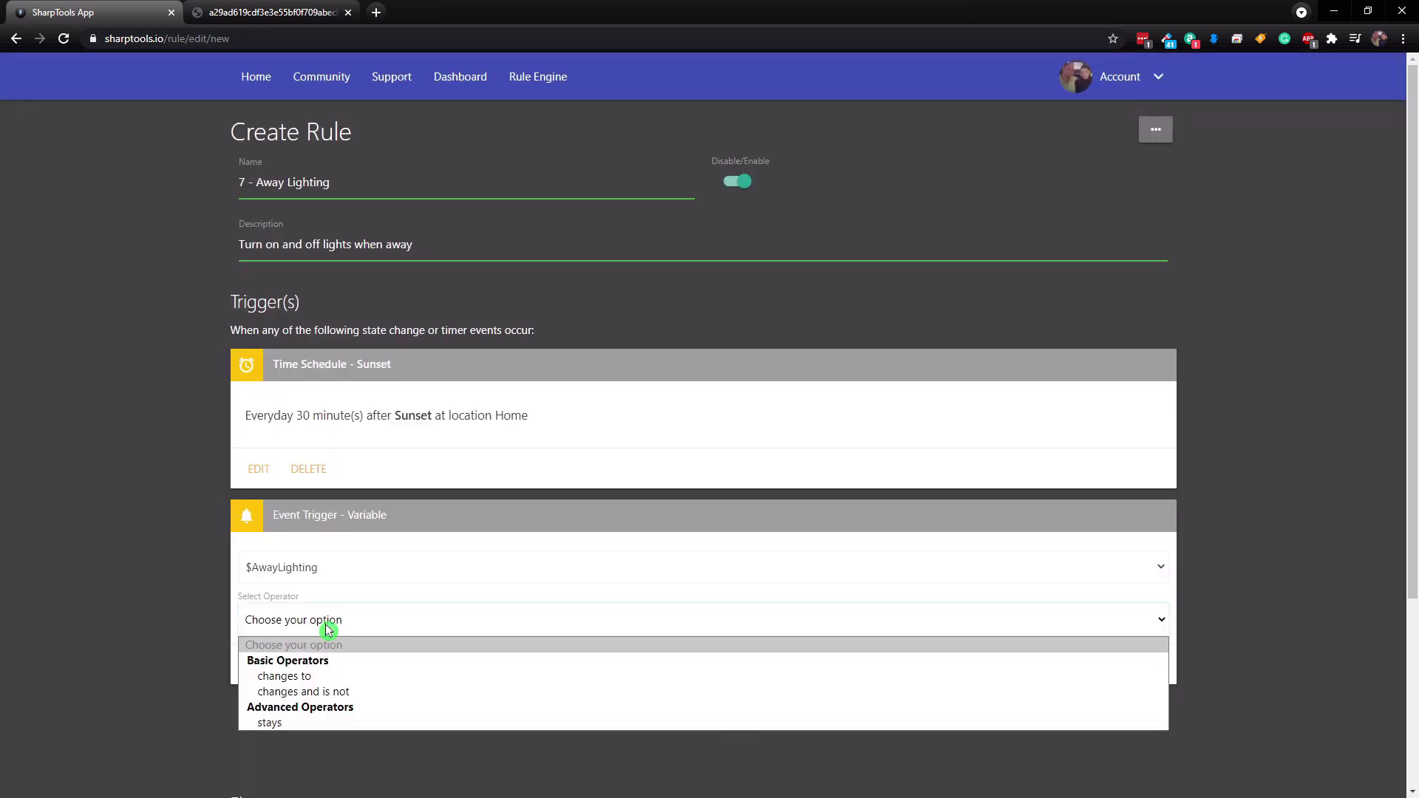
left_click(324, 678)
left_click(326, 675)
left_click(289, 697)
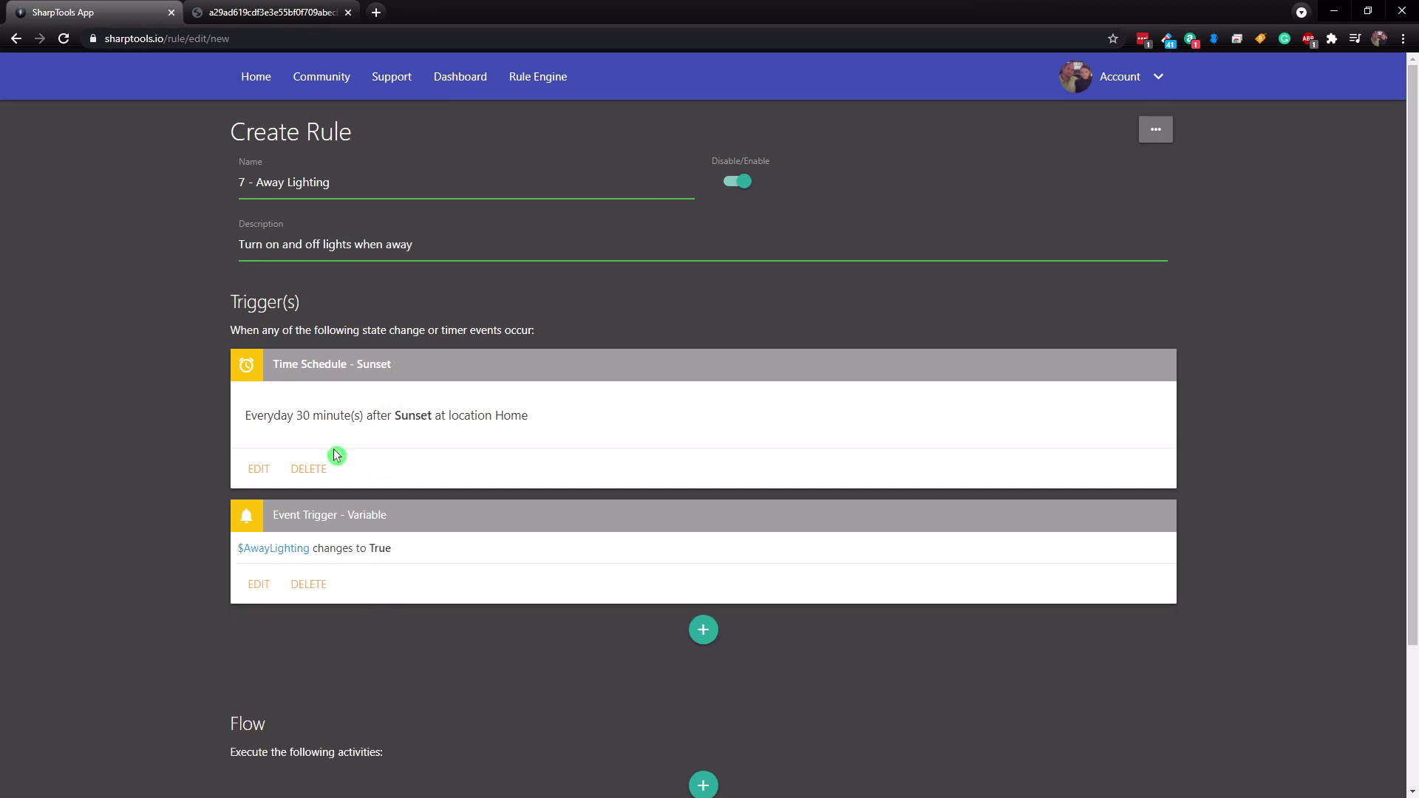
scroll(435, 470, "down", 3)
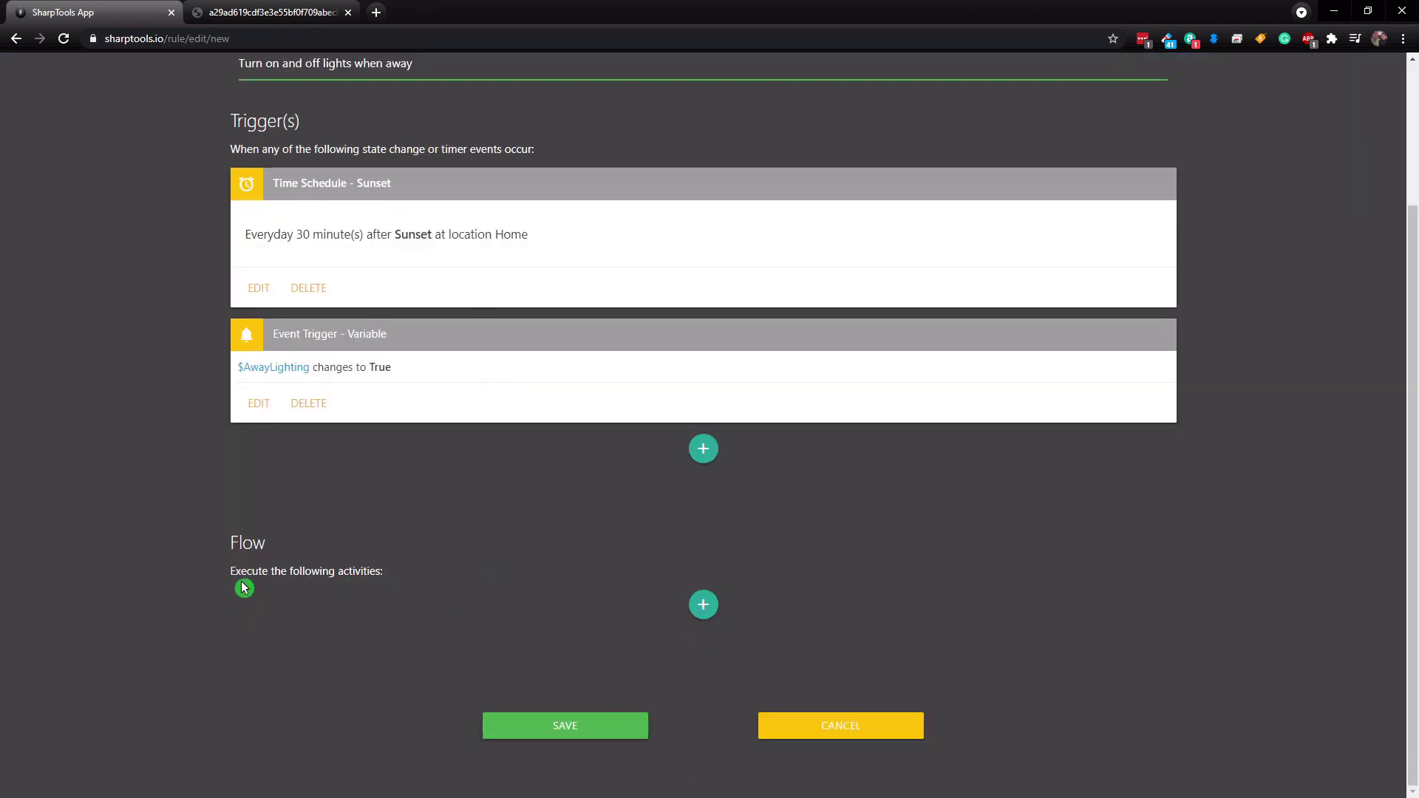
- Add an If condition to the rule's flow that requires the mode to be Away
left_click(703, 608)
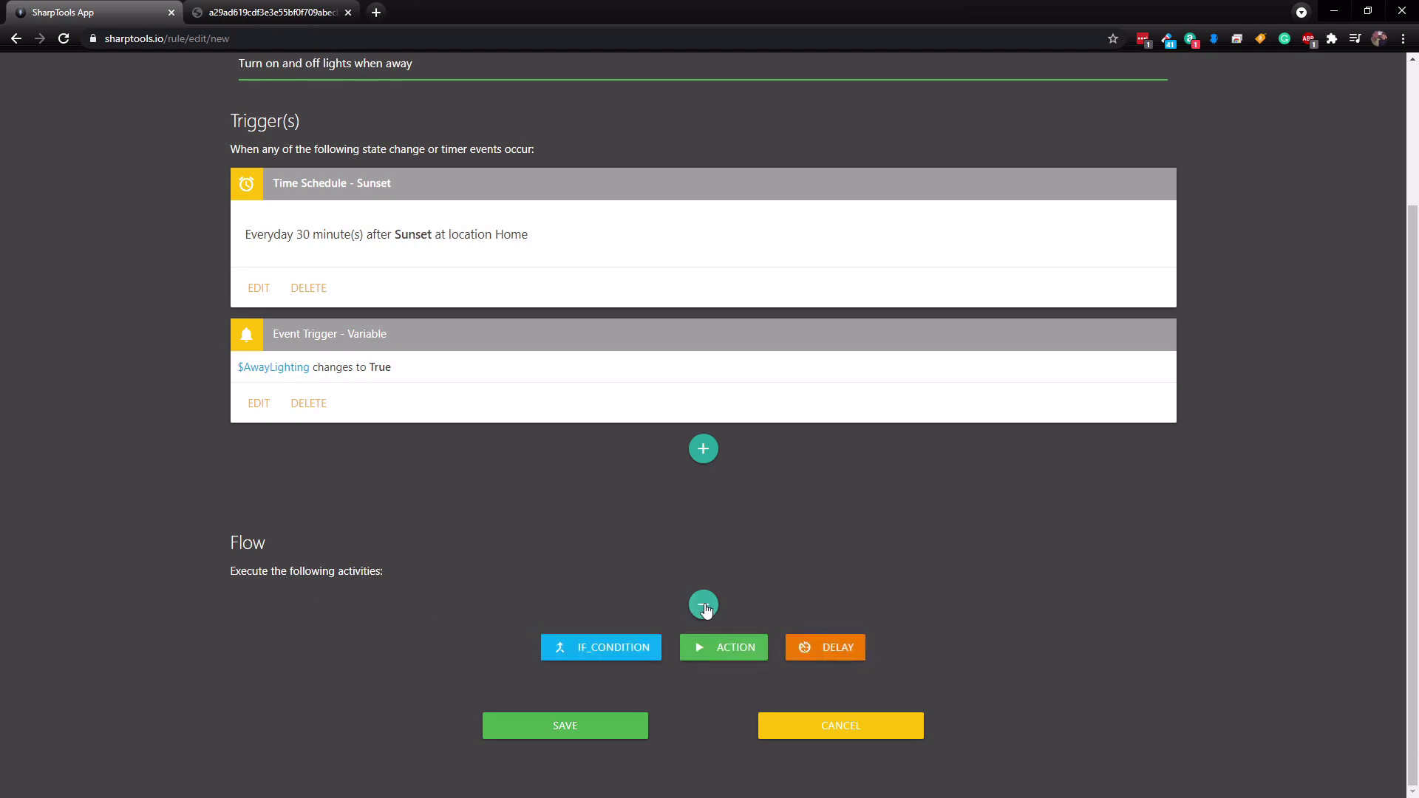
left_click(610, 656)
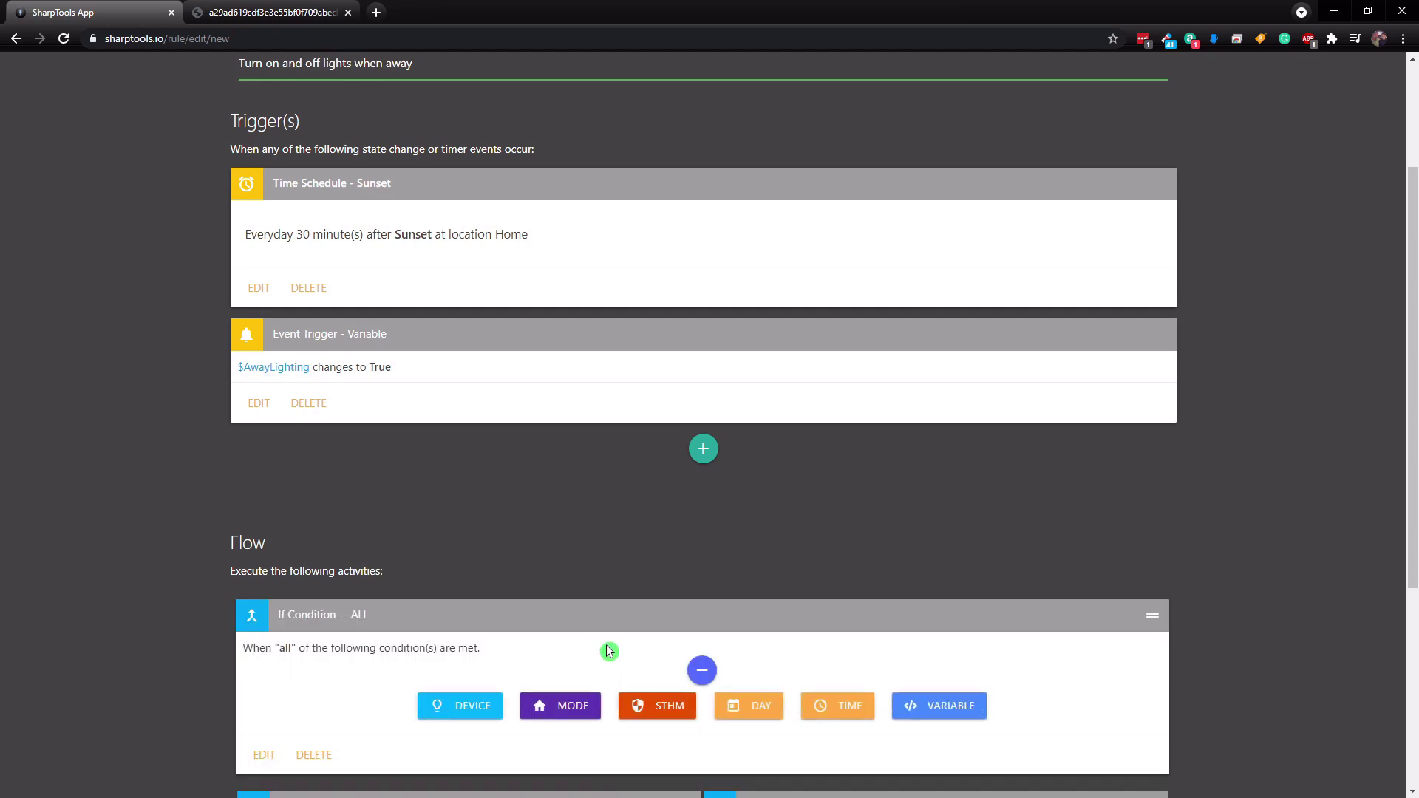
left_click(561, 708)
scroll(537, 693, "down", 2)
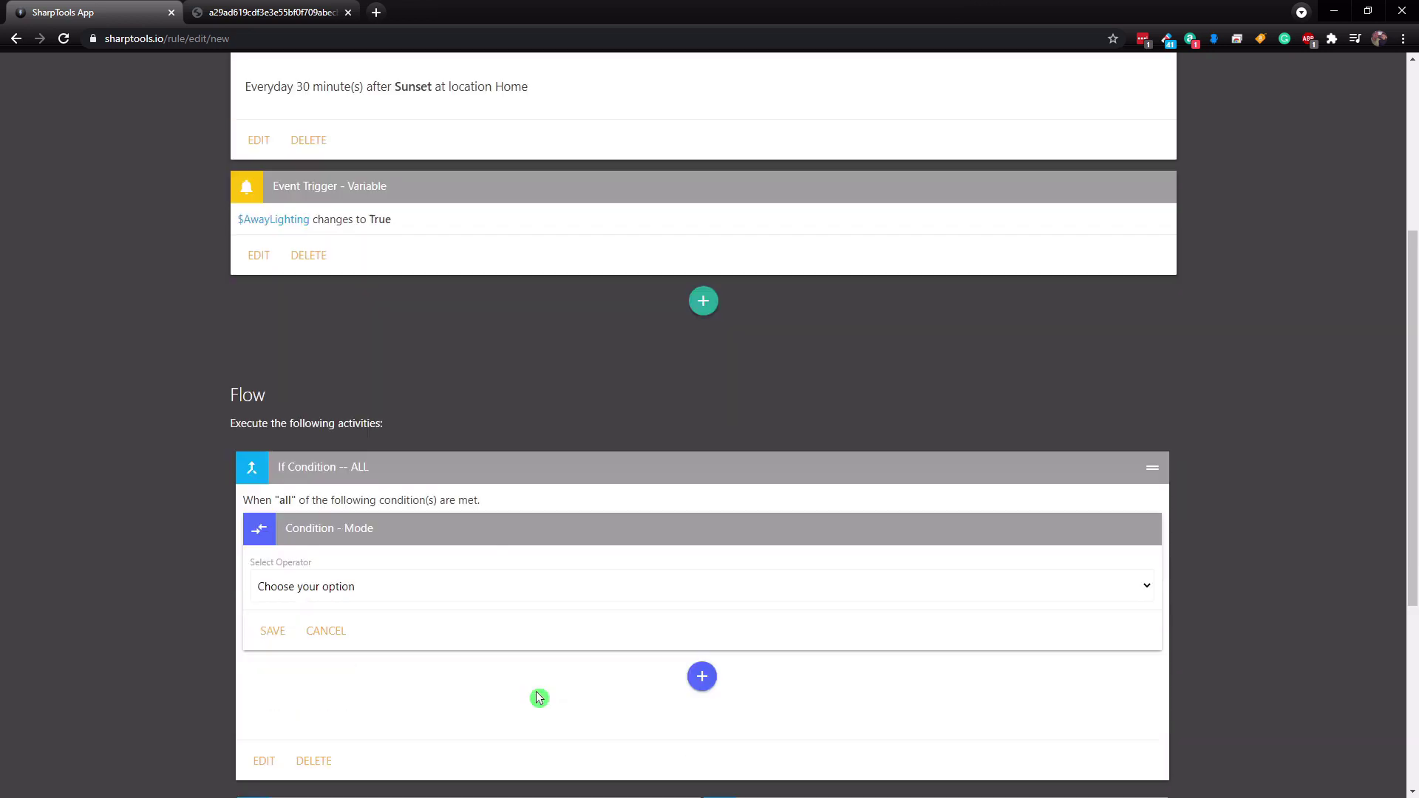
left_click(380, 595)
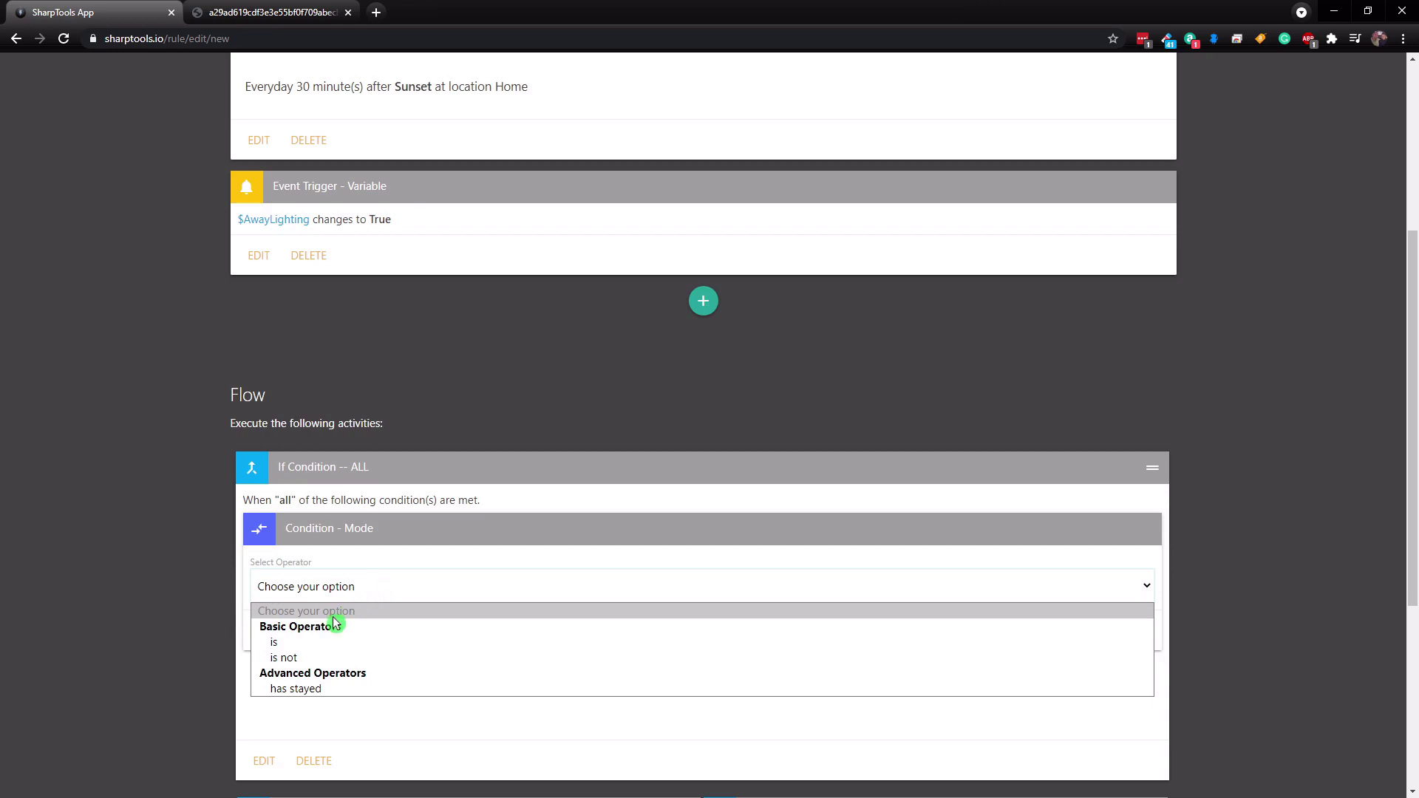
left_click(333, 642)
left_click(324, 632)
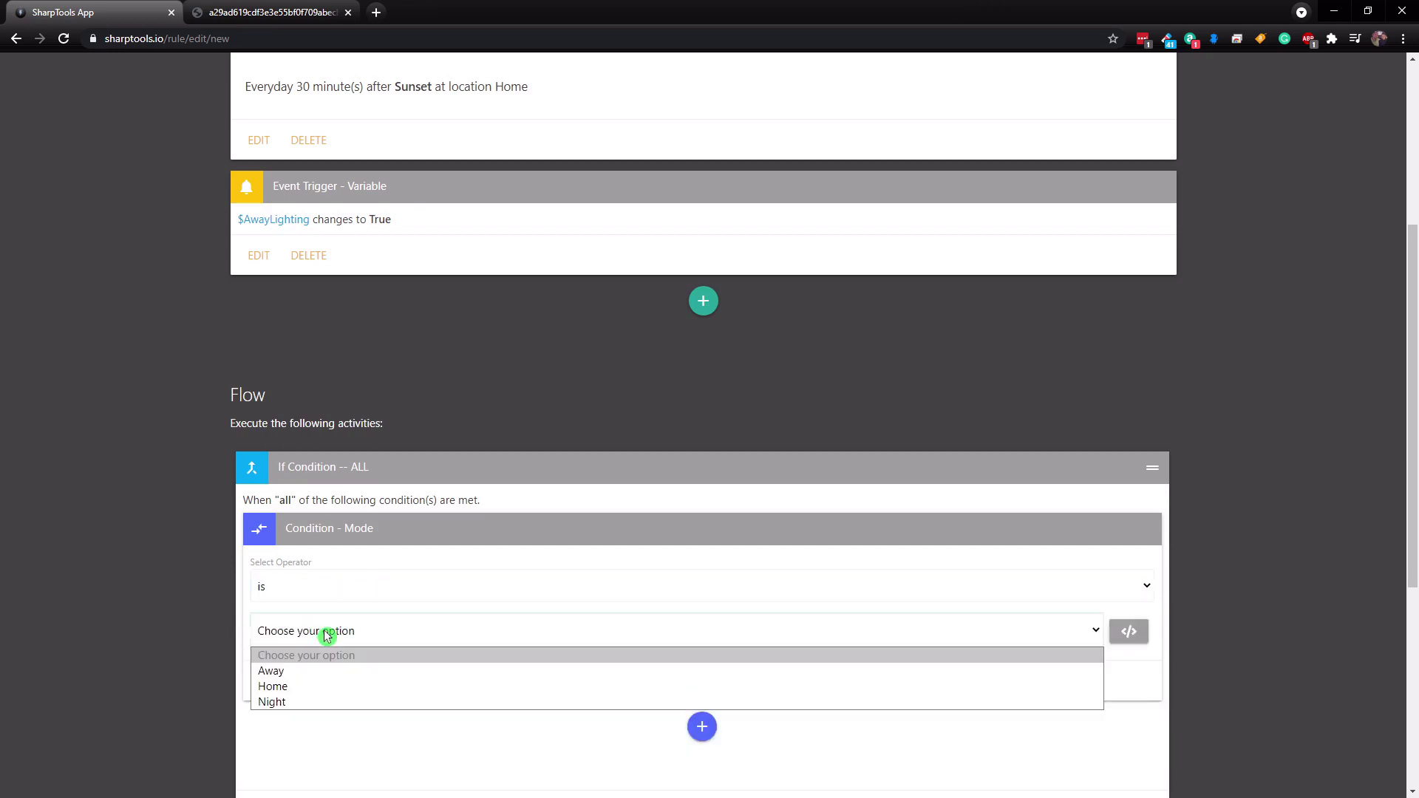
left_click(300, 668)
left_click(278, 683)
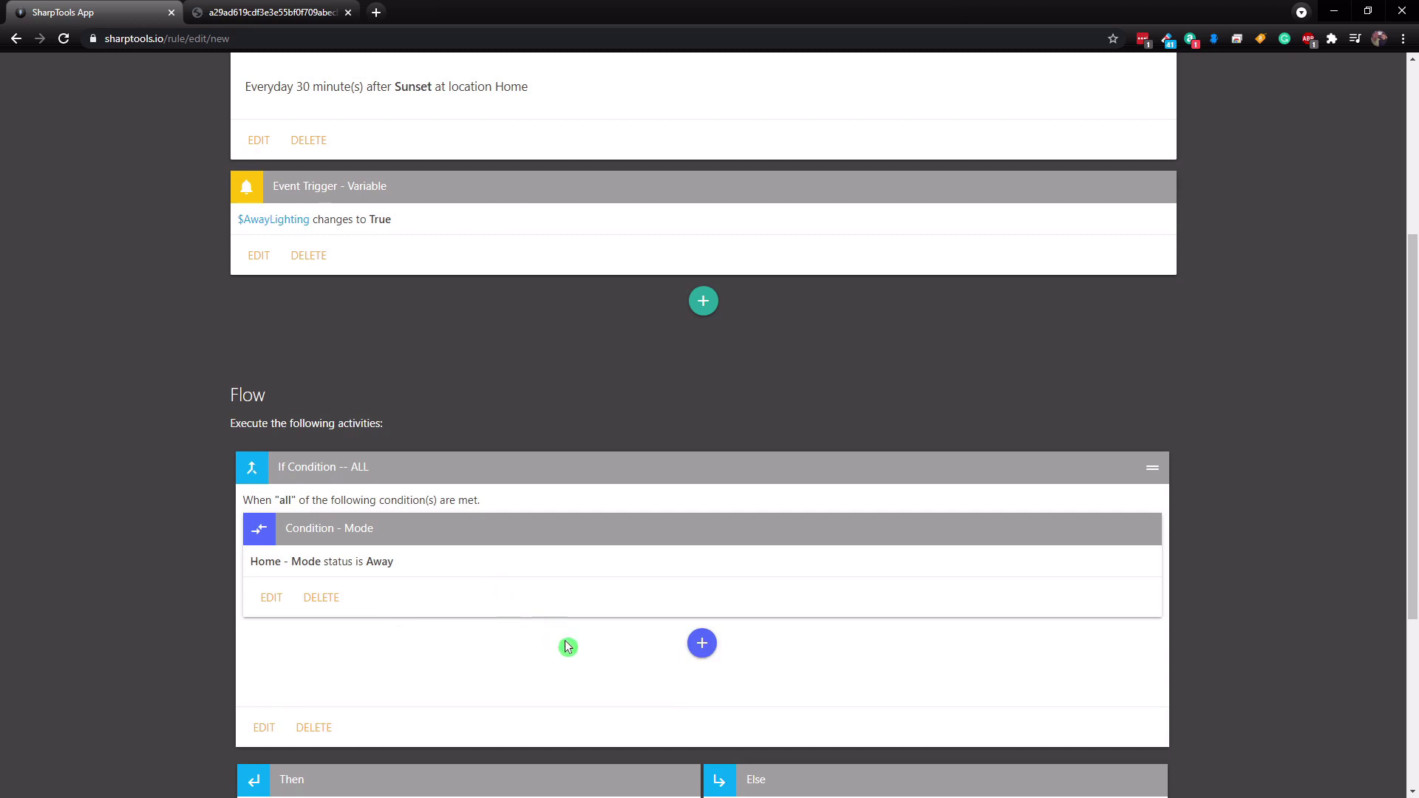
- Add a second condition requiring the current time to be before 11:03 PM at location Home
left_click(706, 645)
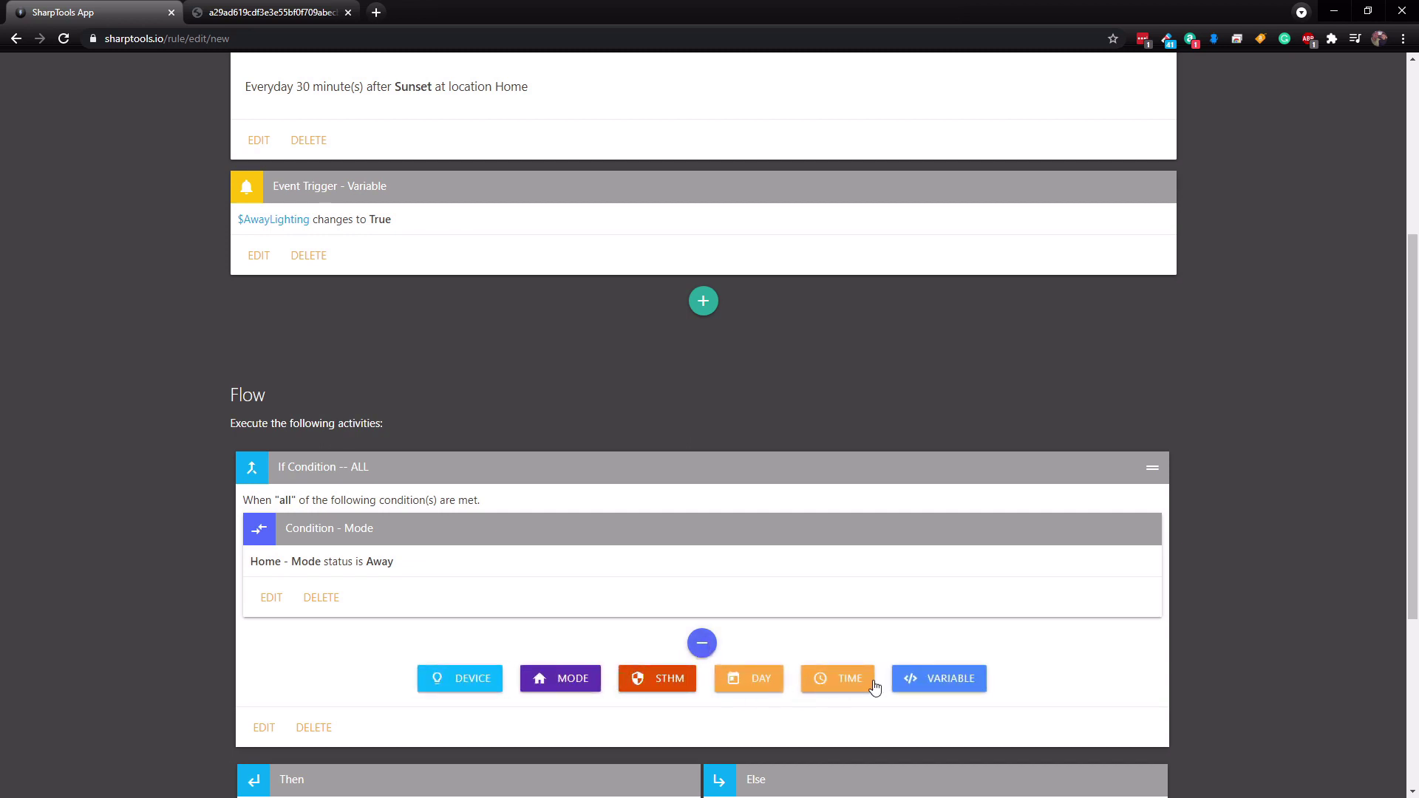
left_click(840, 682)
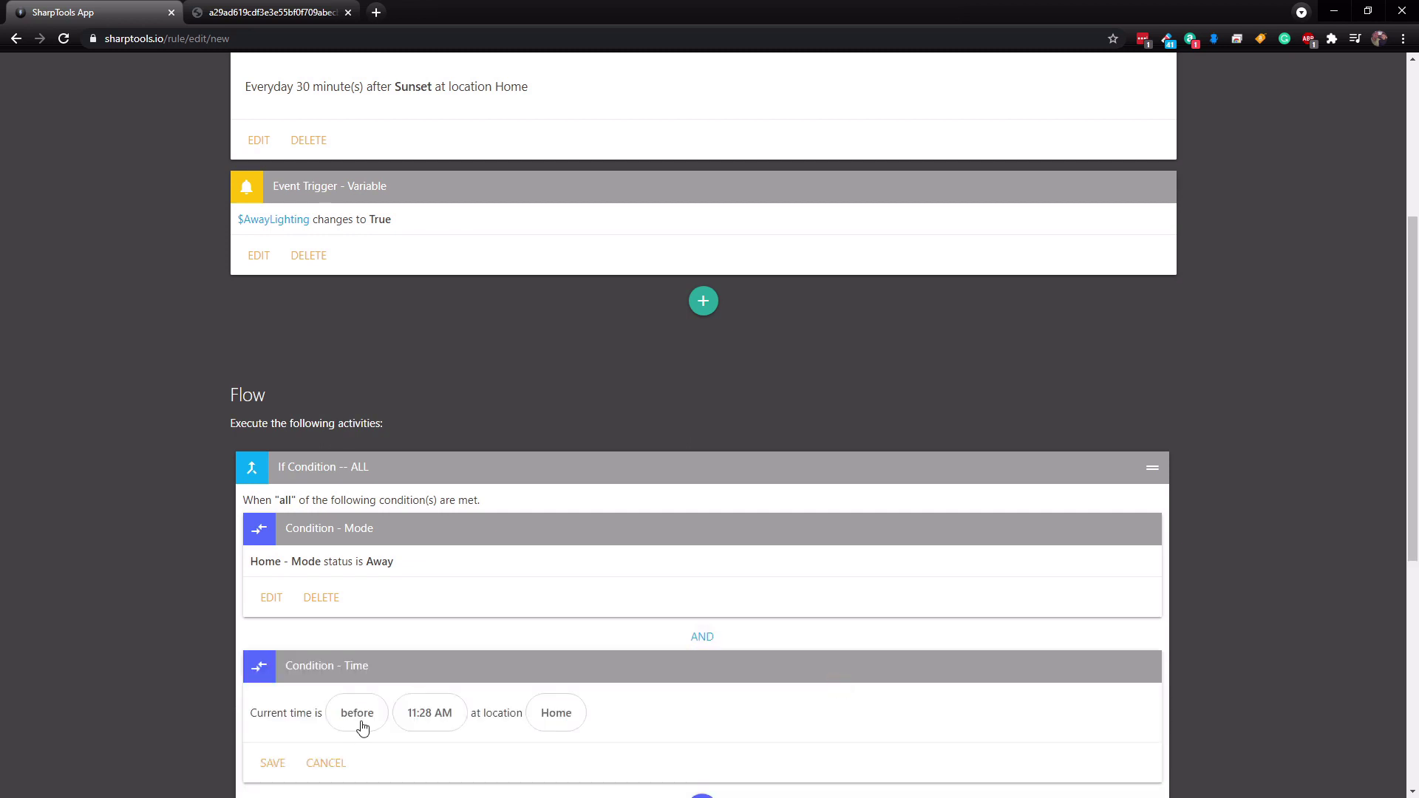
left_click(426, 720)
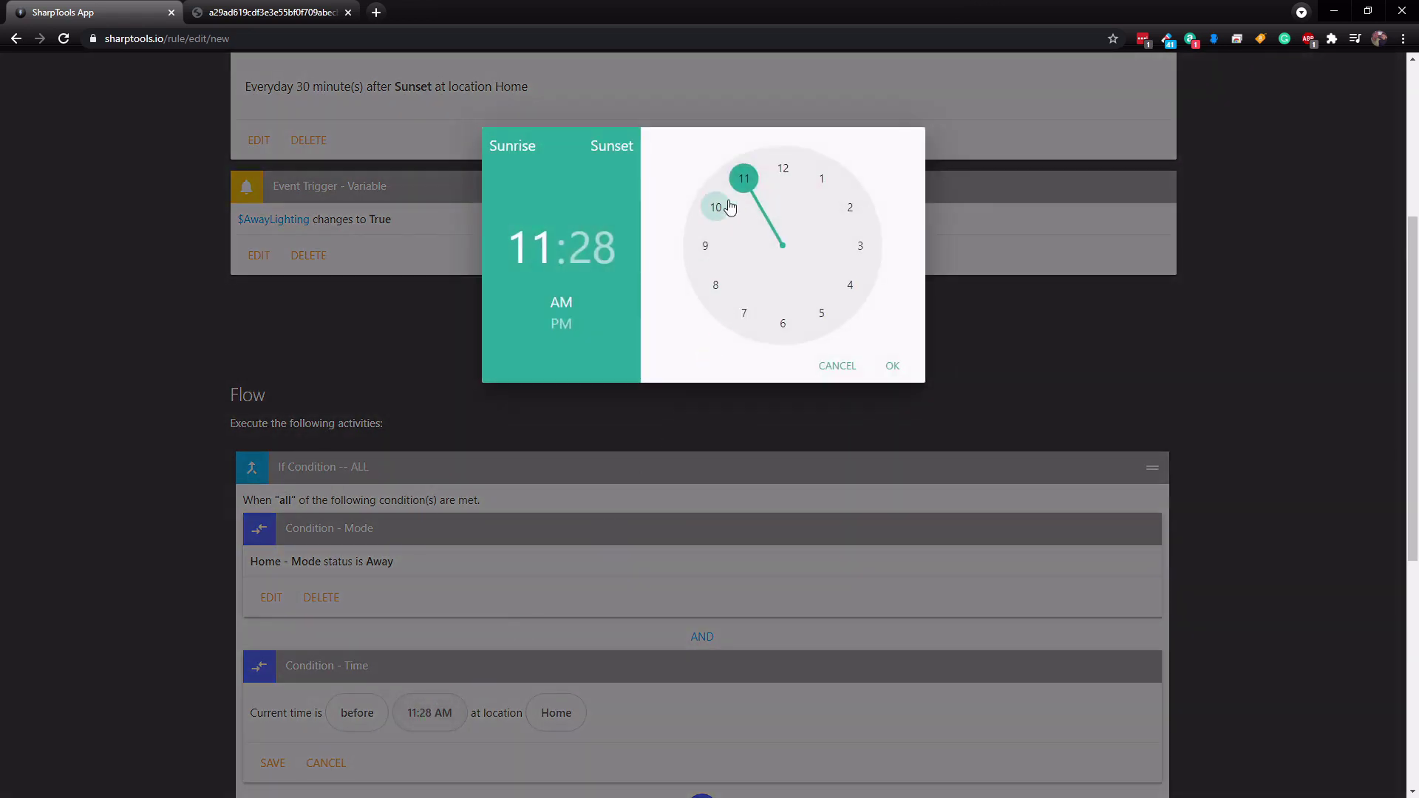
left_click(596, 261)
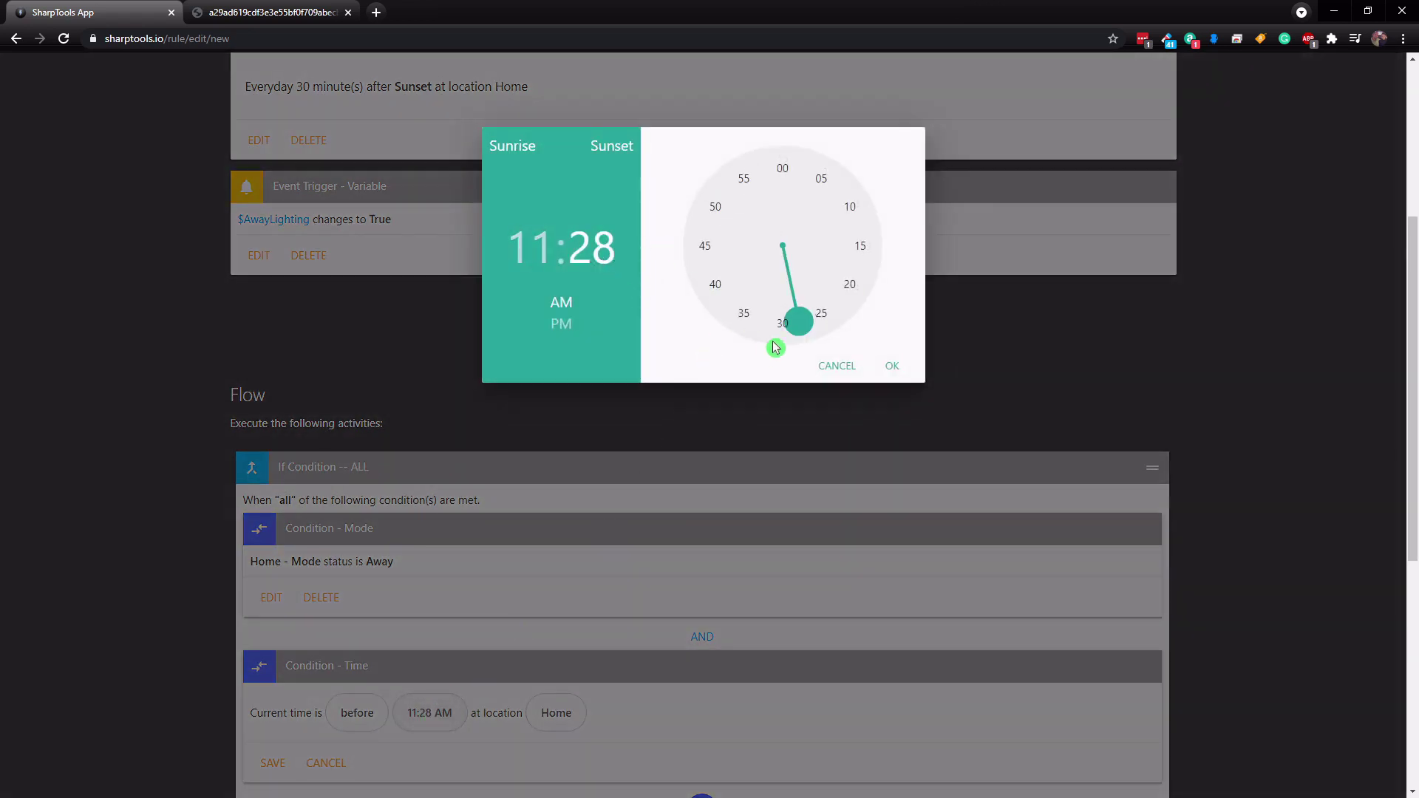
left_click(806, 171)
left_click(561, 324)
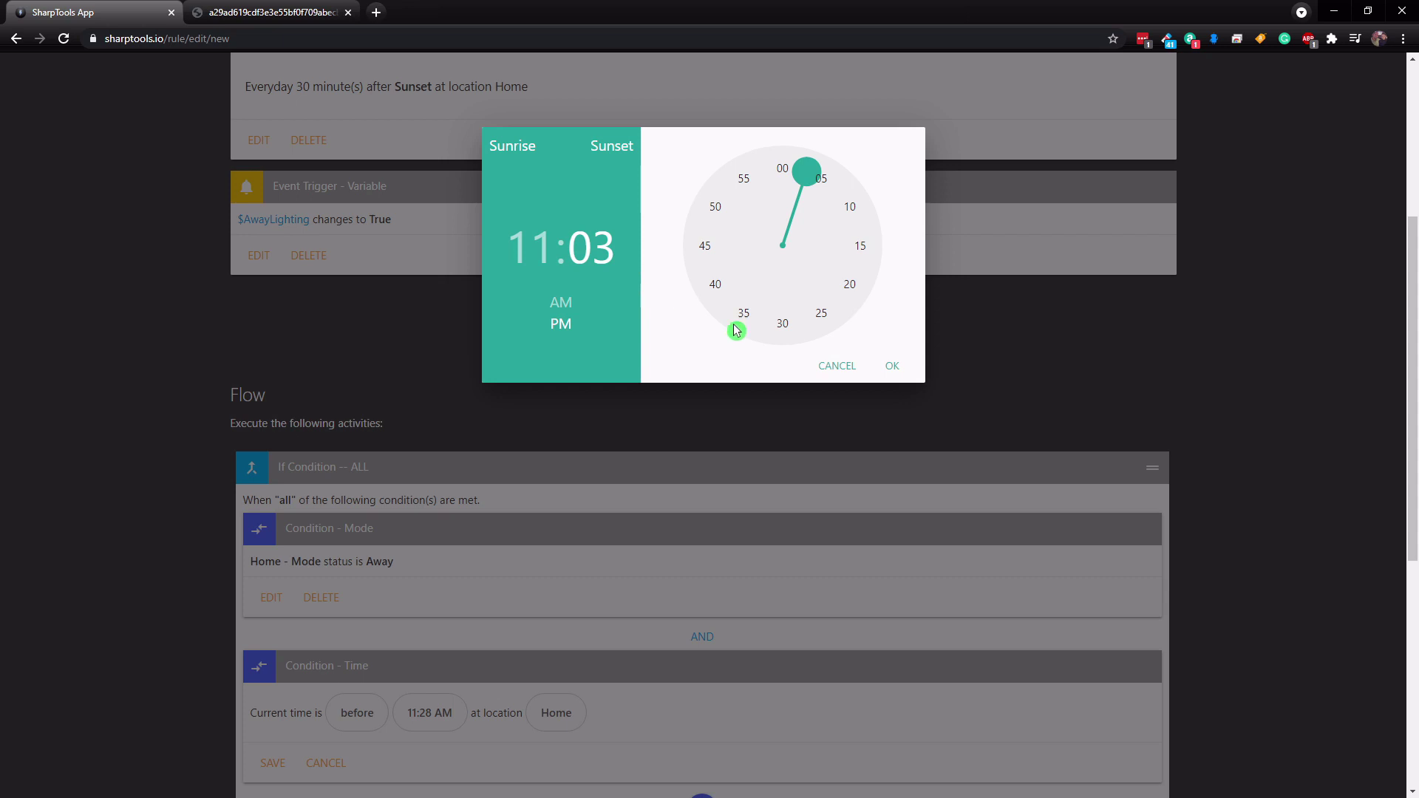
left_click(892, 367)
scroll(536, 488, "down", 2)
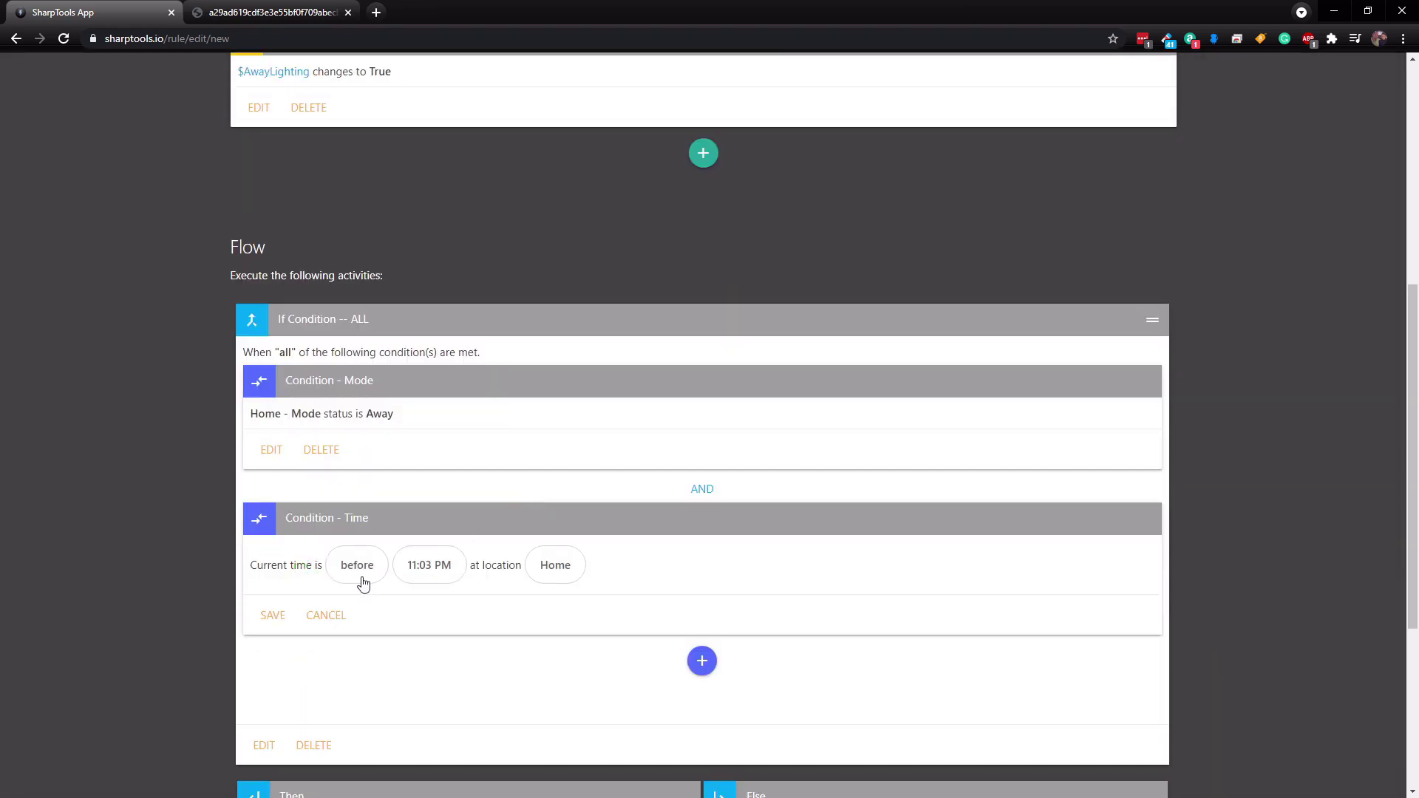
left_click(272, 615)
- In the Then branch, nest another If condition that requires the mode to be Away
scroll(425, 336, "down", 3)
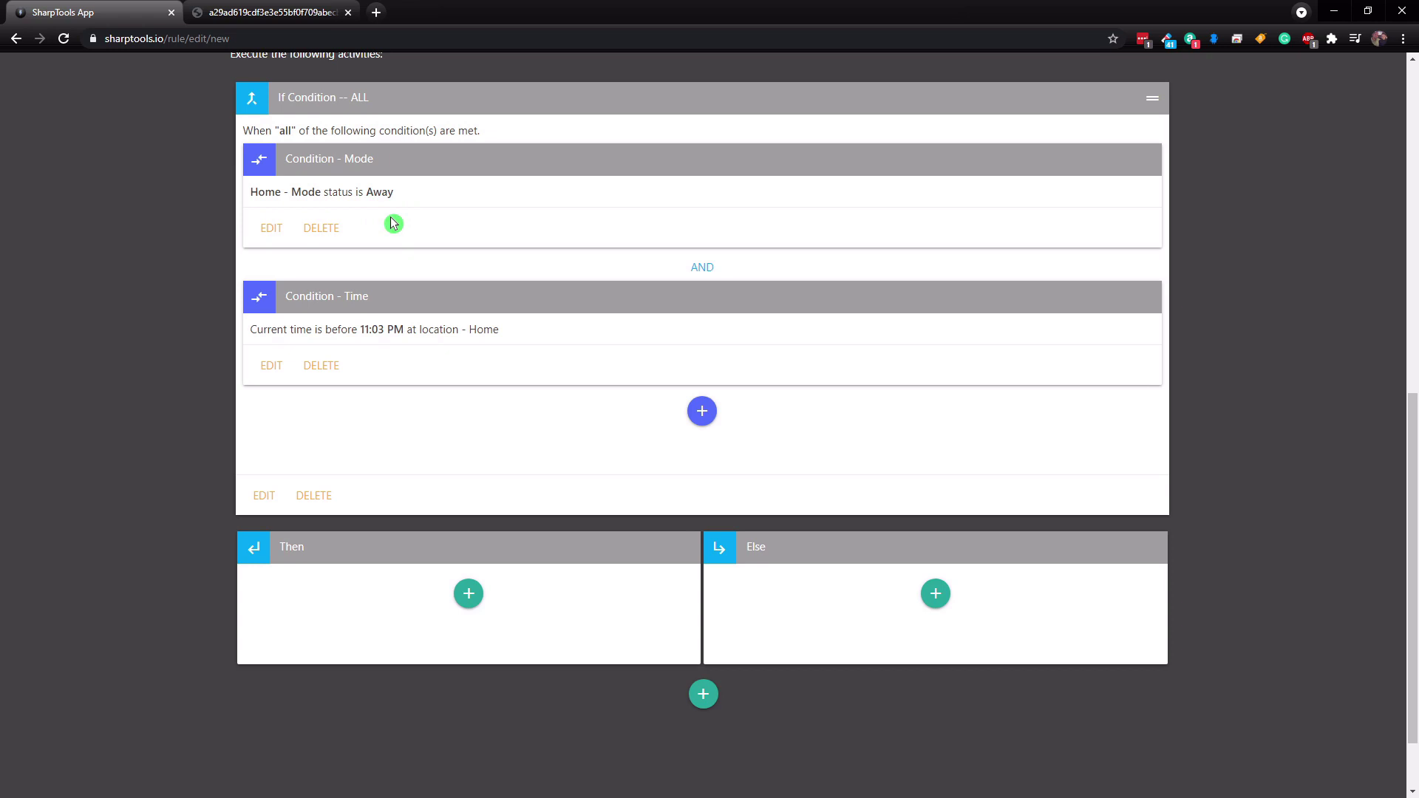
scroll(414, 252, "down", 2)
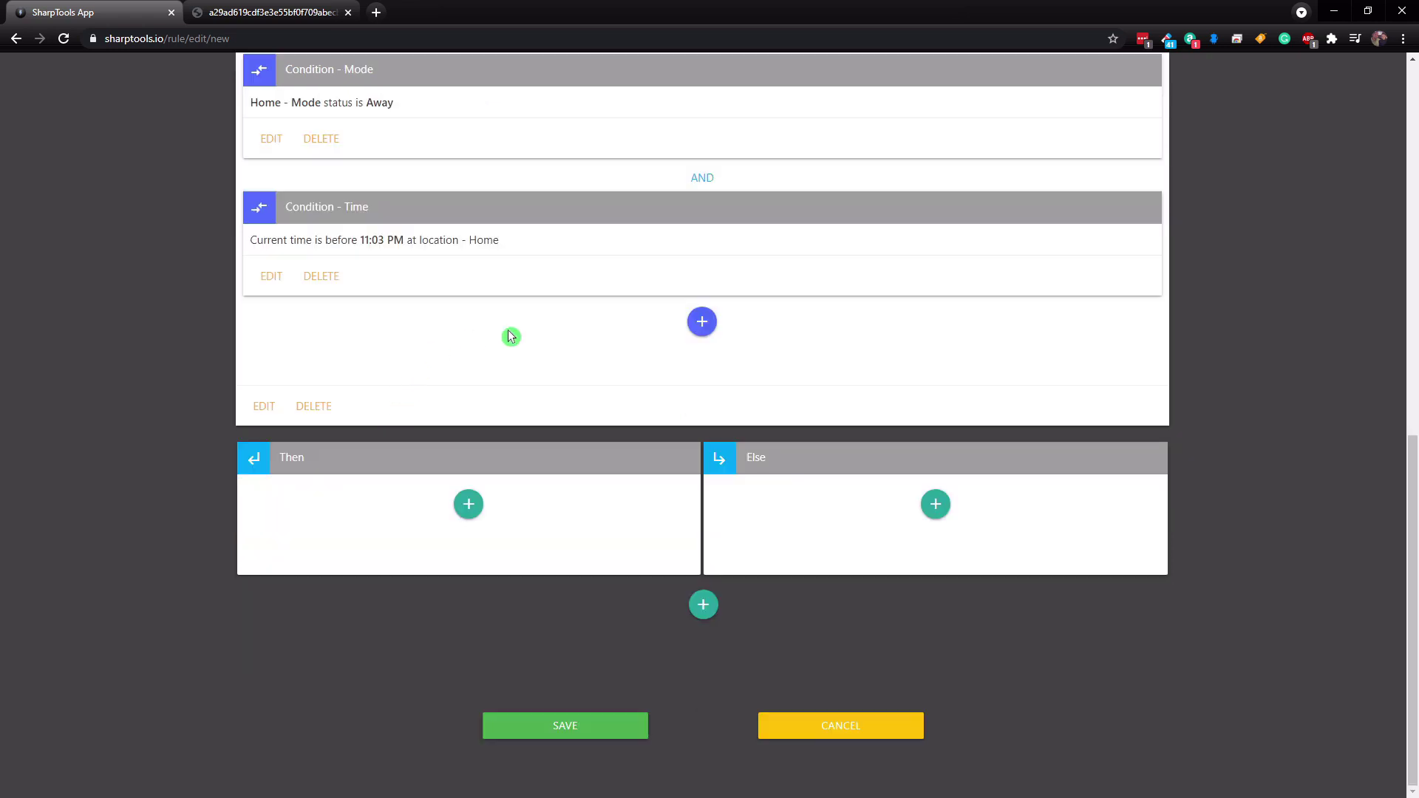
left_click(470, 510)
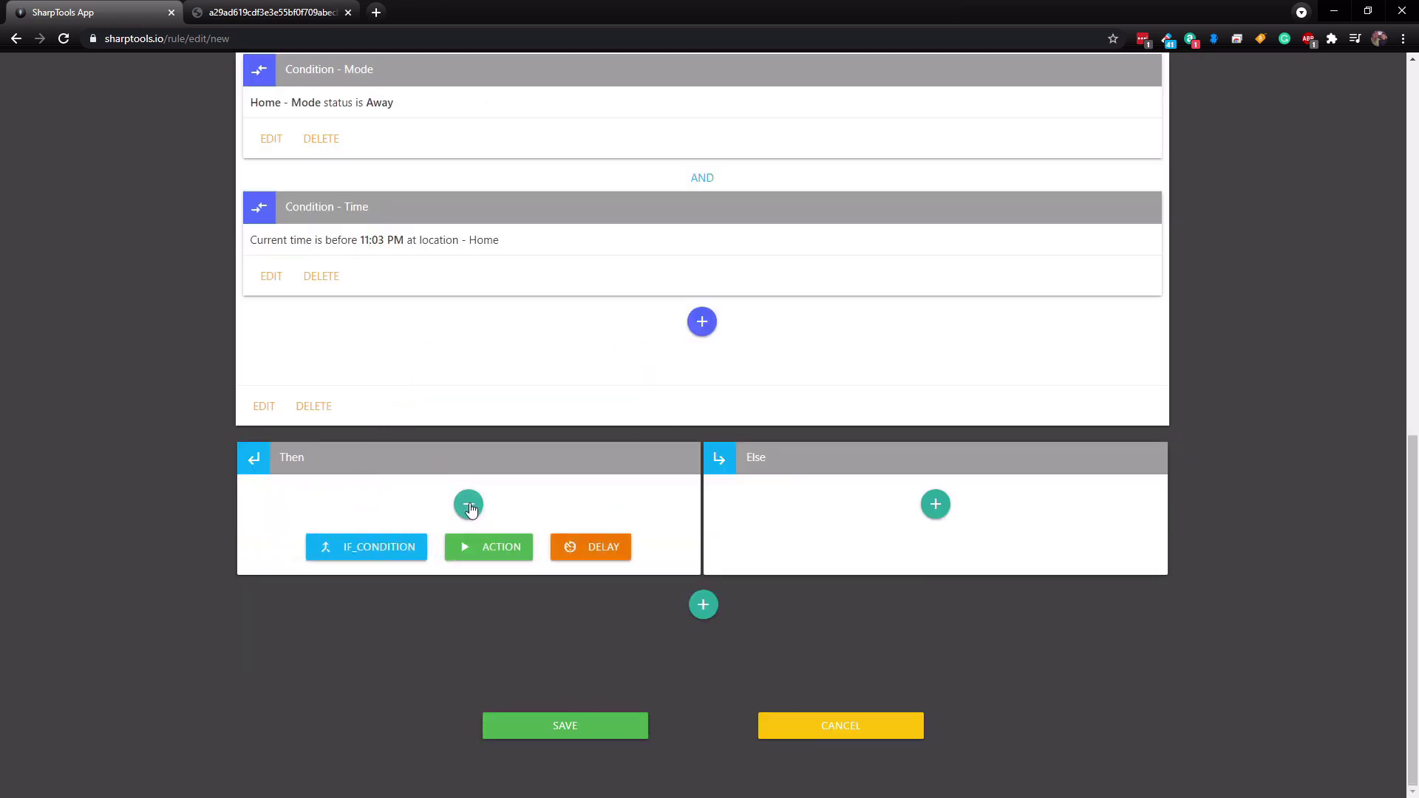
left_click(398, 551)
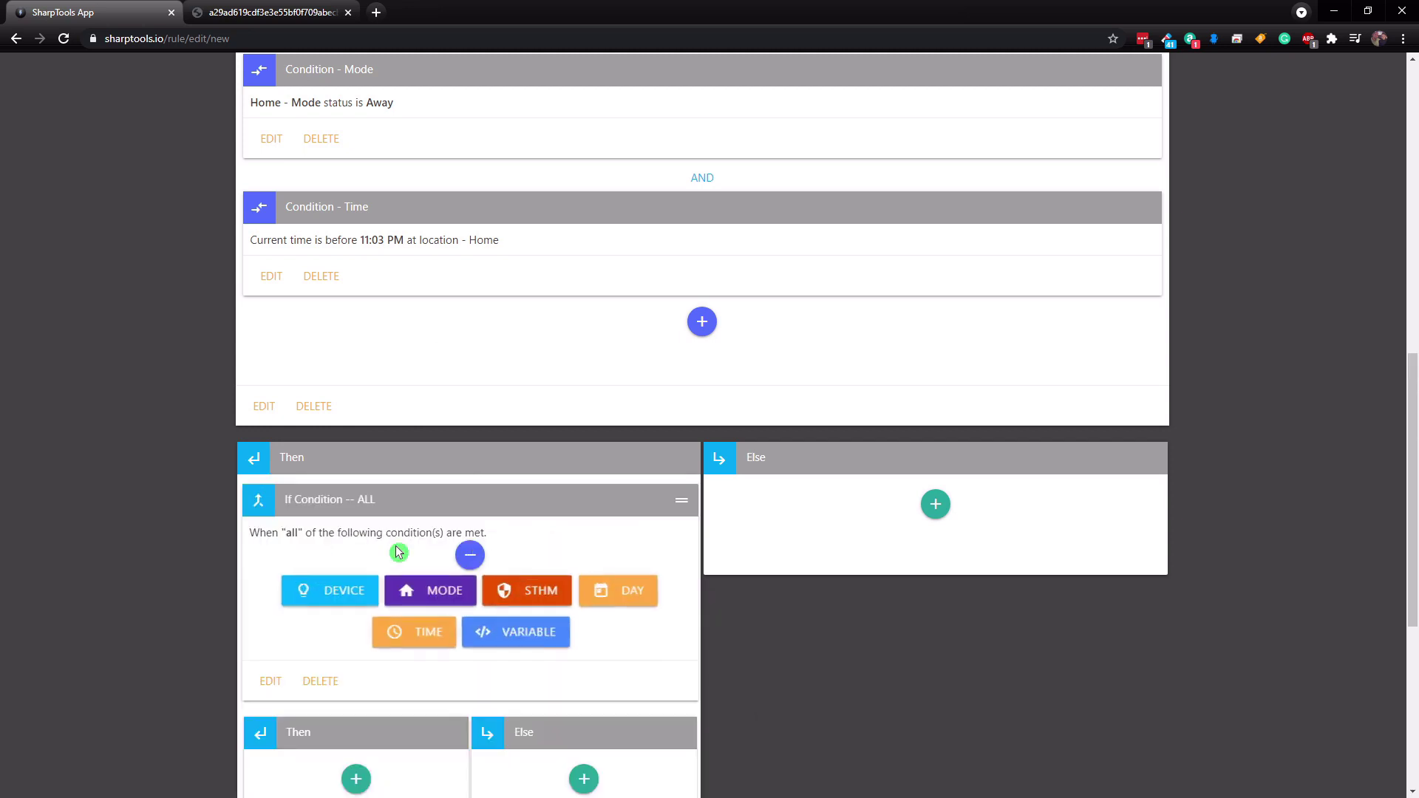
left_click(438, 600)
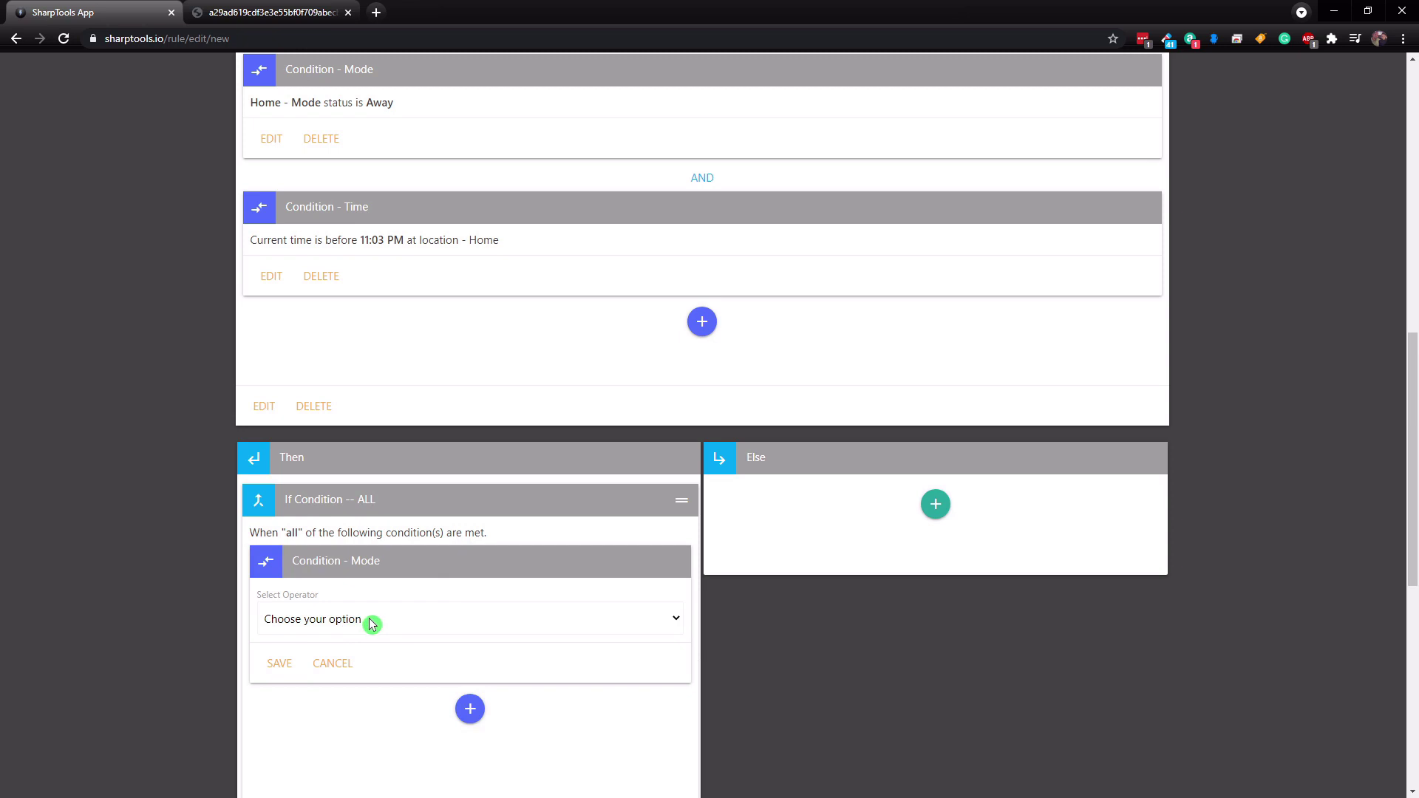
left_click(372, 625)
left_click(317, 671)
left_click(316, 664)
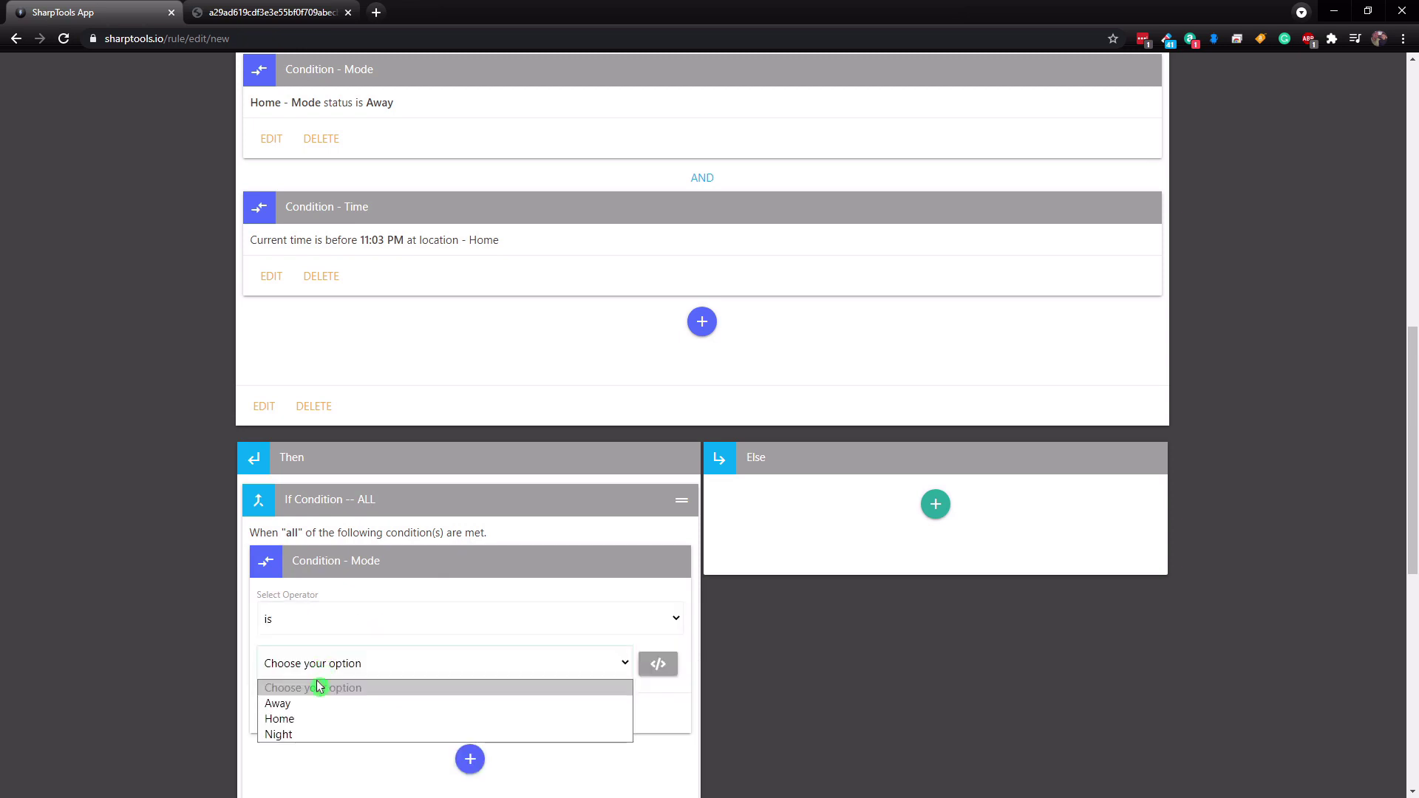
left_click(303, 704)
scroll(307, 703, "down", 3)
left_click(277, 496)
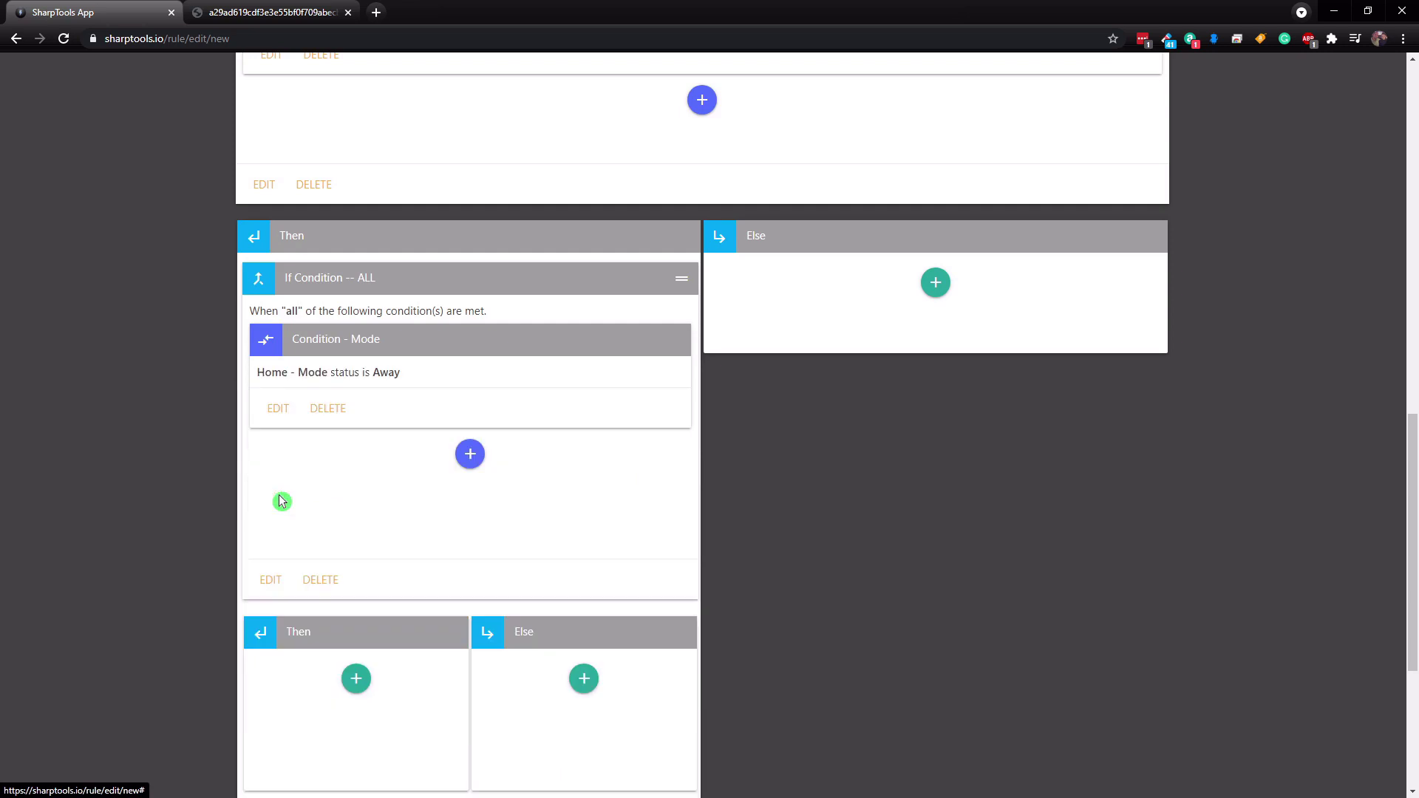
- In the nested Then branch, add a Pushbullet notification to the iPhone titled "Away Lighting Running" with "." as the body
scroll(325, 488, "down", 2)
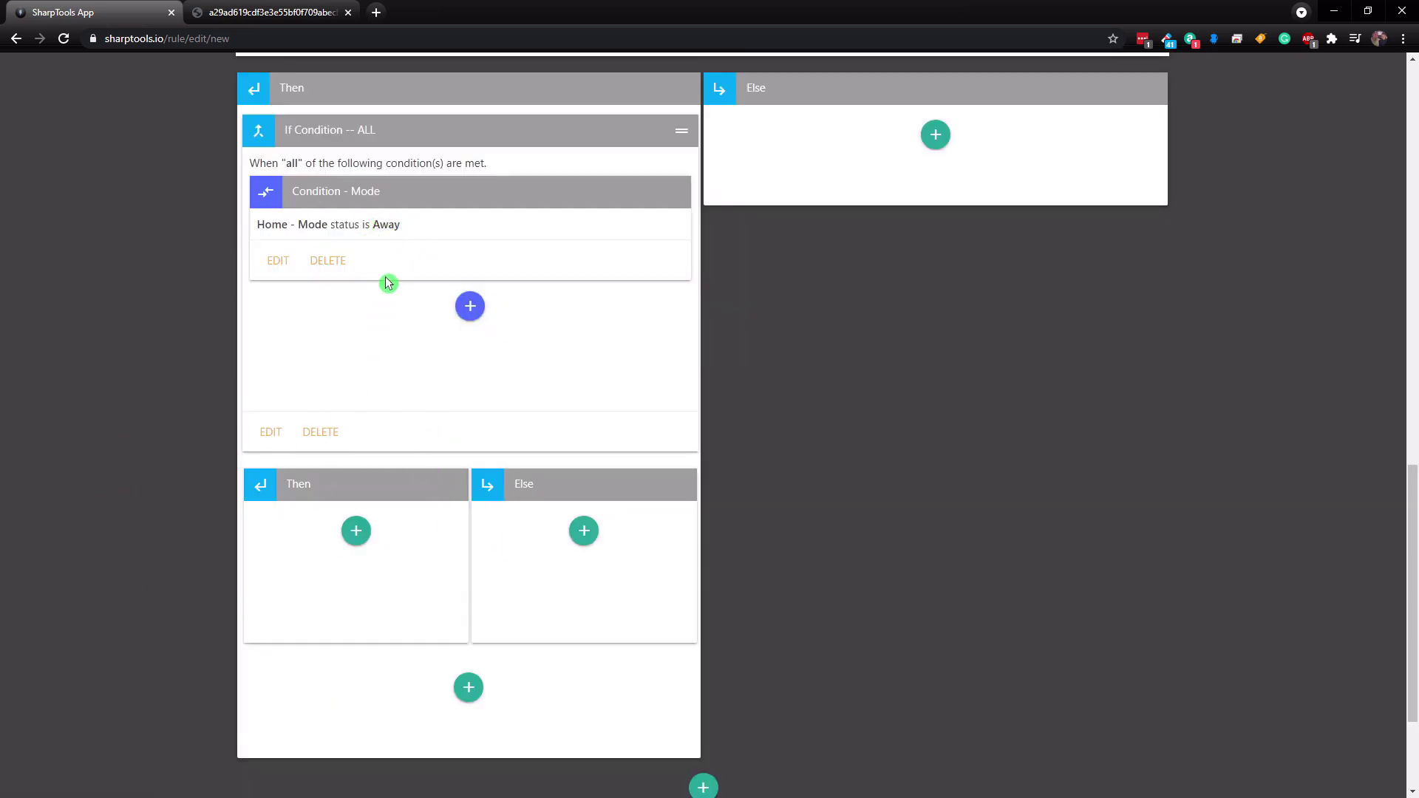
left_click(355, 537)
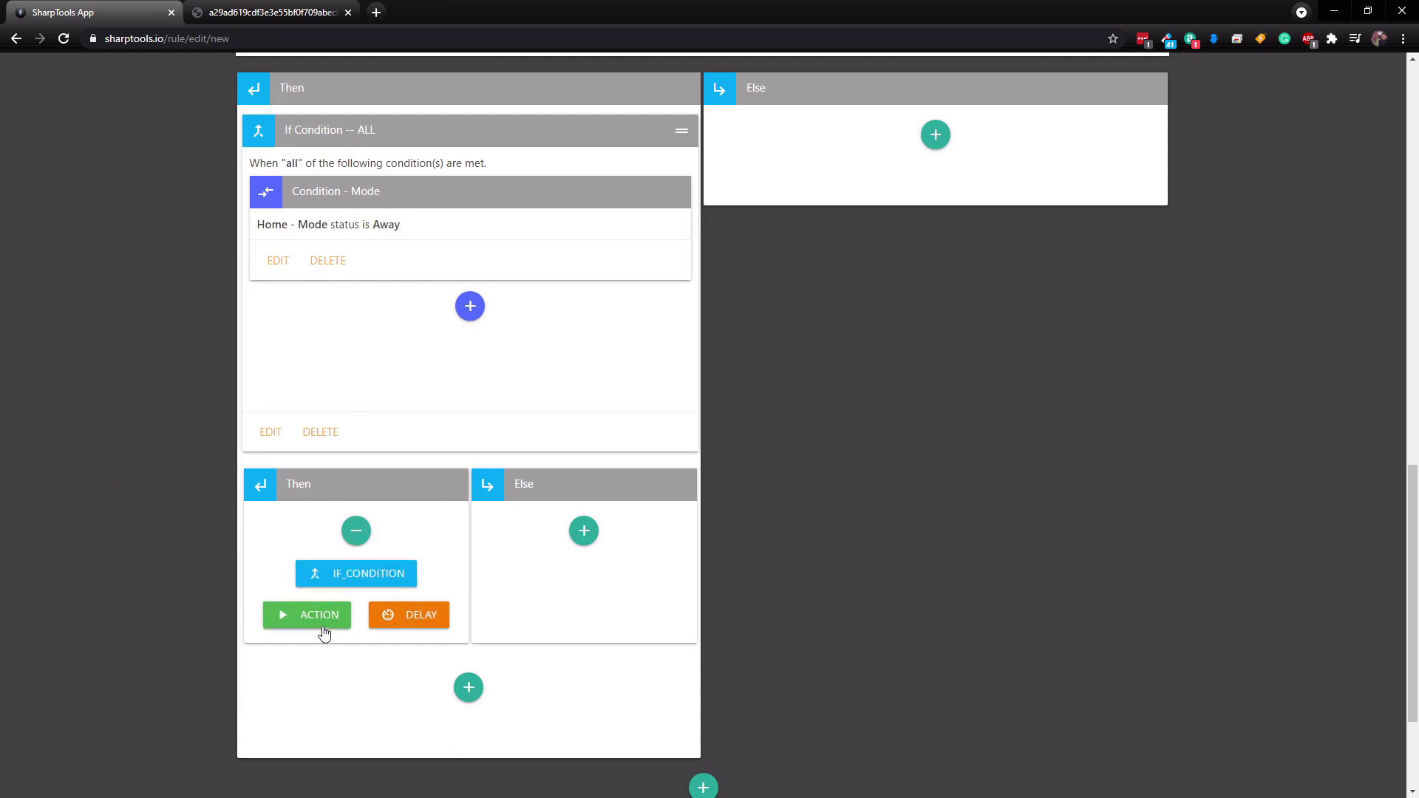
left_click(327, 626)
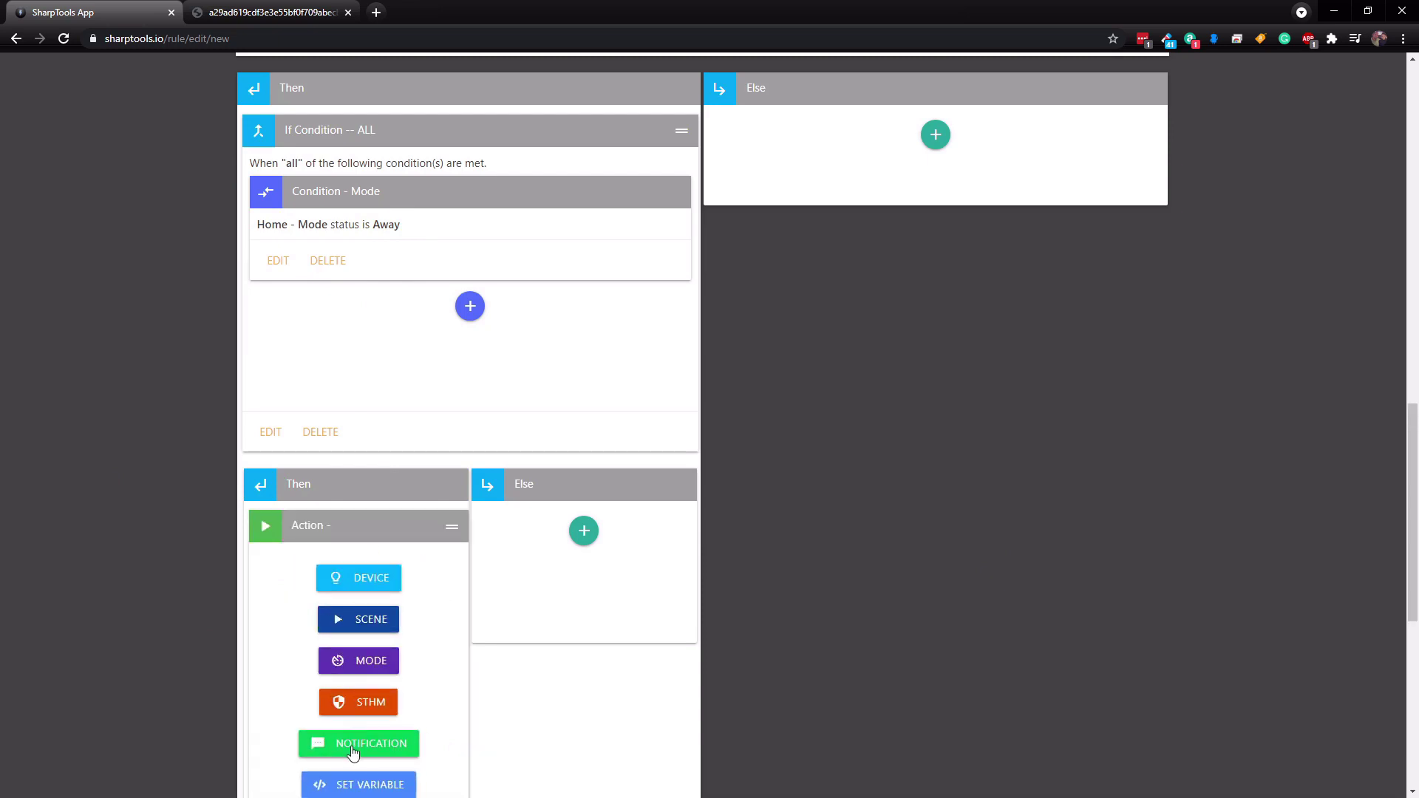
left_click(355, 745)
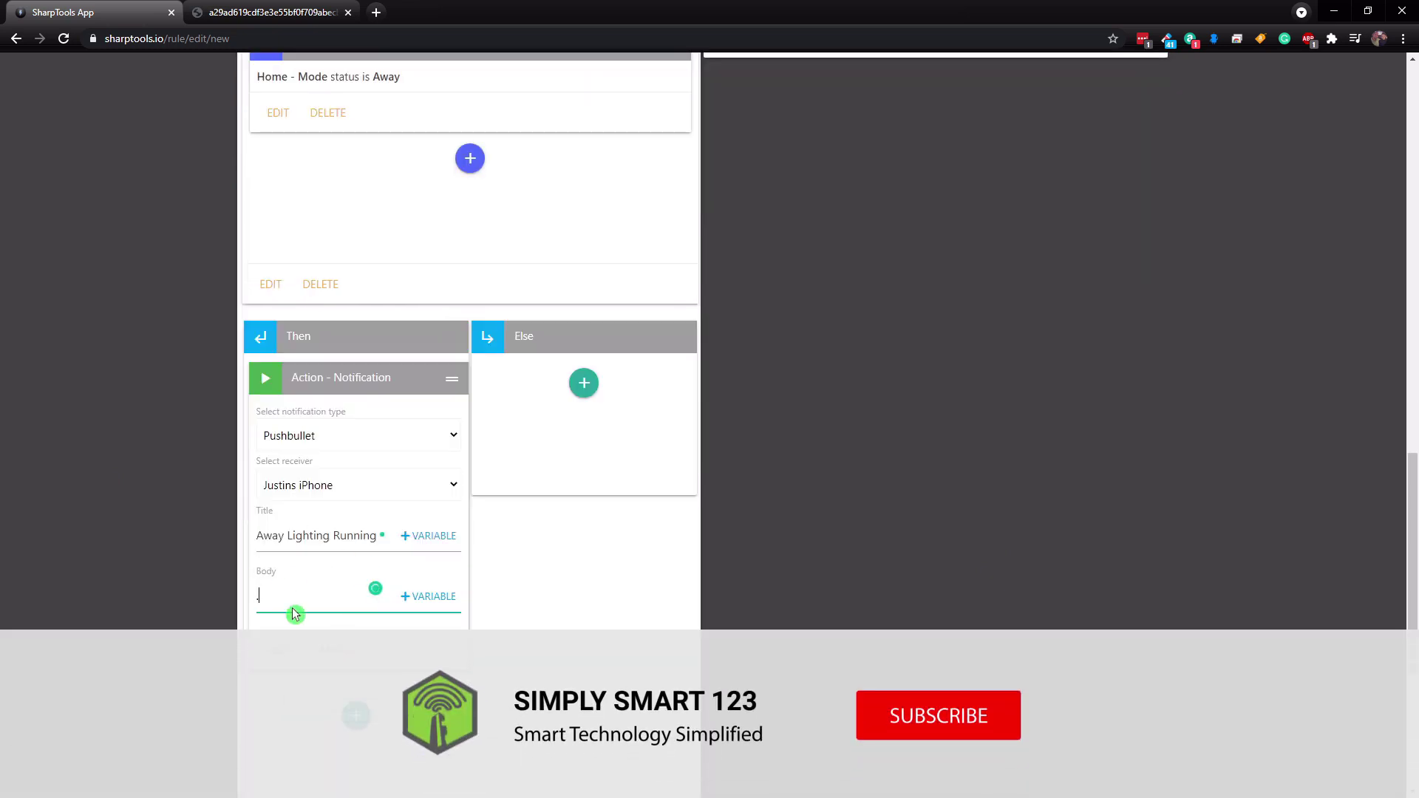
left_click(279, 650)
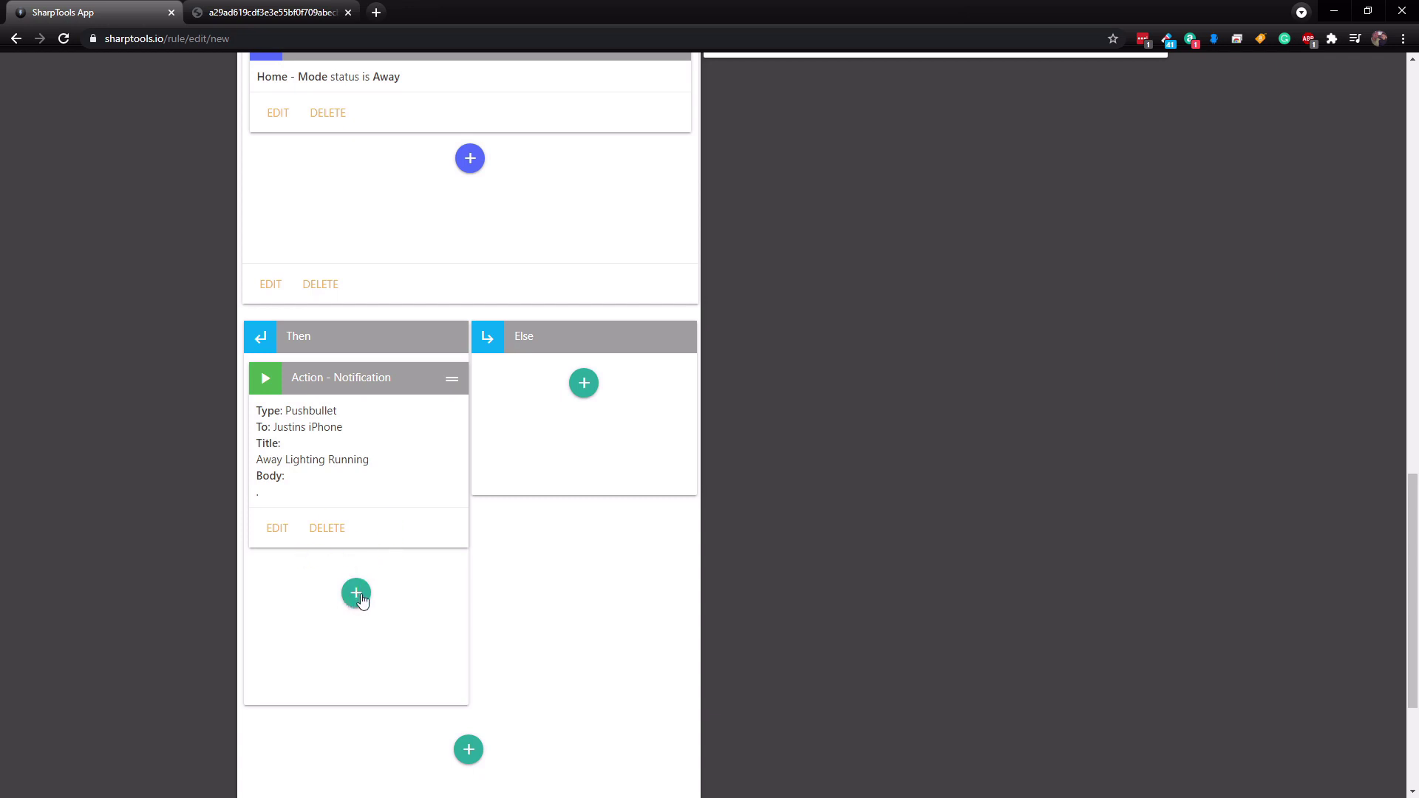
- Below the notification, add a device action that makes the Foyer Light execute the command on
scroll(359, 584, "down", 2)
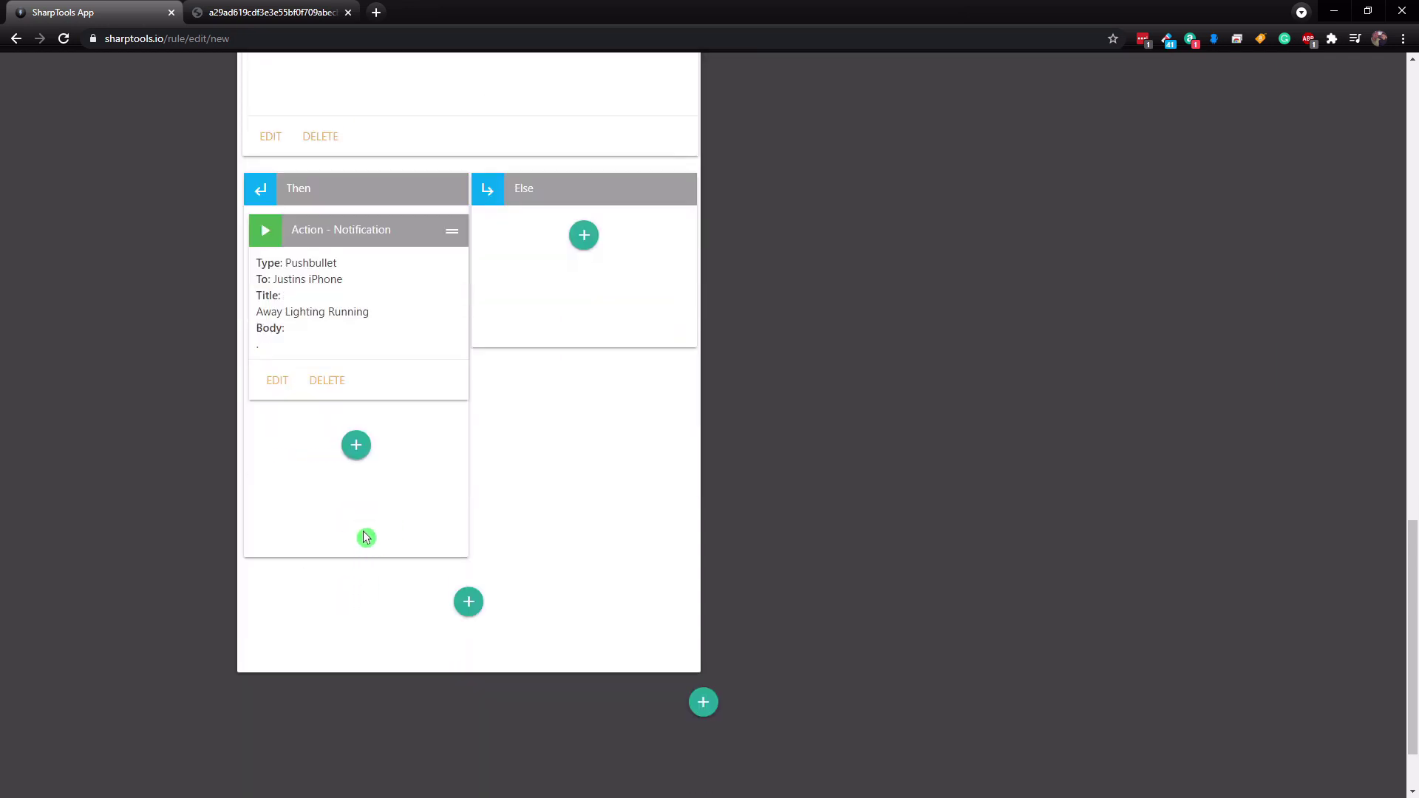
left_click(358, 451)
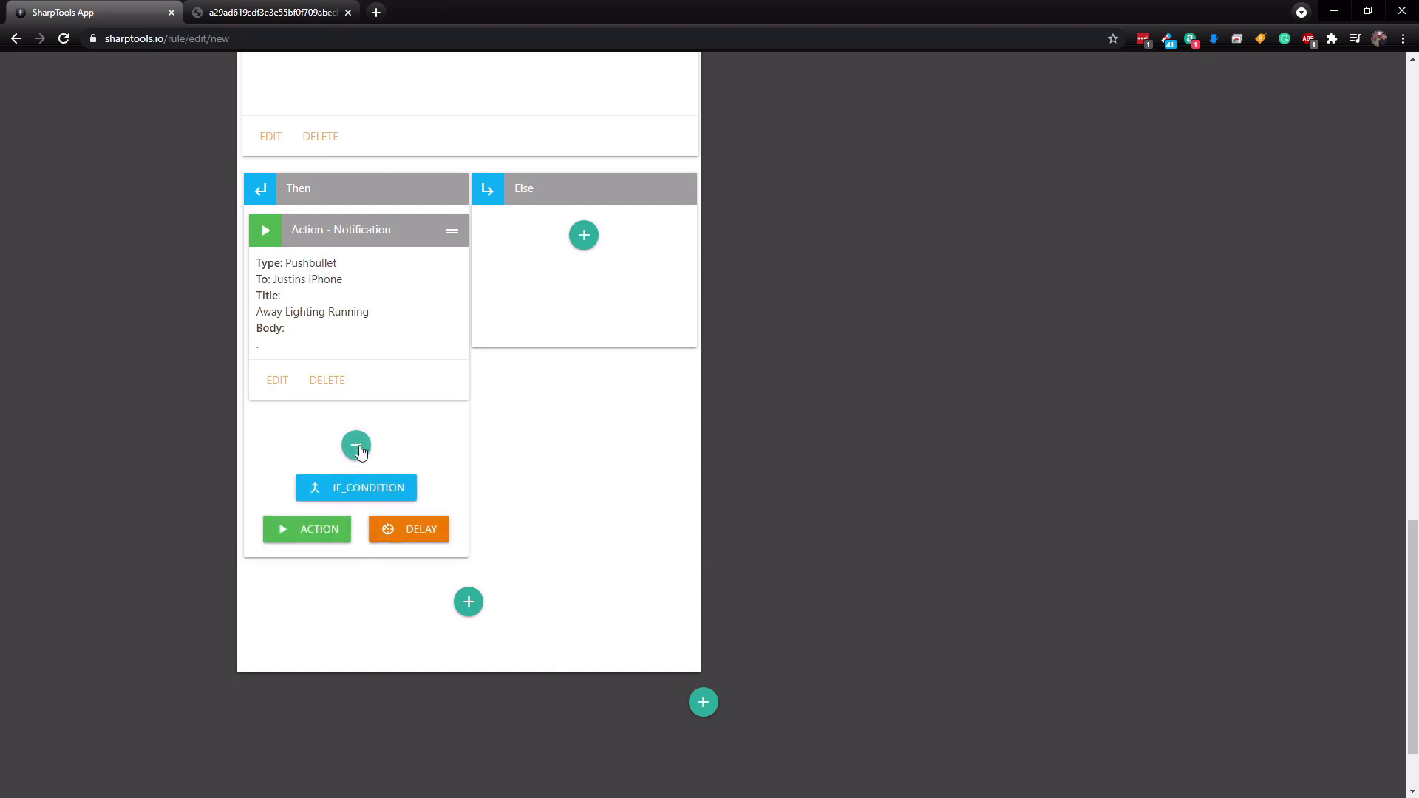
left_click(319, 537)
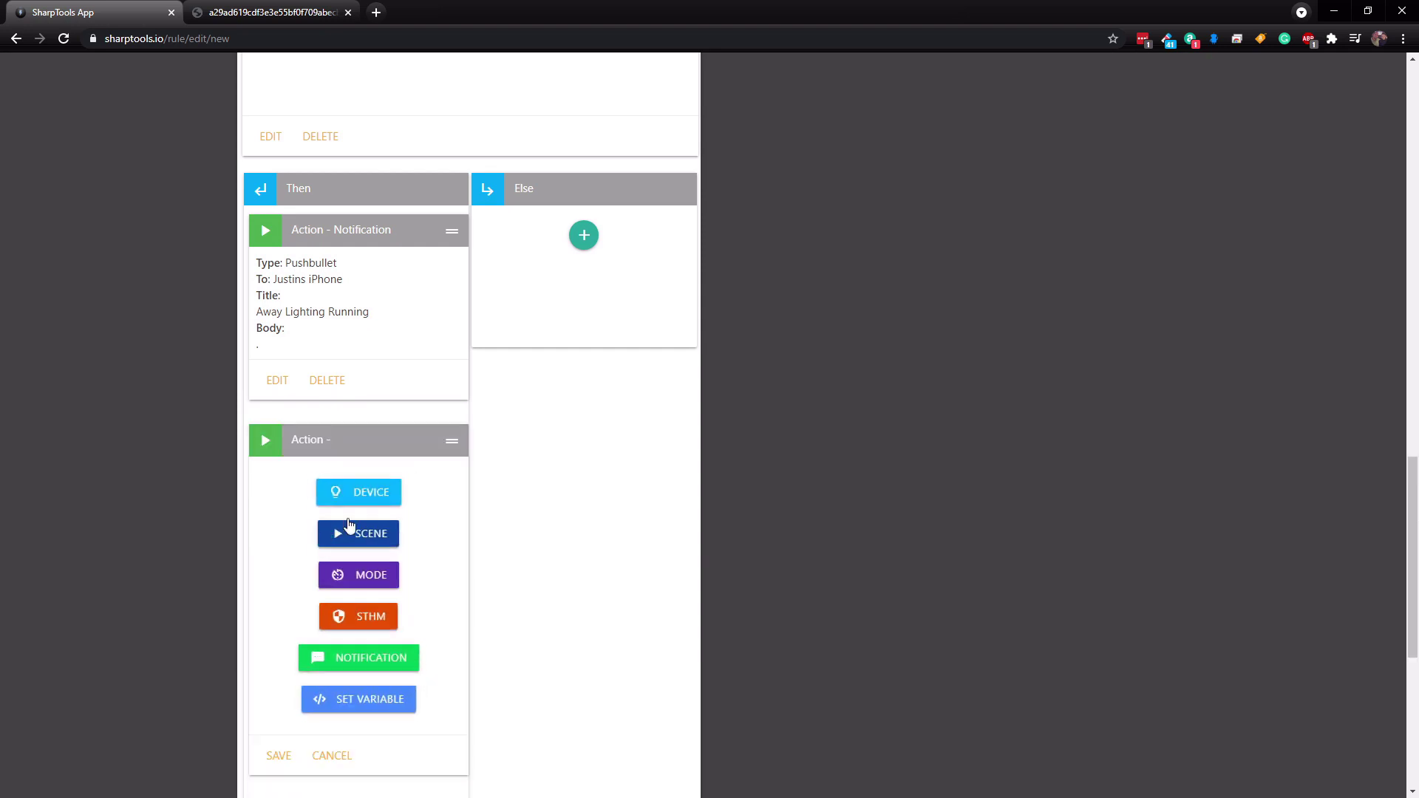
left_click(362, 497)
left_click(352, 516)
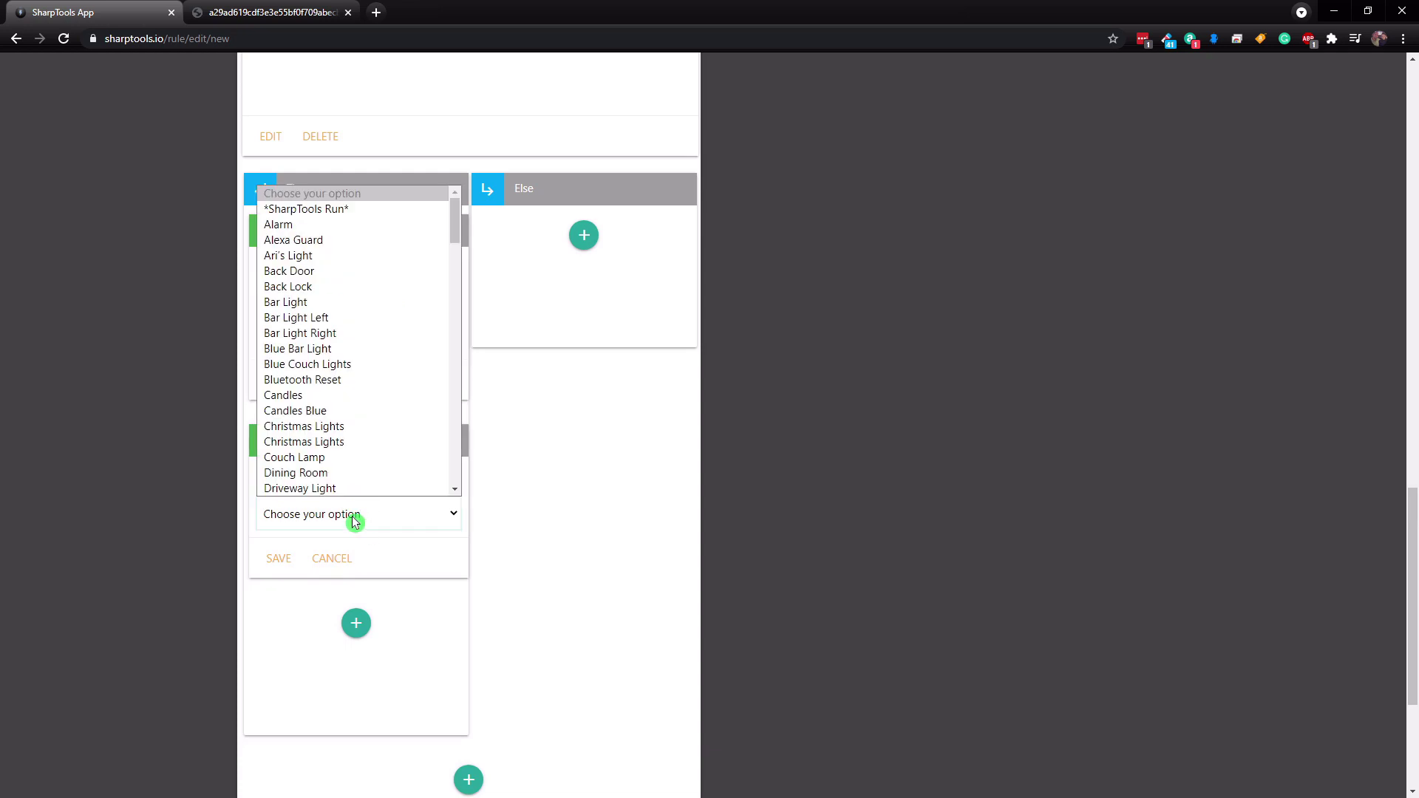
type("foy")
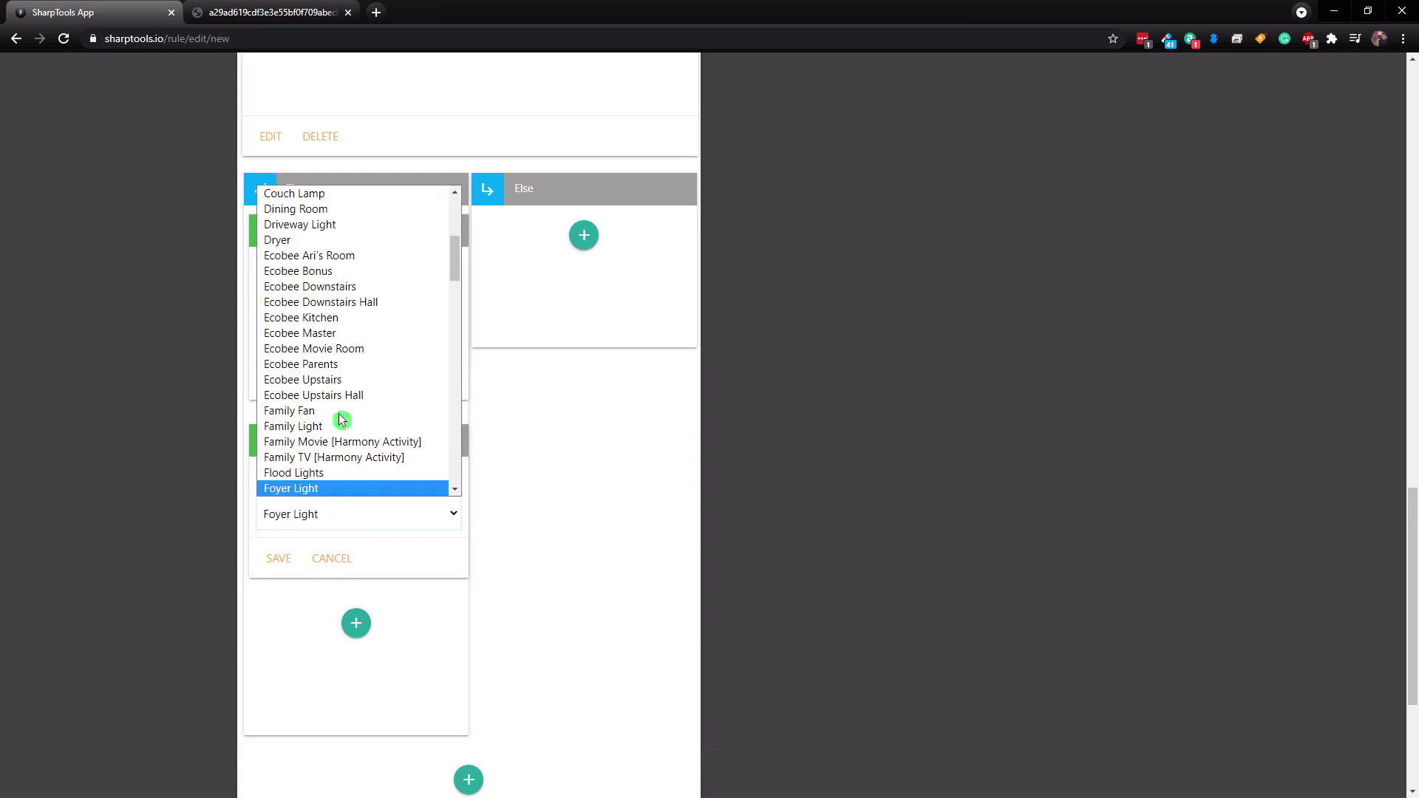
left_click(323, 488)
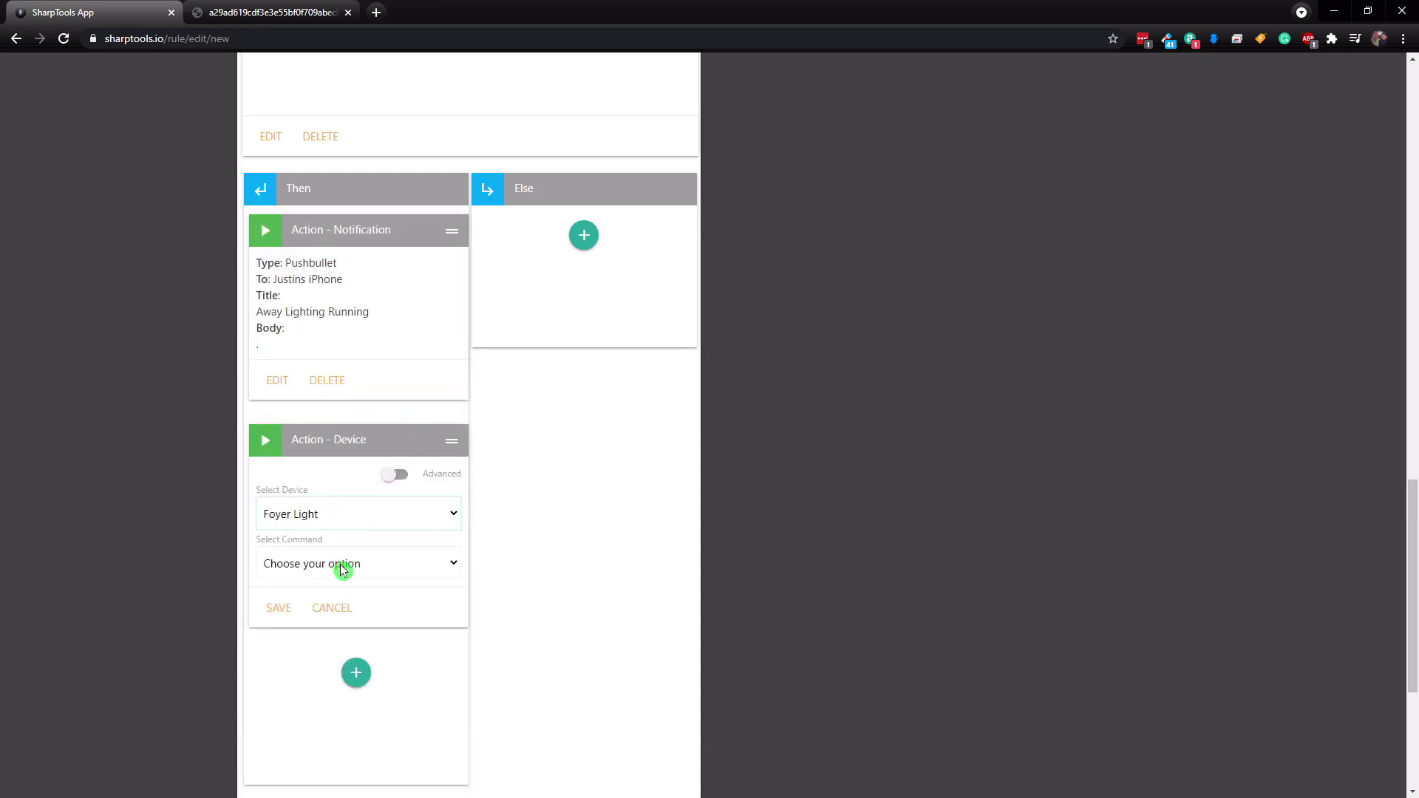
left_click(445, 565)
left_click(342, 625)
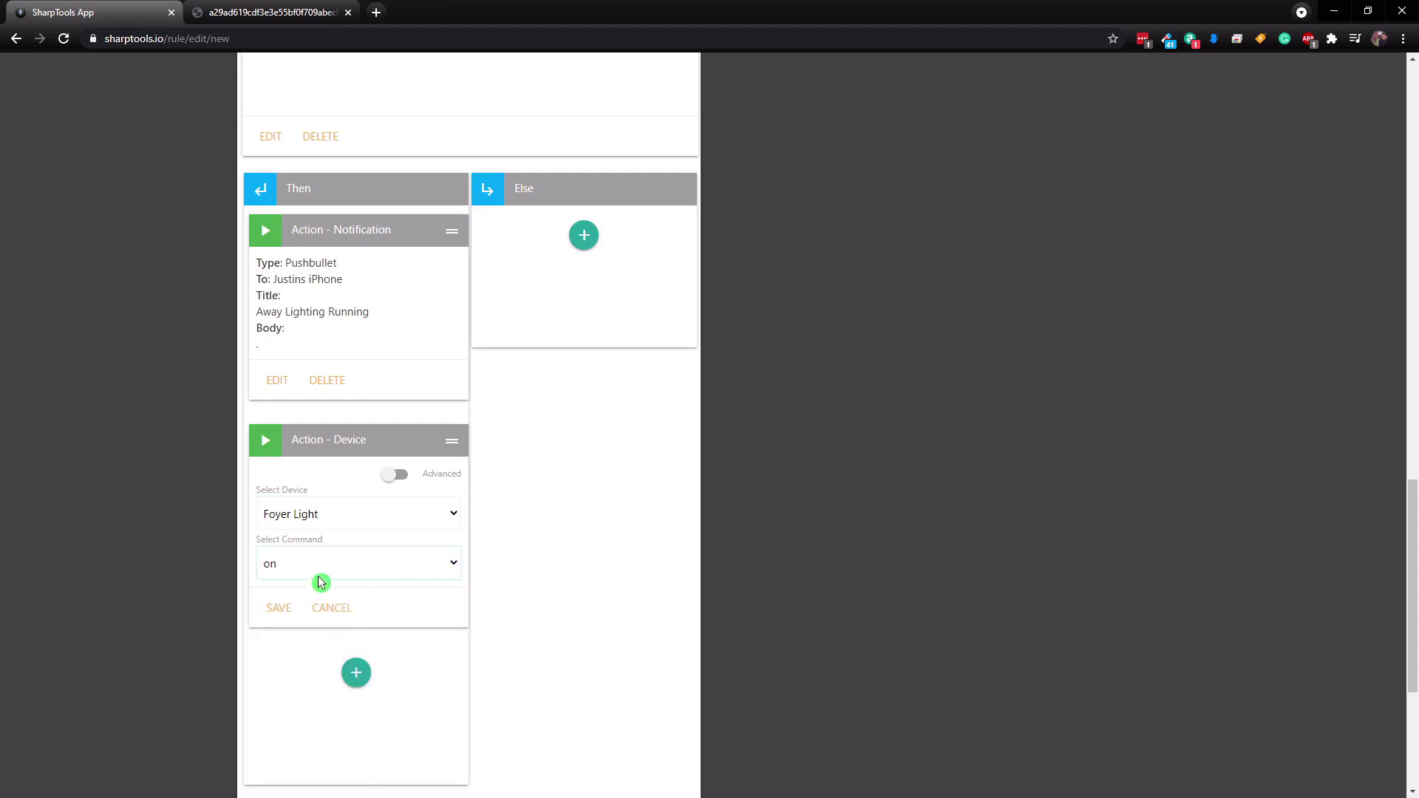
left_click(281, 610)
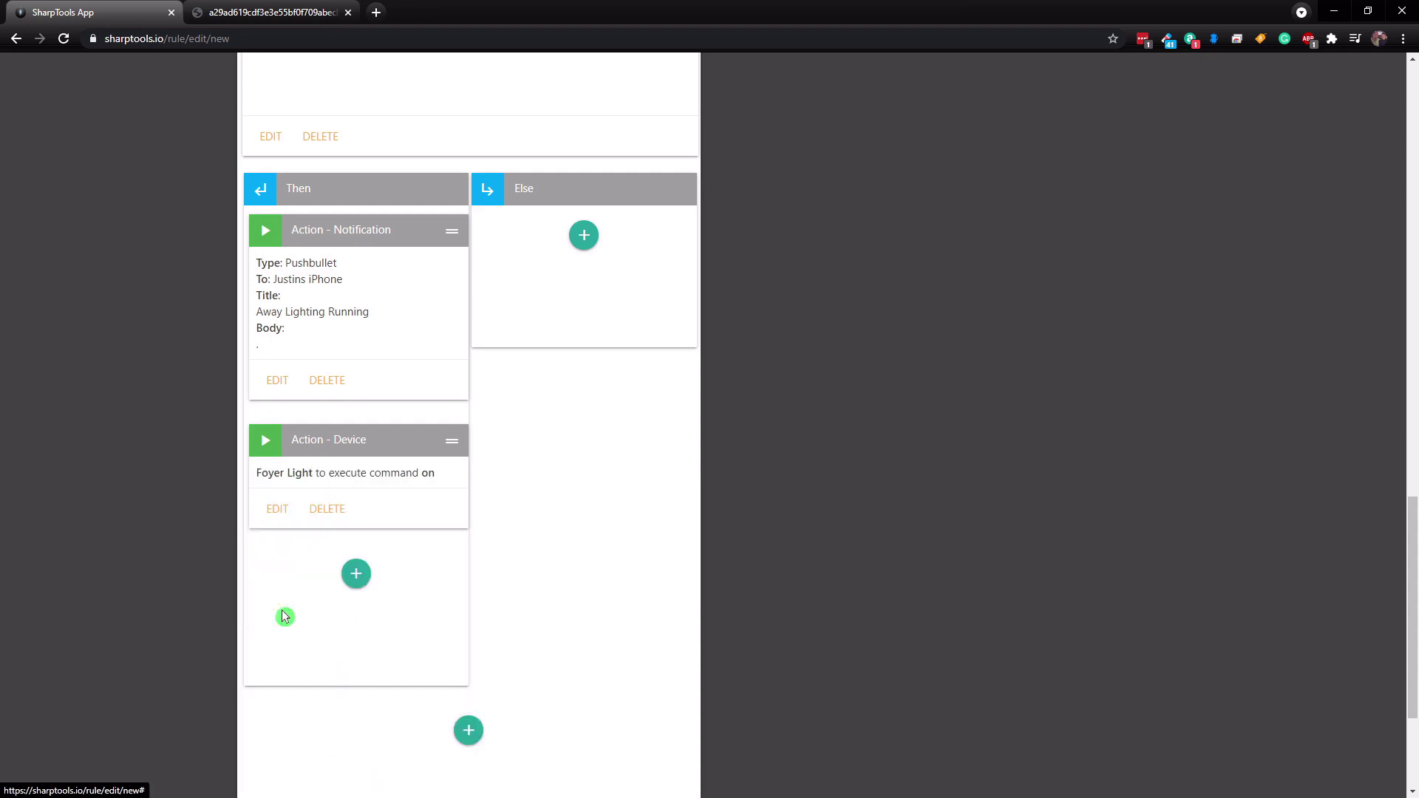
- Add a delay of 305 seconds after the Foyer Light action
left_click(358, 576)
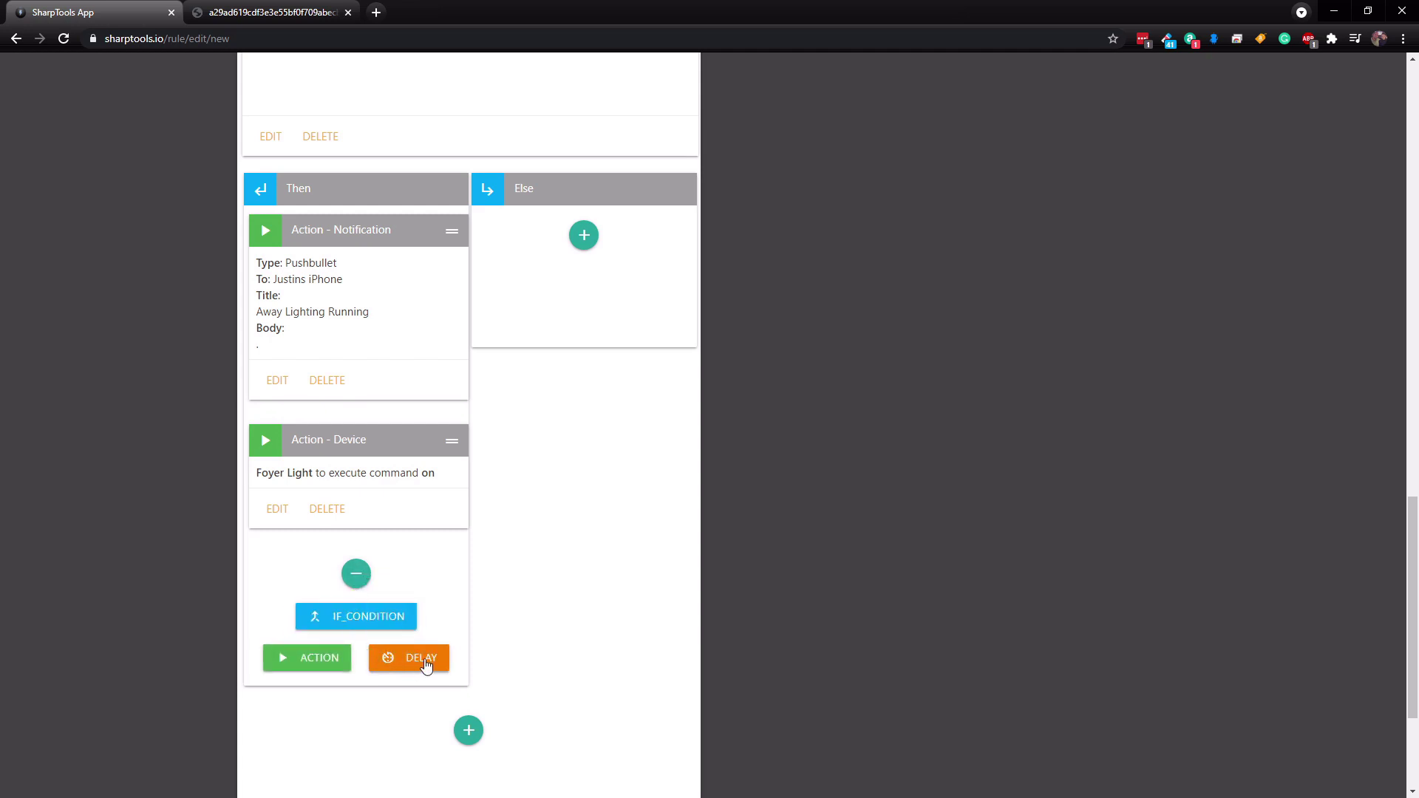
left_click(426, 664)
type("305")
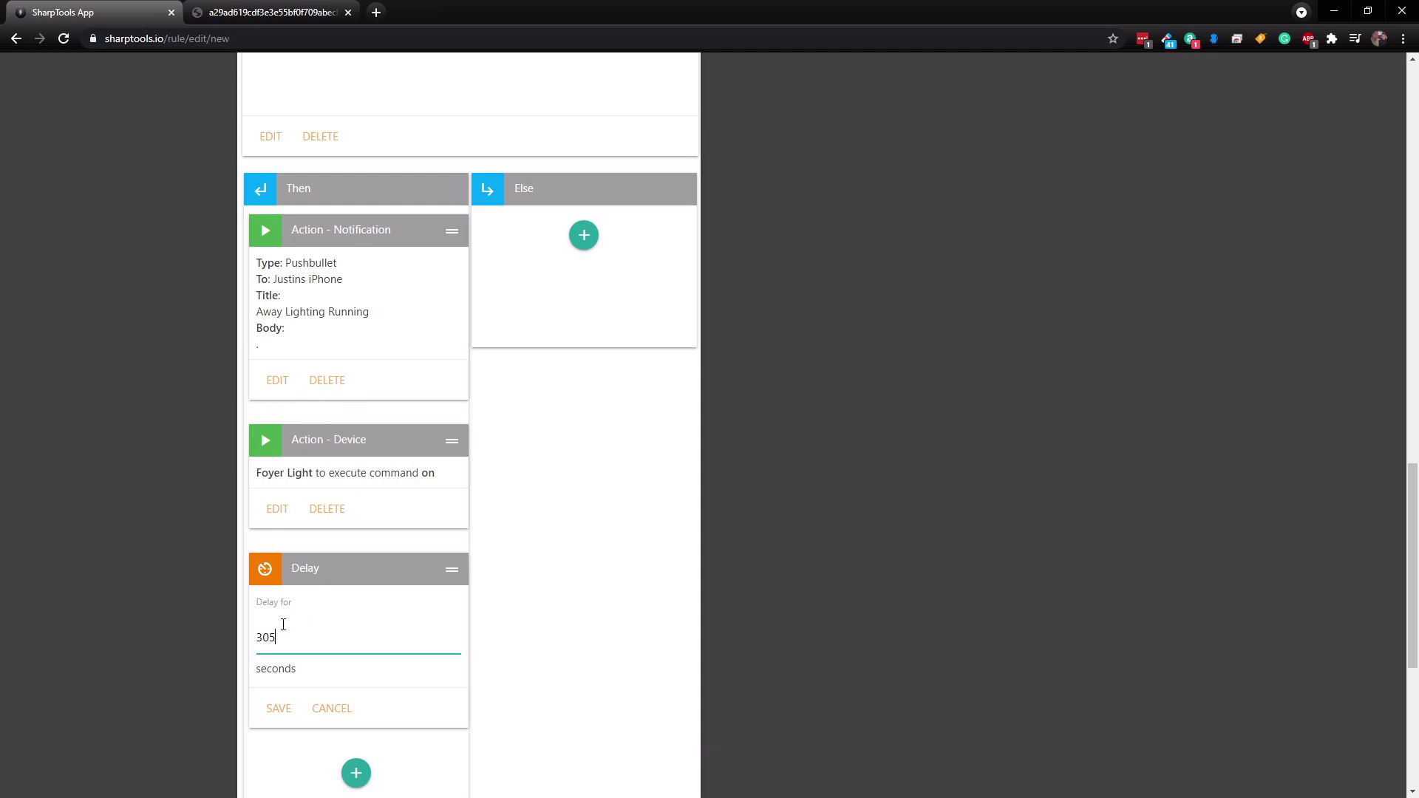
left_click(285, 711)
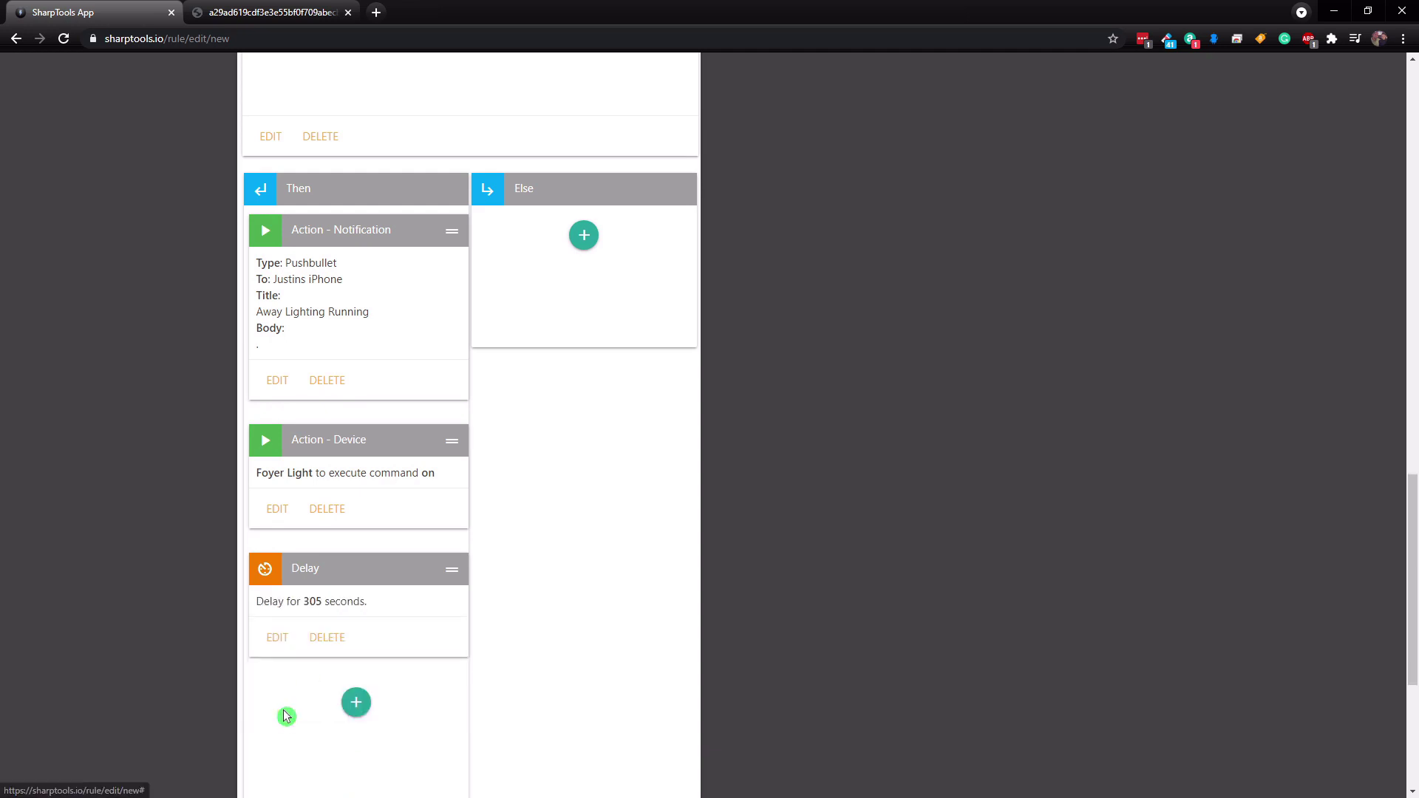
- Below the 305-second delay, add a device action that makes the Foyer Light execute the command off
scroll(373, 542, "down", 2)
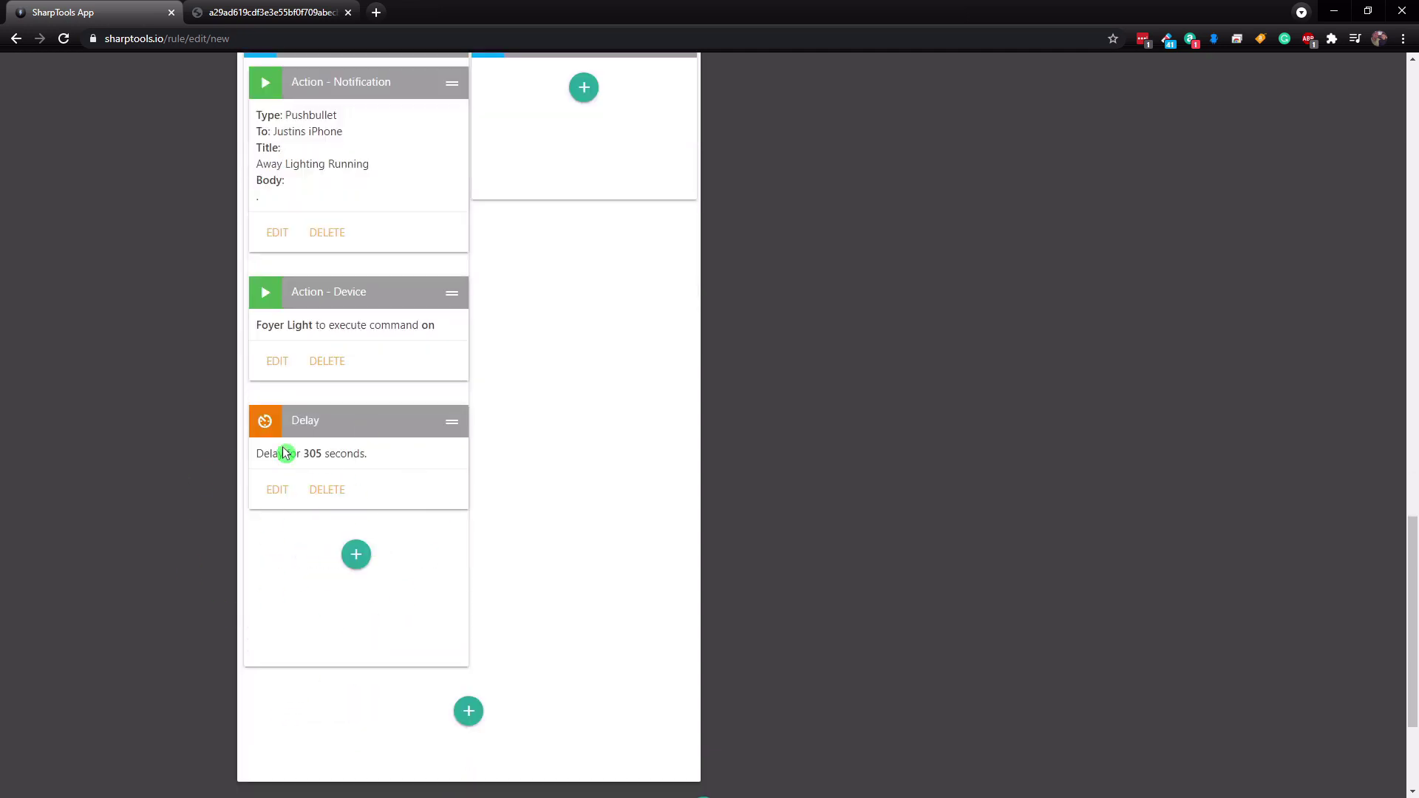
left_click(358, 558)
left_click(316, 643)
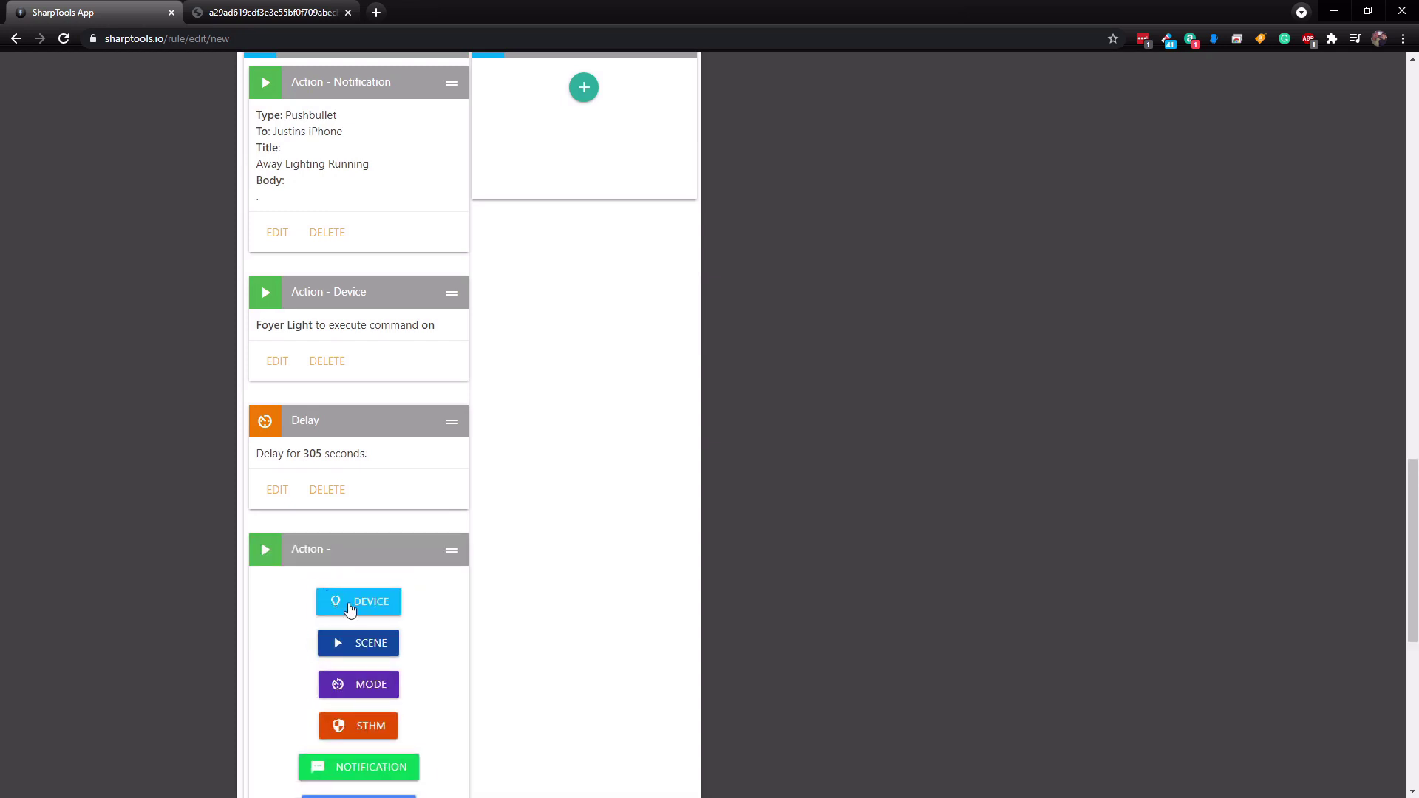
left_click(365, 603)
left_click(342, 630)
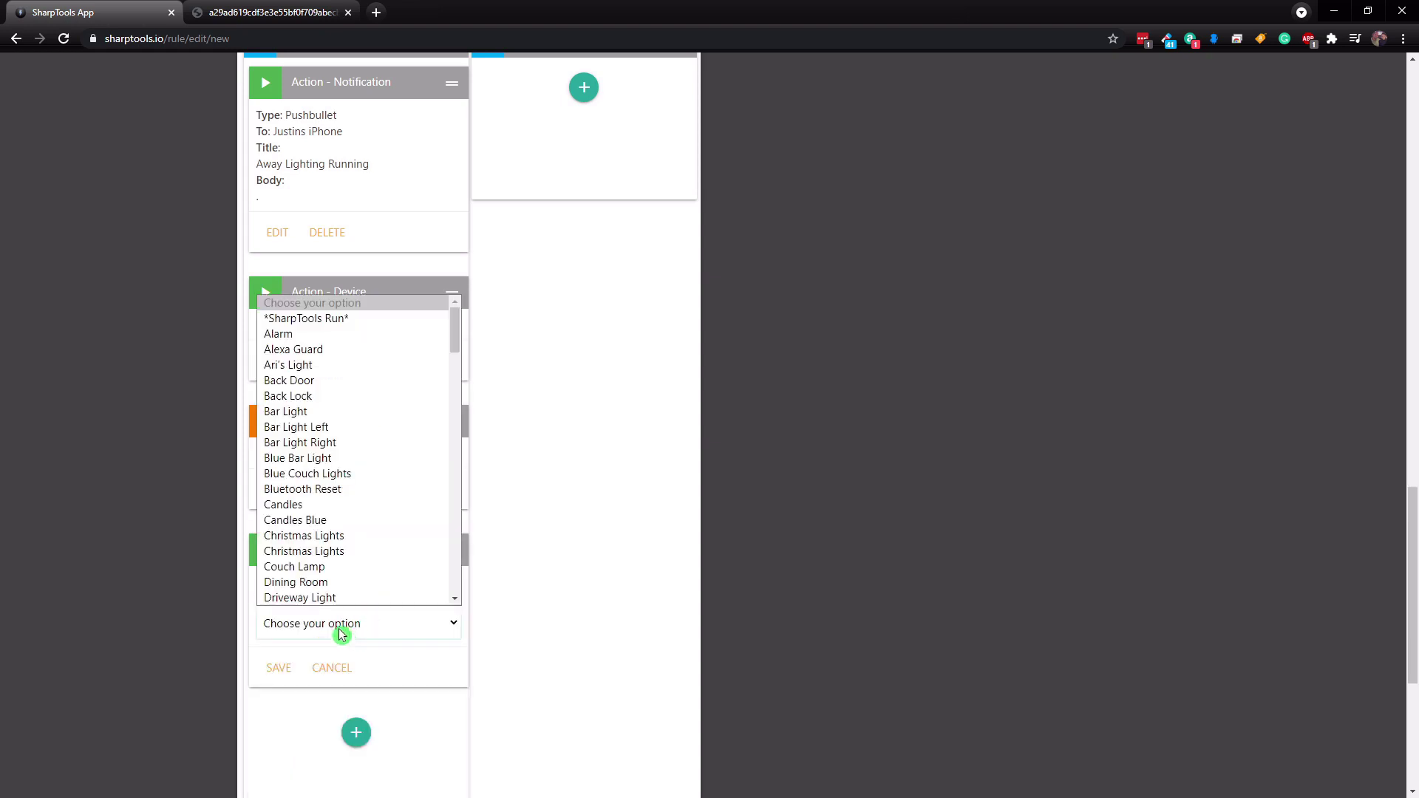
type("fo")
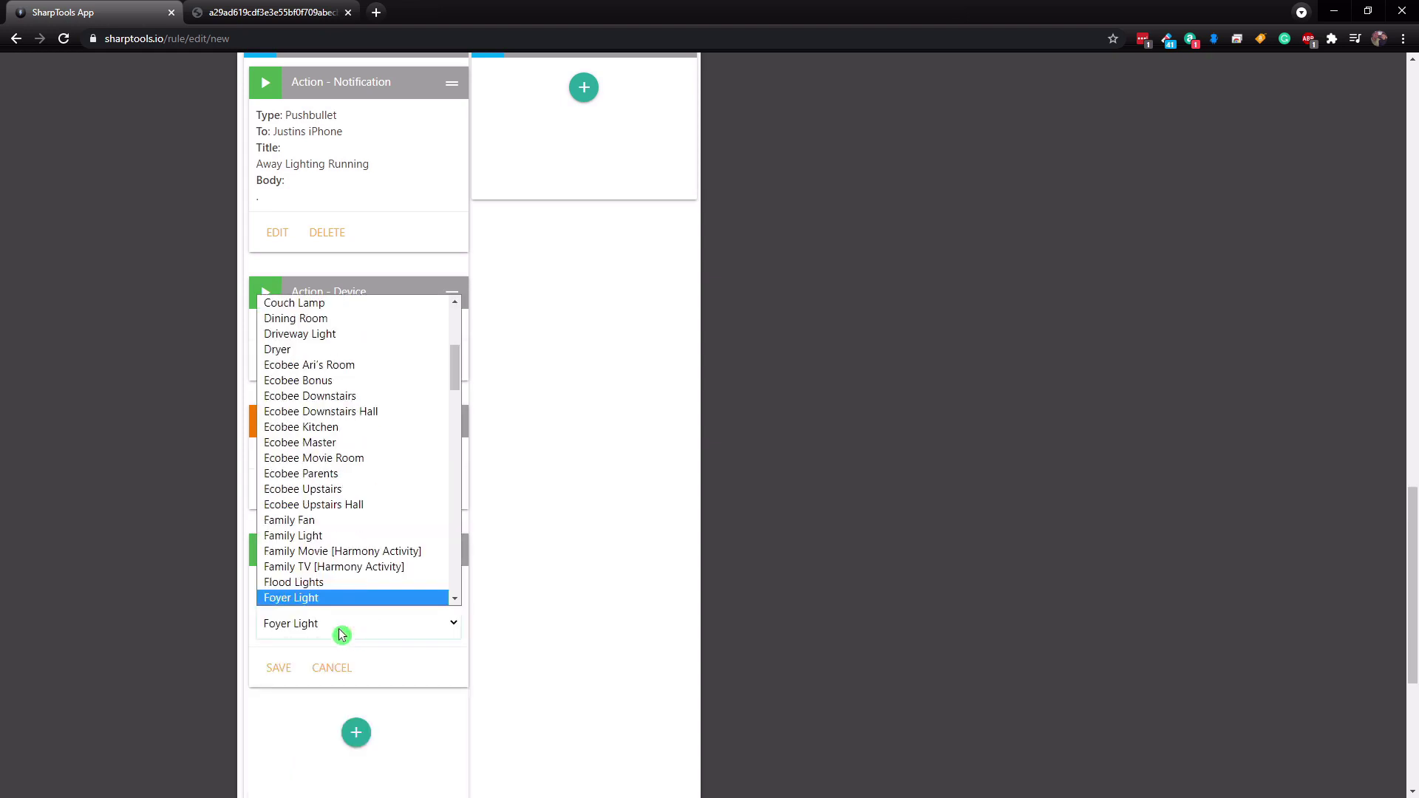
left_click(339, 598)
left_click(314, 674)
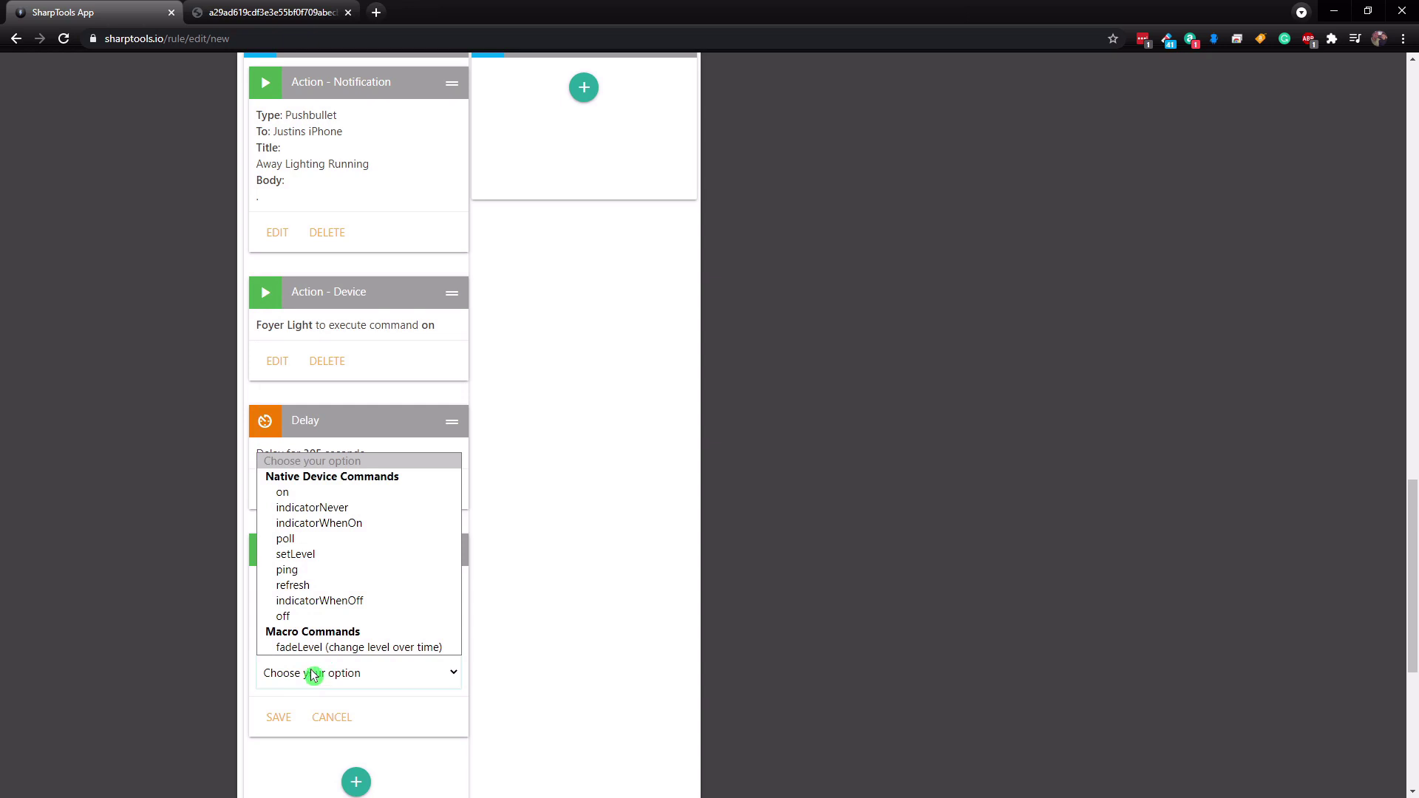
left_click(283, 616)
left_click(279, 714)
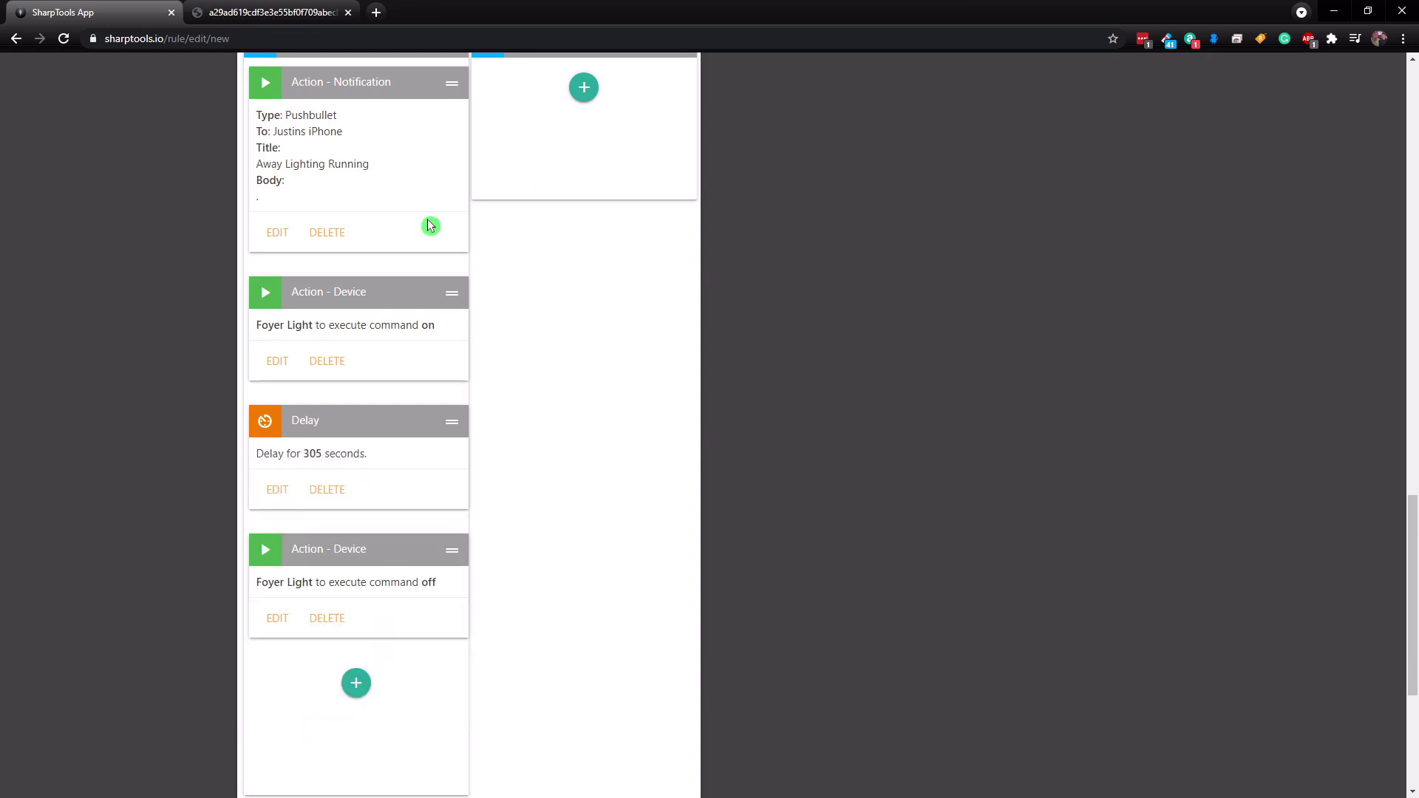
- Review the nested Away condition and its Then sequence of notification, Foyer Light actions and delay
scroll(370, 386, "up", 5)
scroll(375, 412, "down", 2)
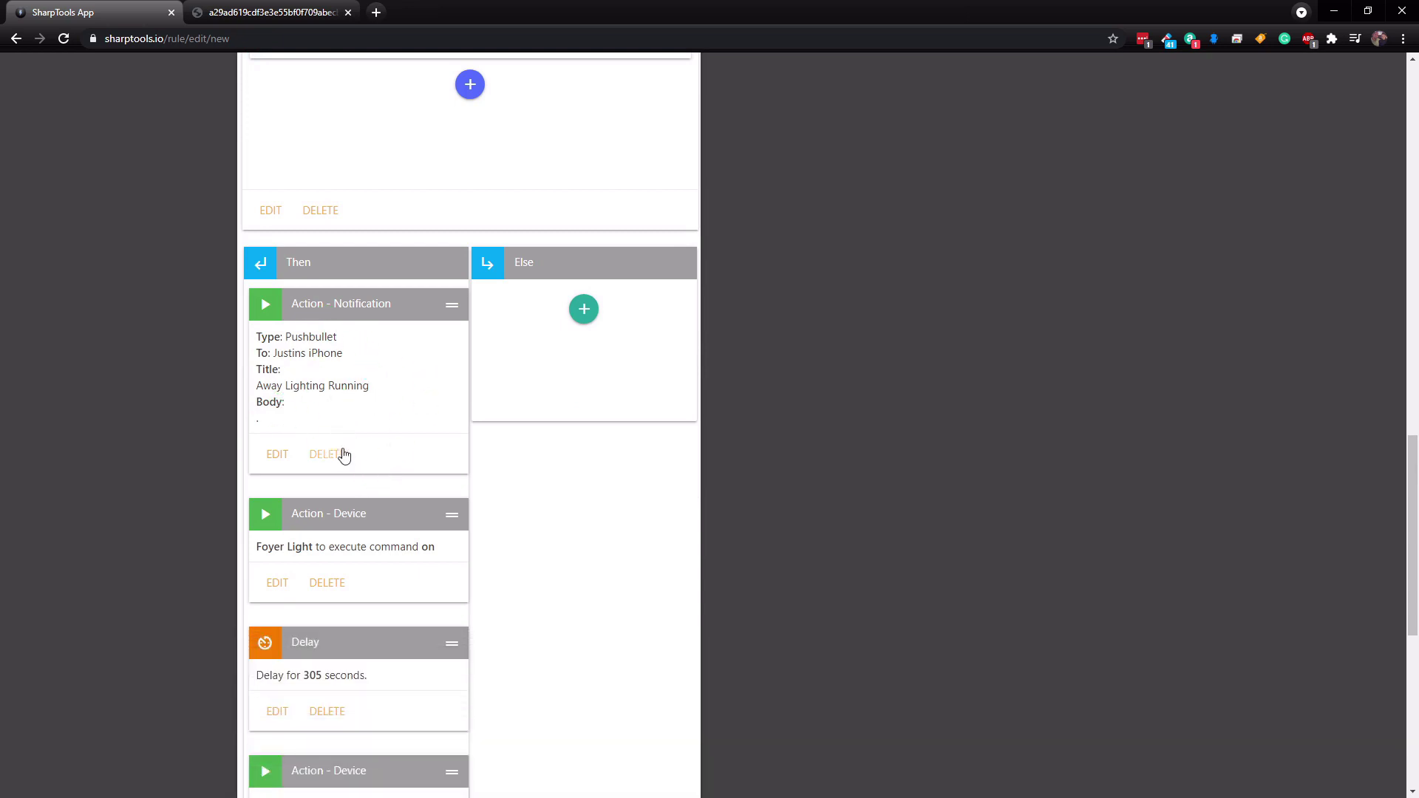
left_click(372, 431)
scroll(372, 431, "down", 1)
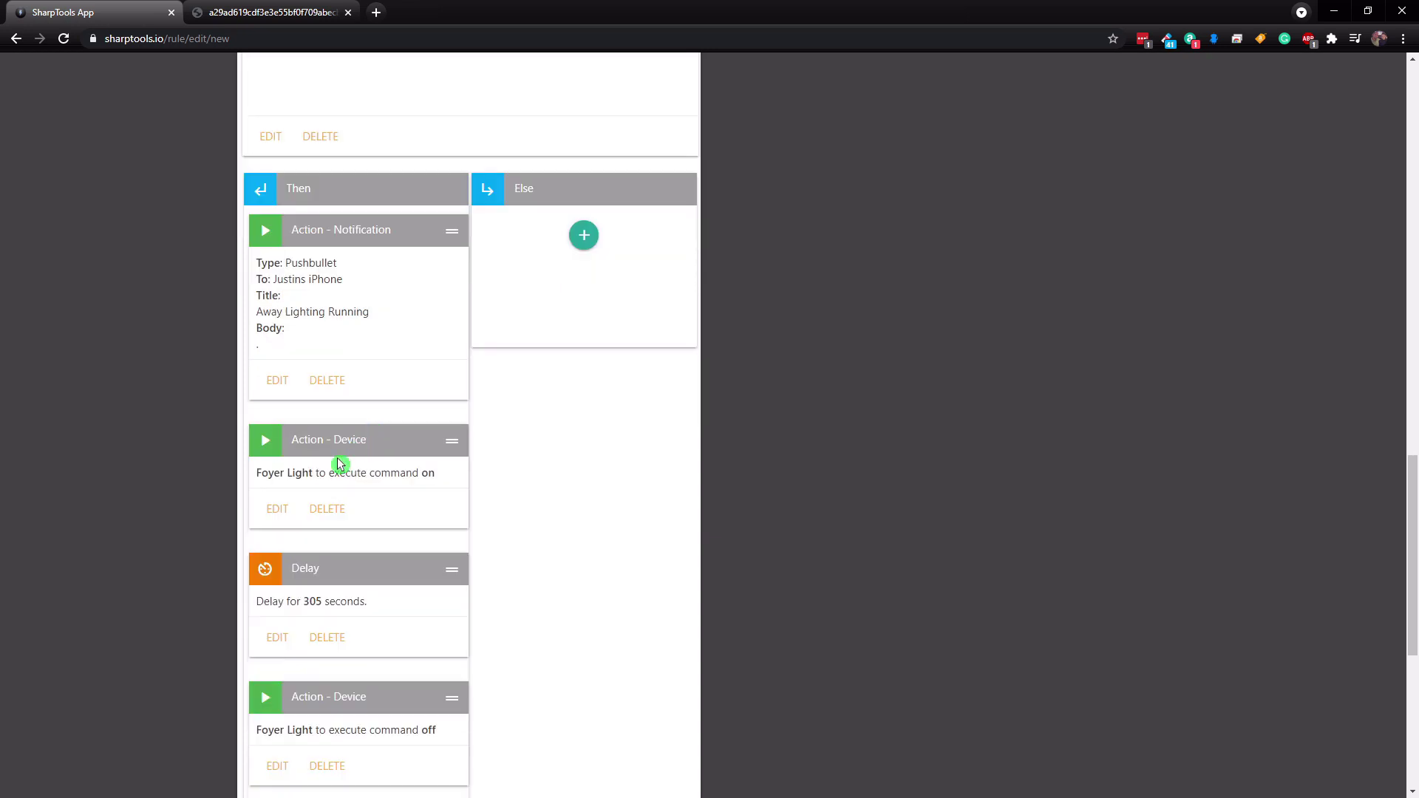
scroll(347, 517, "down", 1)
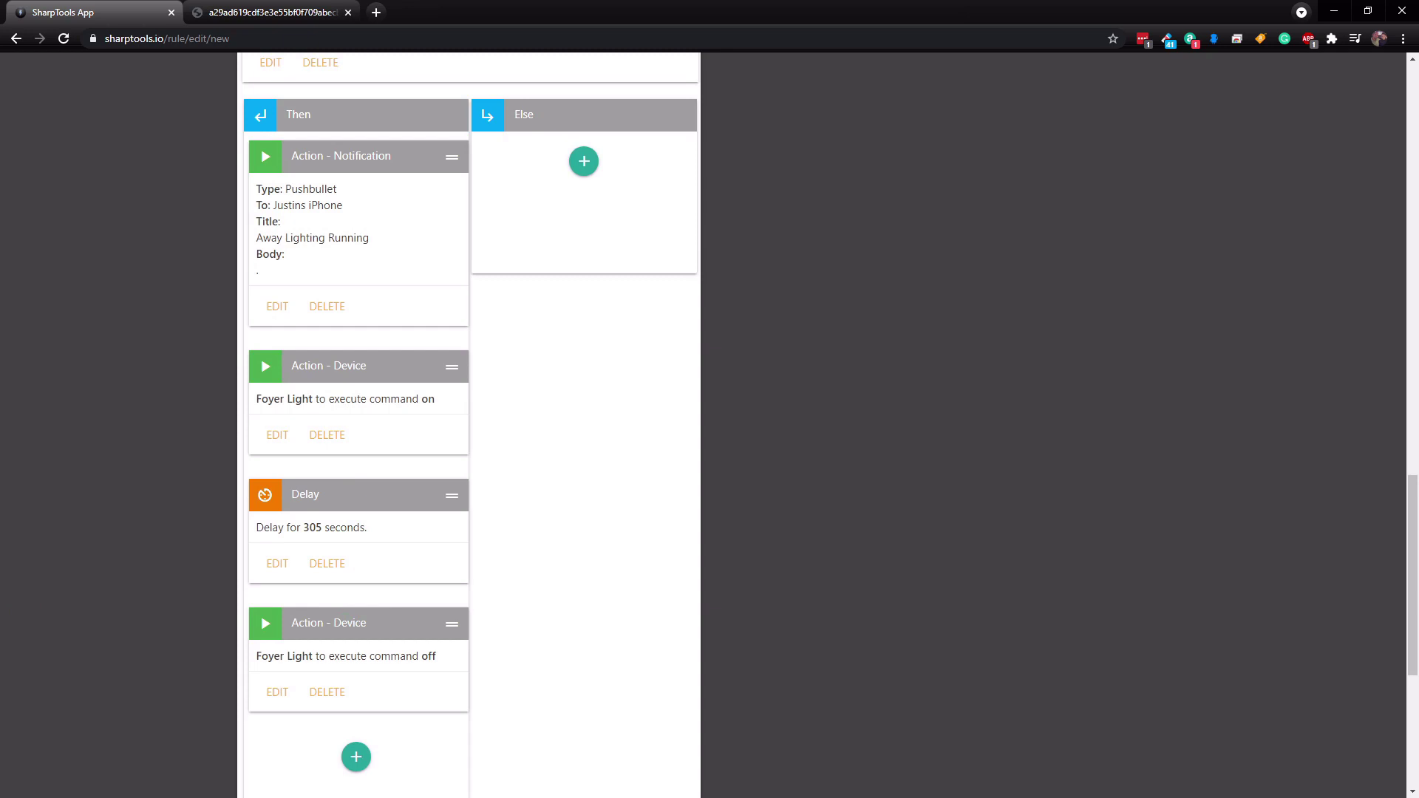
scroll(519, 384, "up", 2)
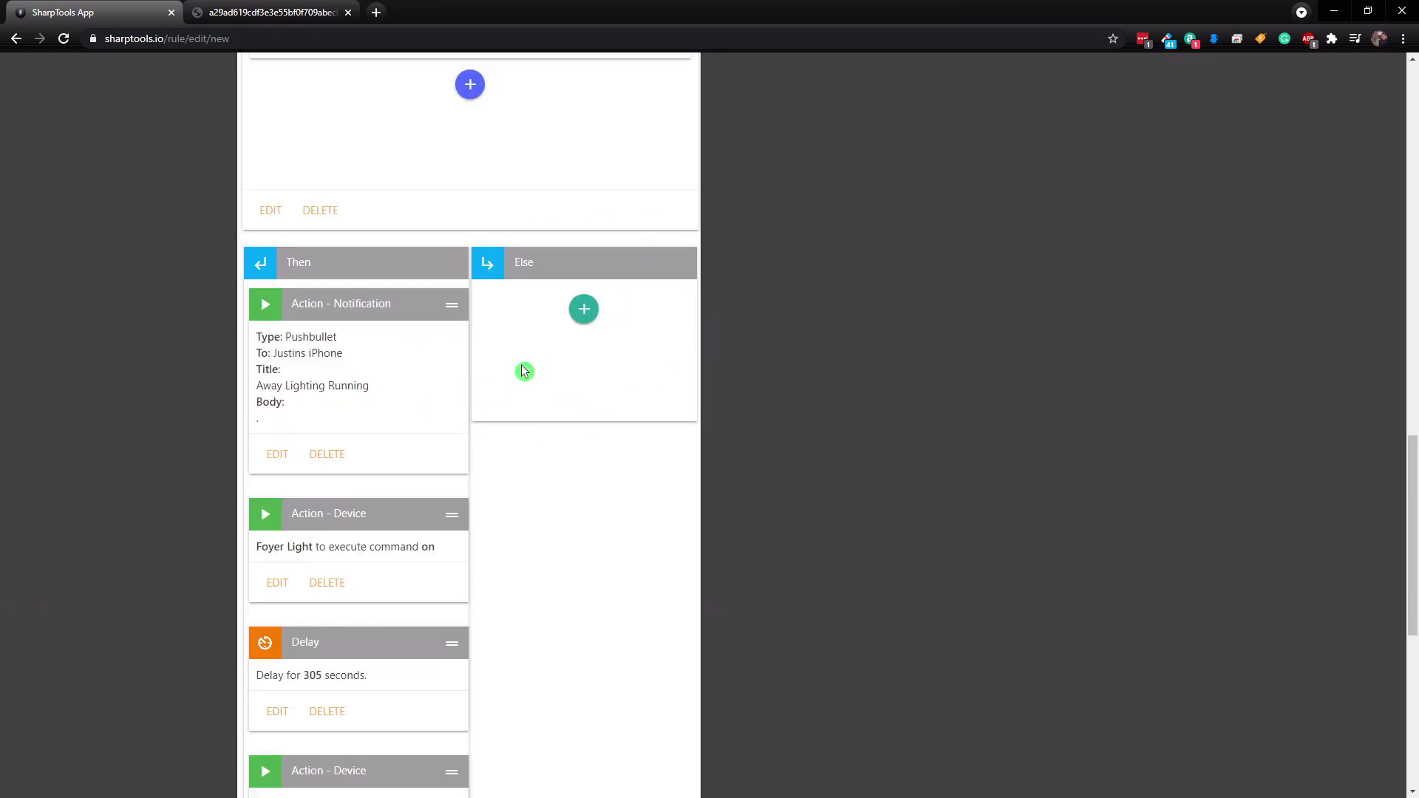
scroll(387, 397, "up", 5)
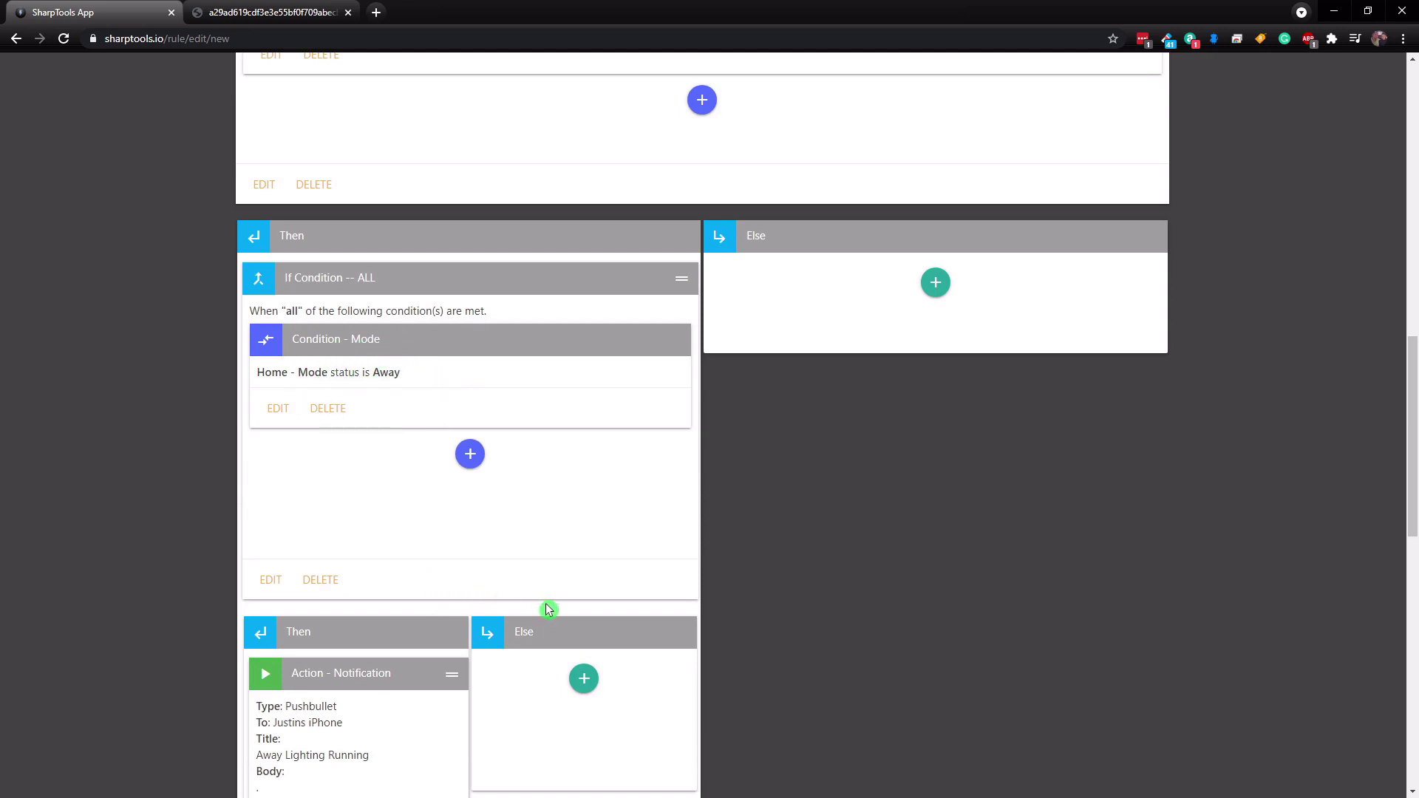
- Below the first nested condition block, add a second If condition that requires the mode to be Away
scroll(581, 576, "down", 2)
scroll(584, 574, "down", 10)
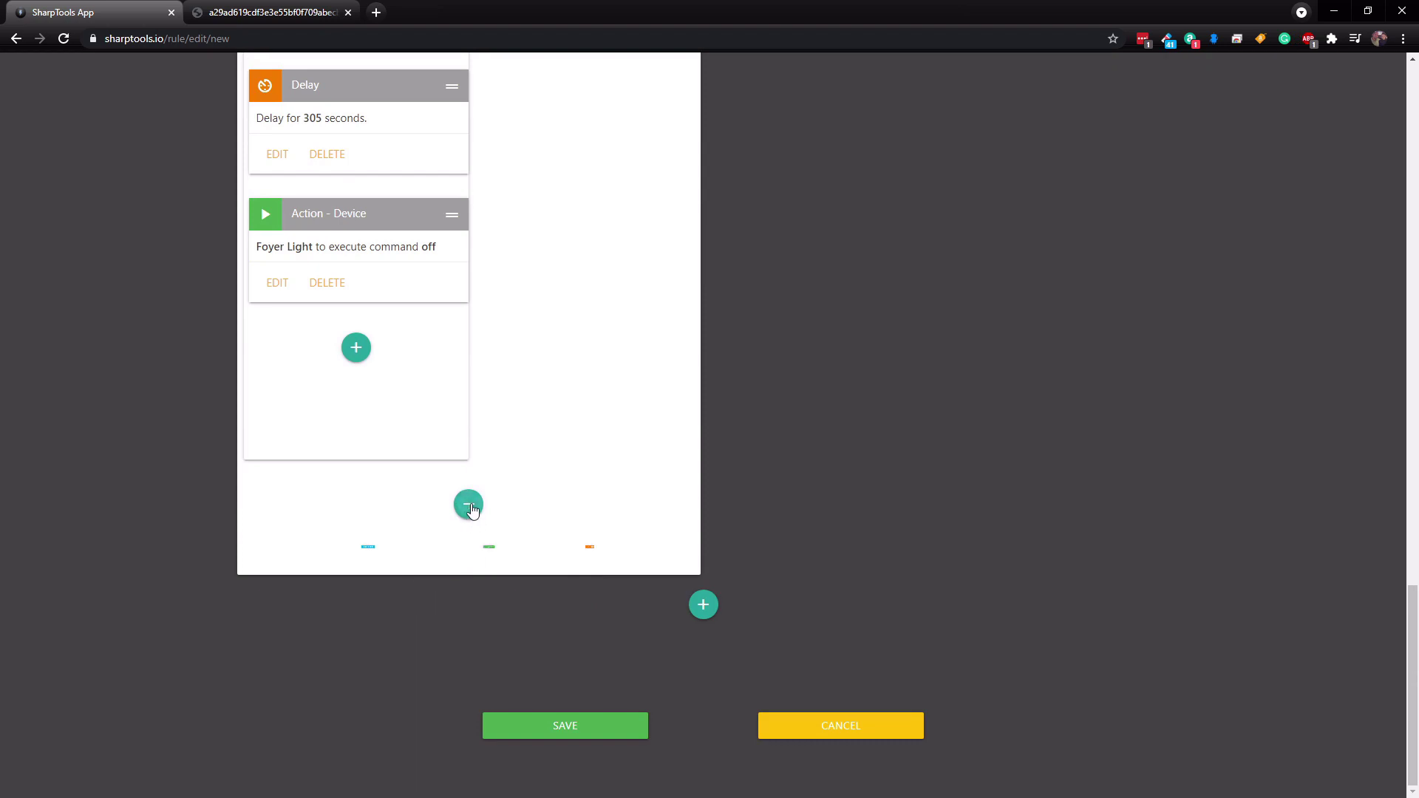
left_click(366, 548)
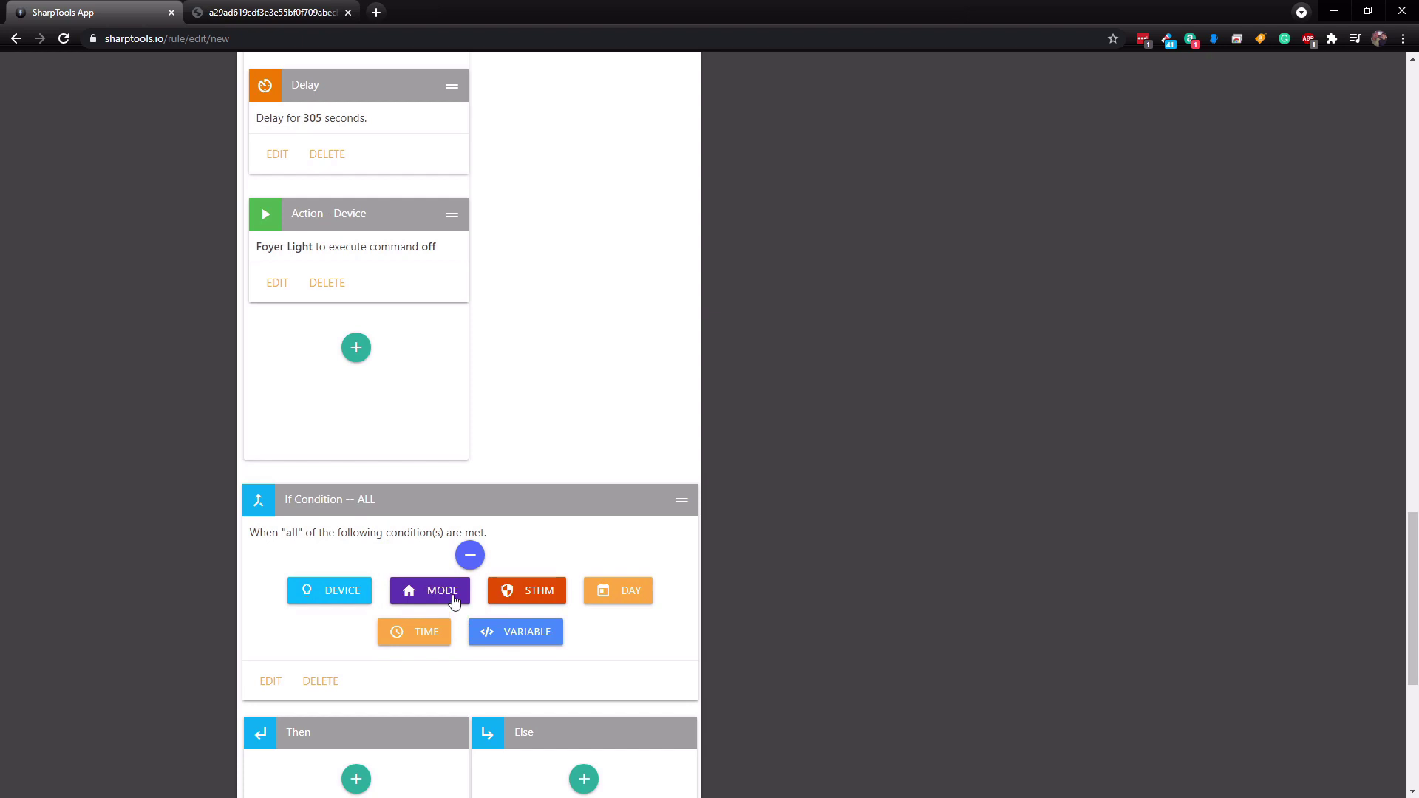
left_click(454, 601)
left_click(318, 625)
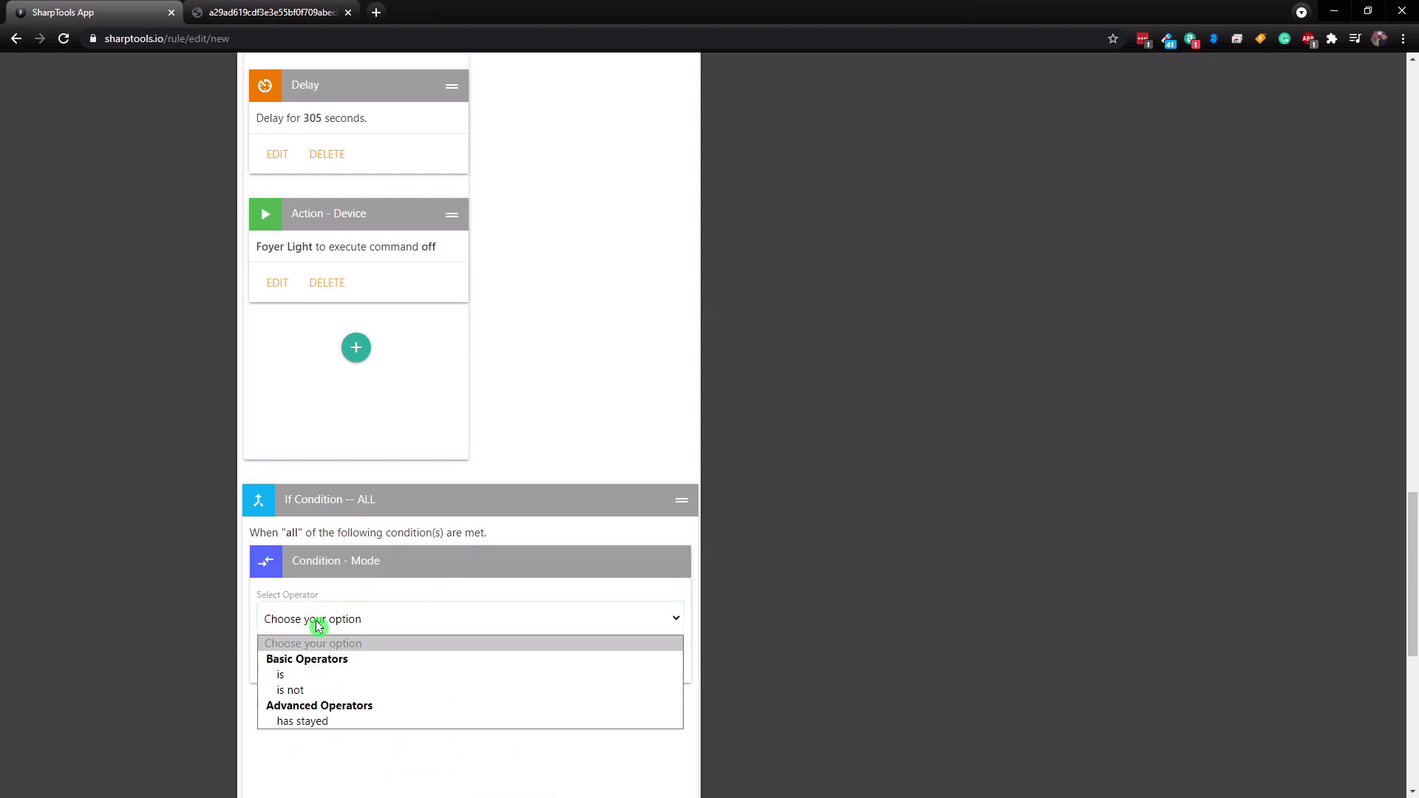
left_click(312, 673)
left_click(467, 660)
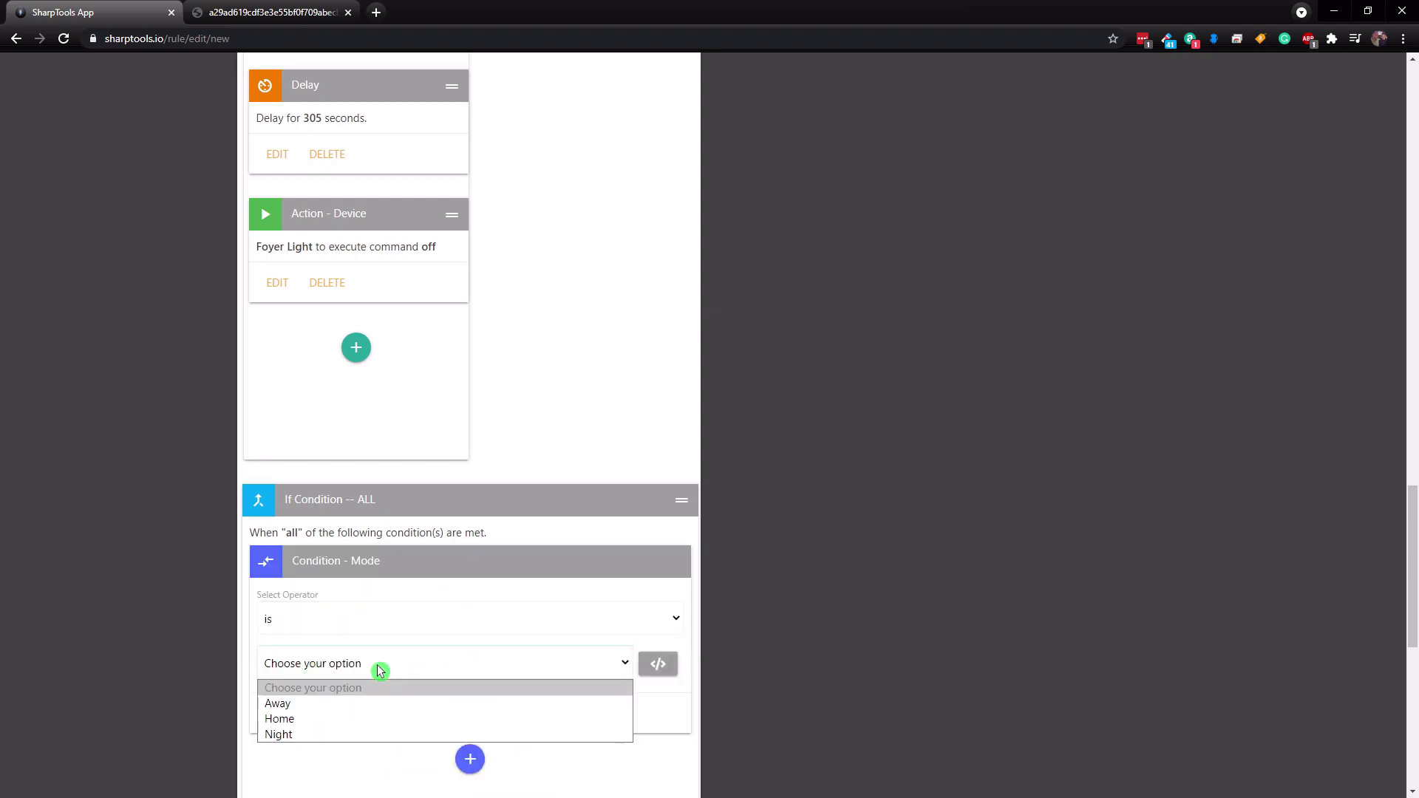
left_click(296, 702)
left_click(289, 721)
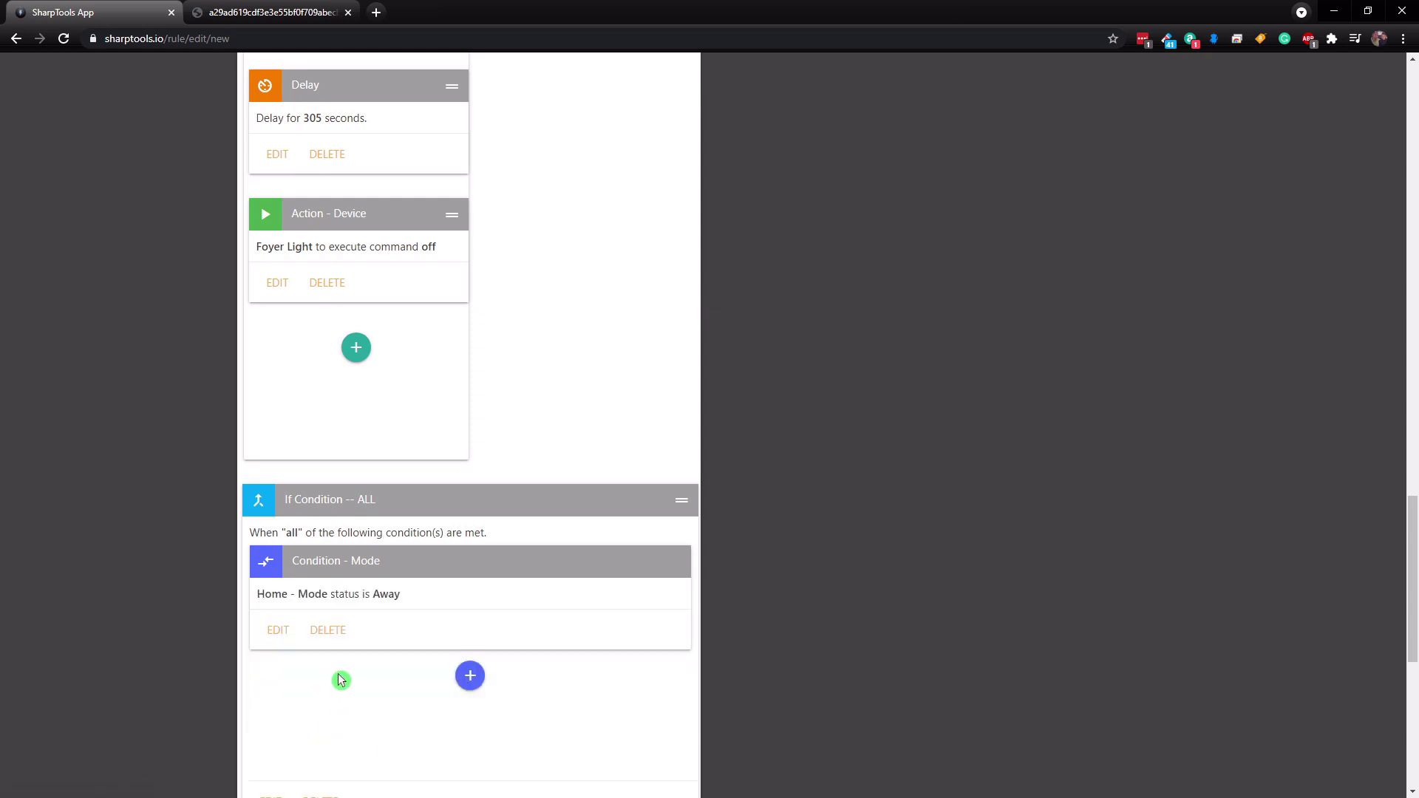
- In the second nested condition's Then branch, add a device action that makes Dining Room execute the command on
scroll(396, 579, "down", 5)
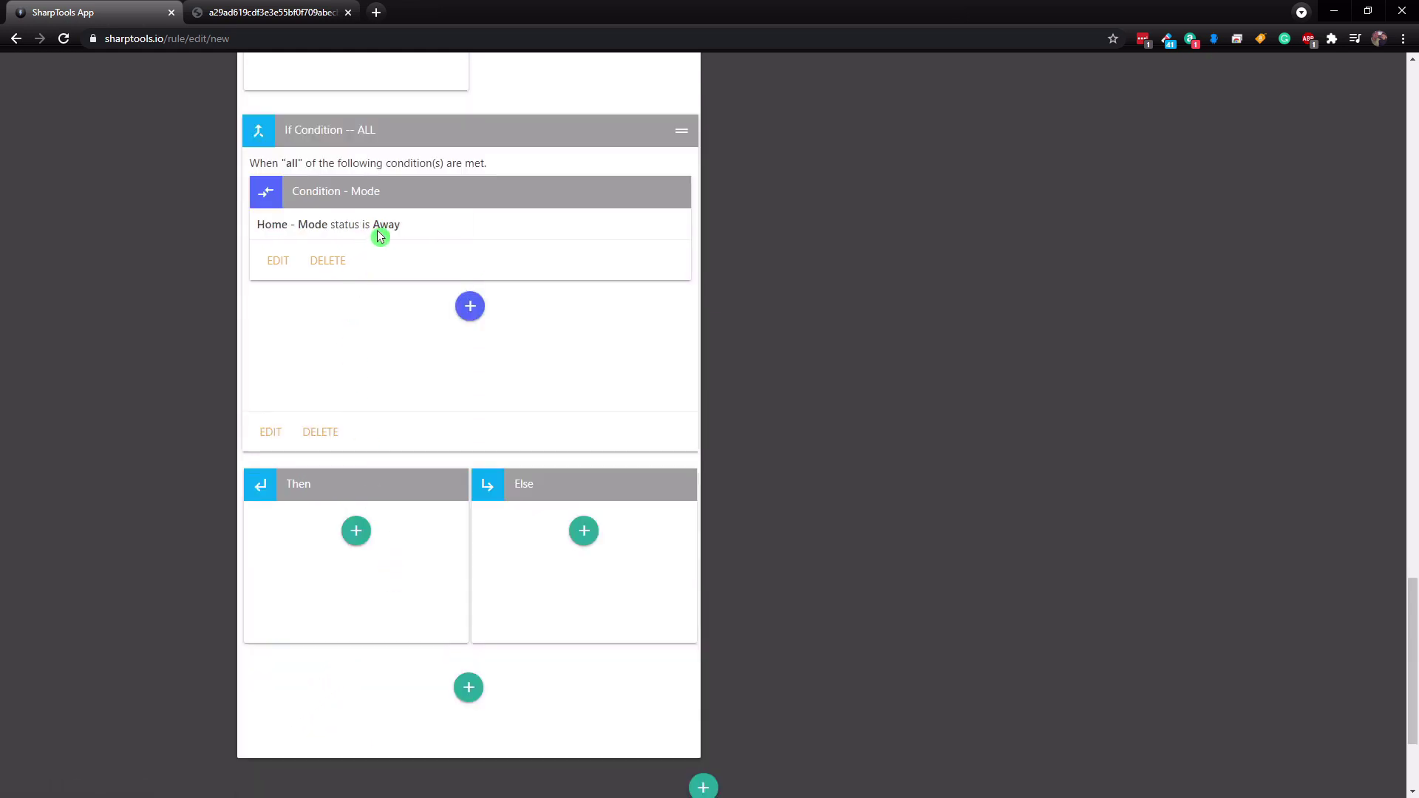
scroll(360, 309, "down", 1)
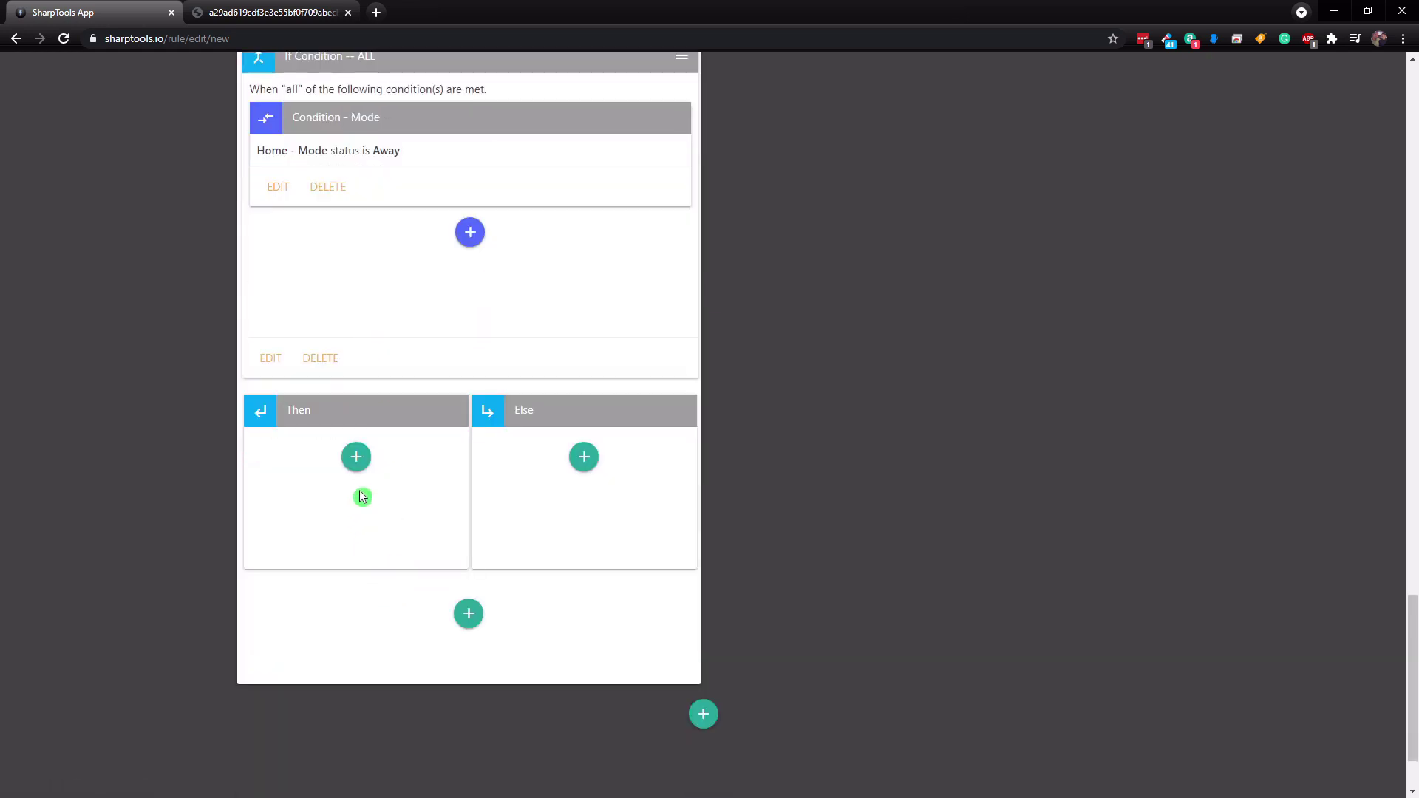
left_click(357, 457)
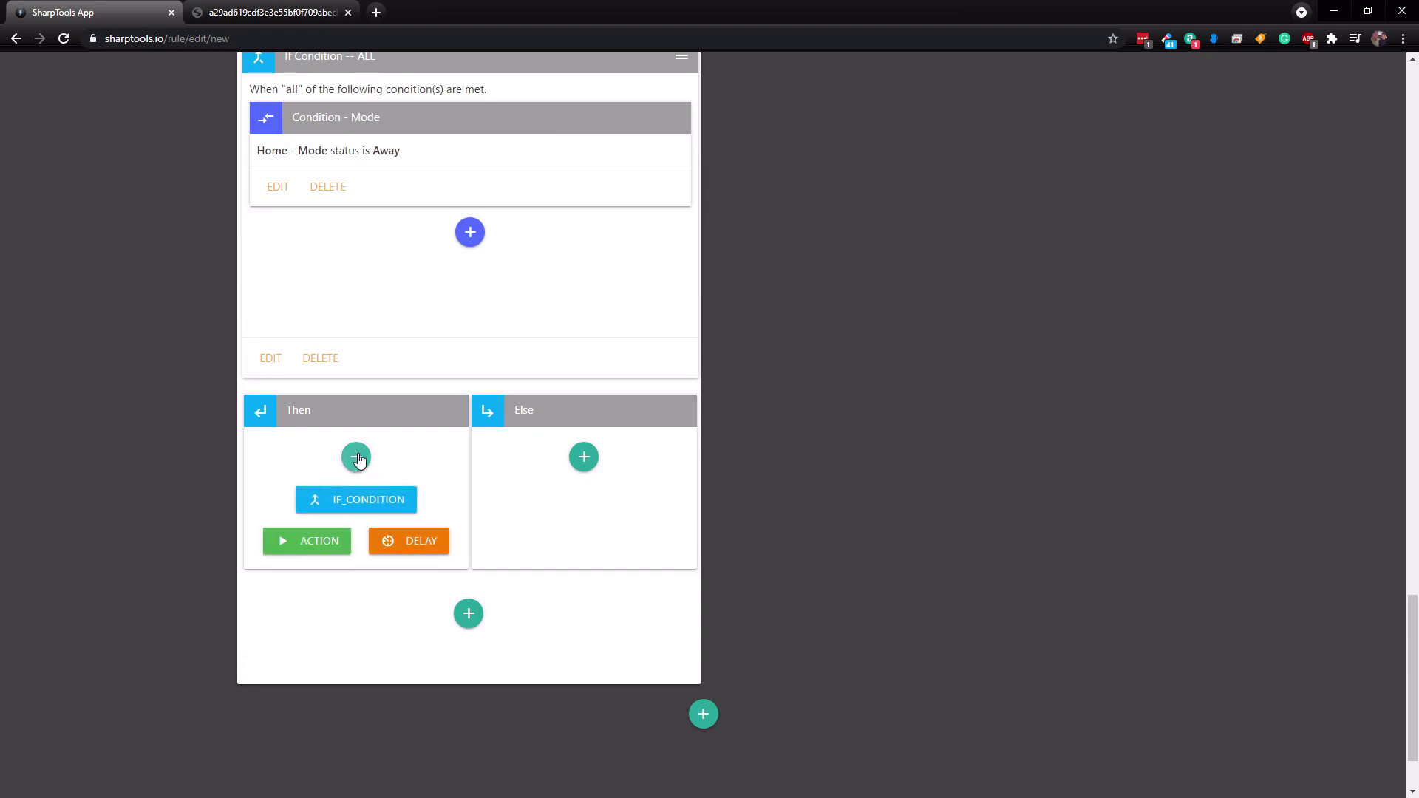
left_click(326, 543)
left_click(360, 510)
left_click(329, 528)
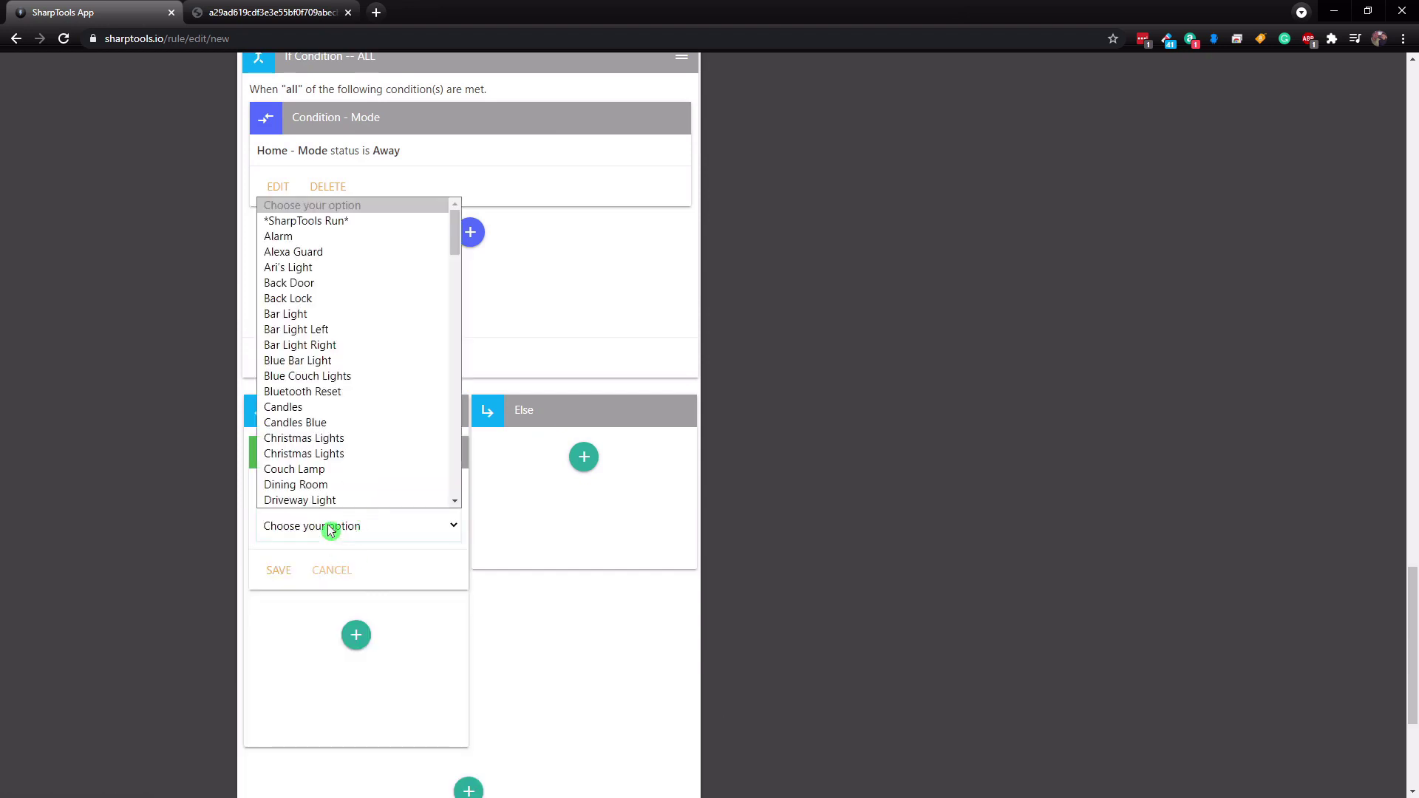
left_click(326, 485)
left_click(355, 575)
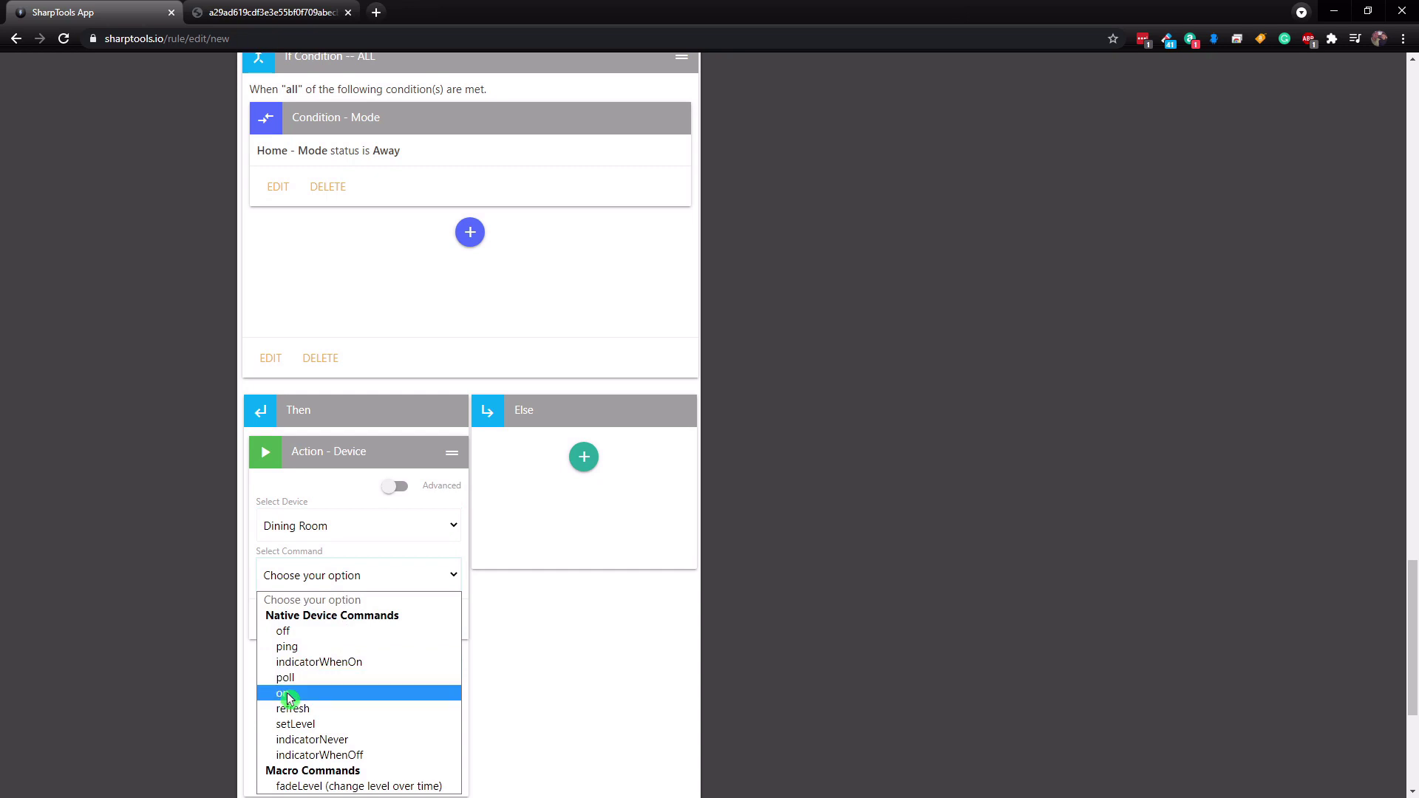
left_click(355, 690)
left_click(279, 621)
- After the Dining Room on action, add a delay of 205 seconds and a device action with the command off for Dining Room
scroll(310, 599, "down", 2)
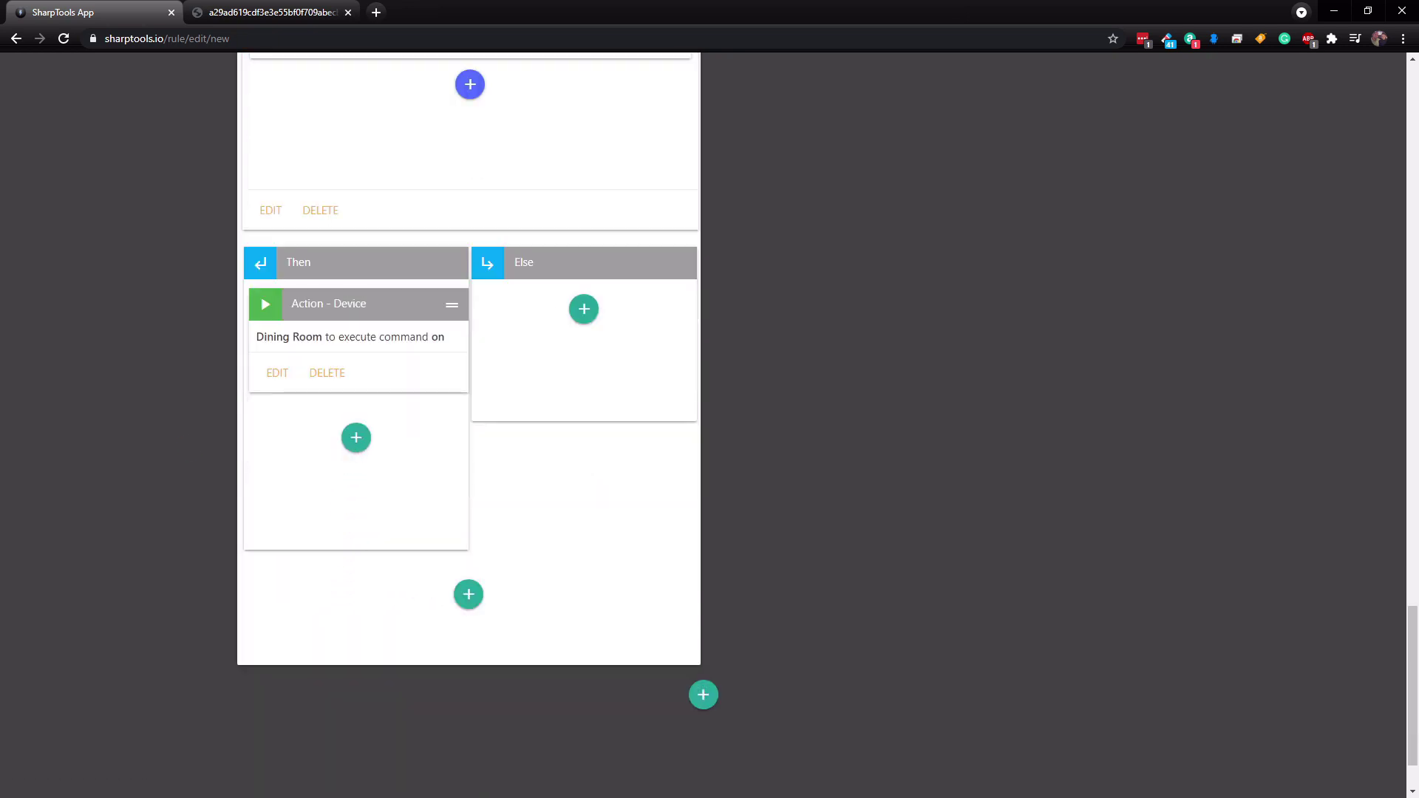
left_click(356, 441)
left_click(326, 516)
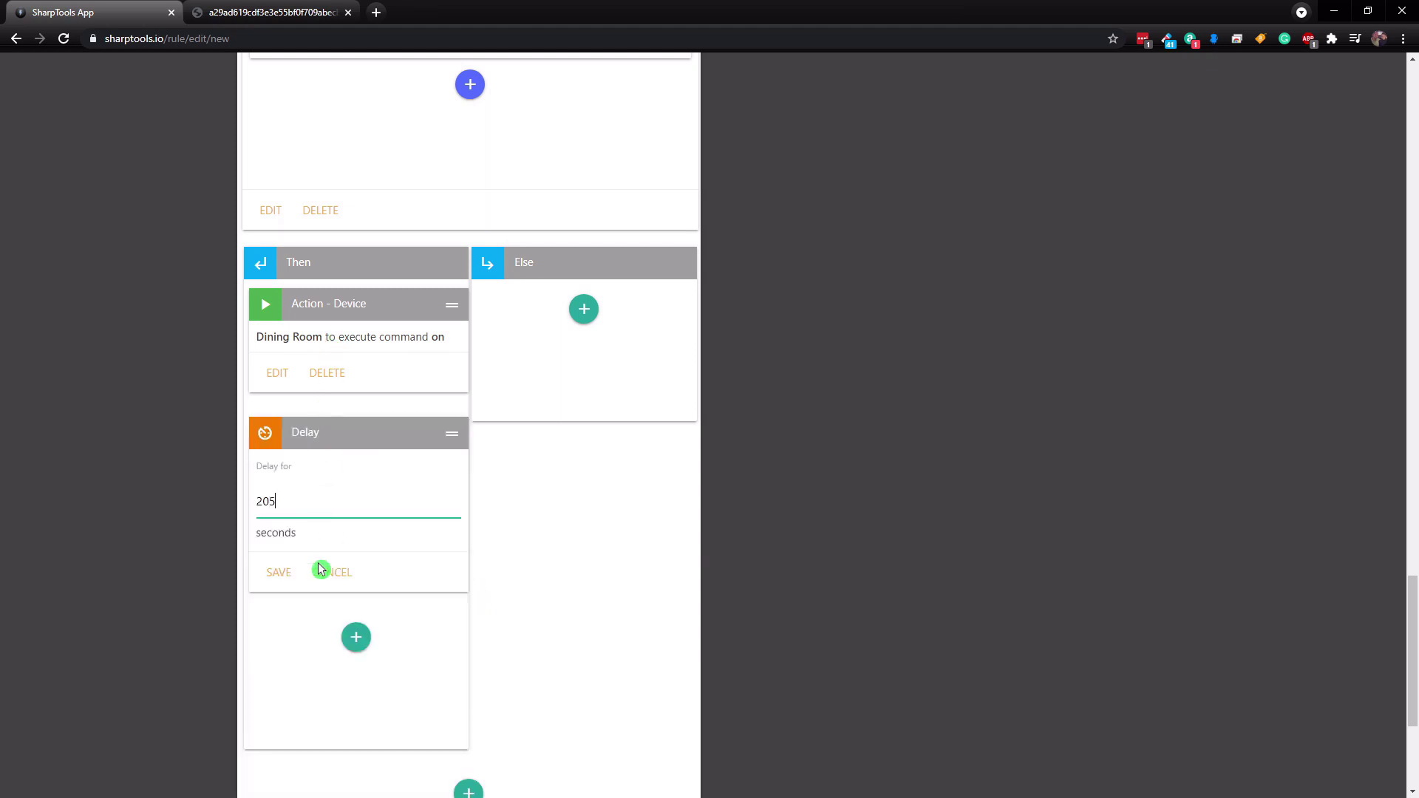
left_click(279, 573)
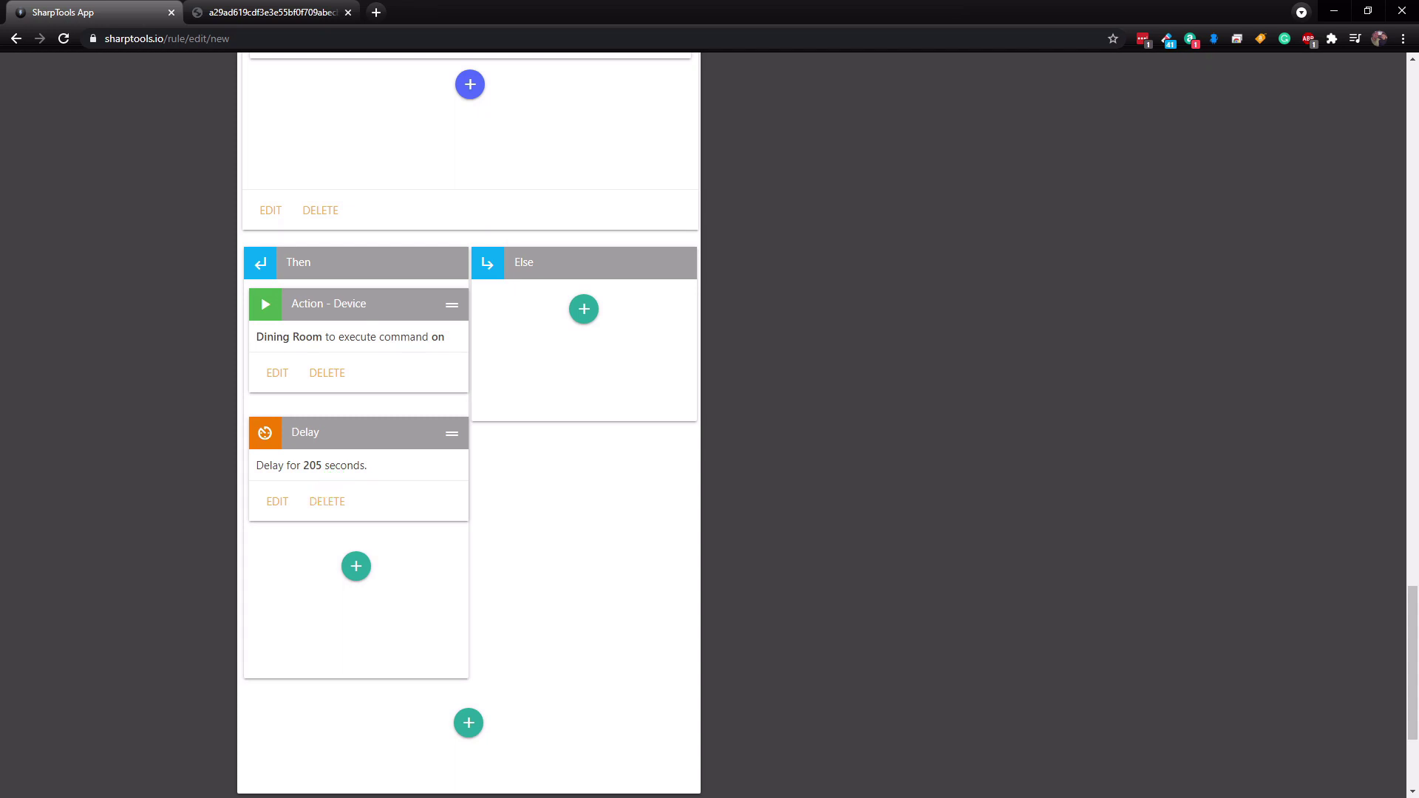
left_click(361, 577)
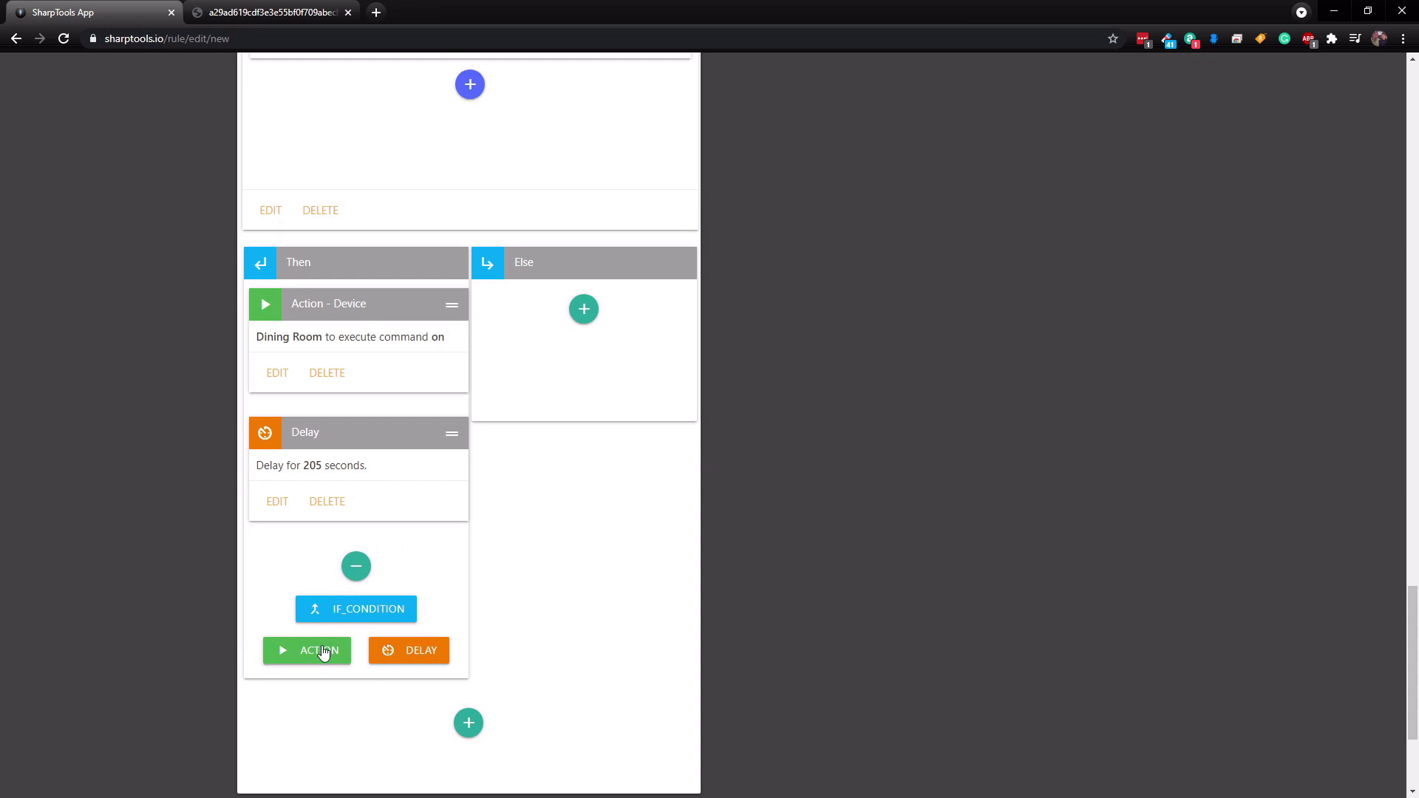
left_click(325, 652)
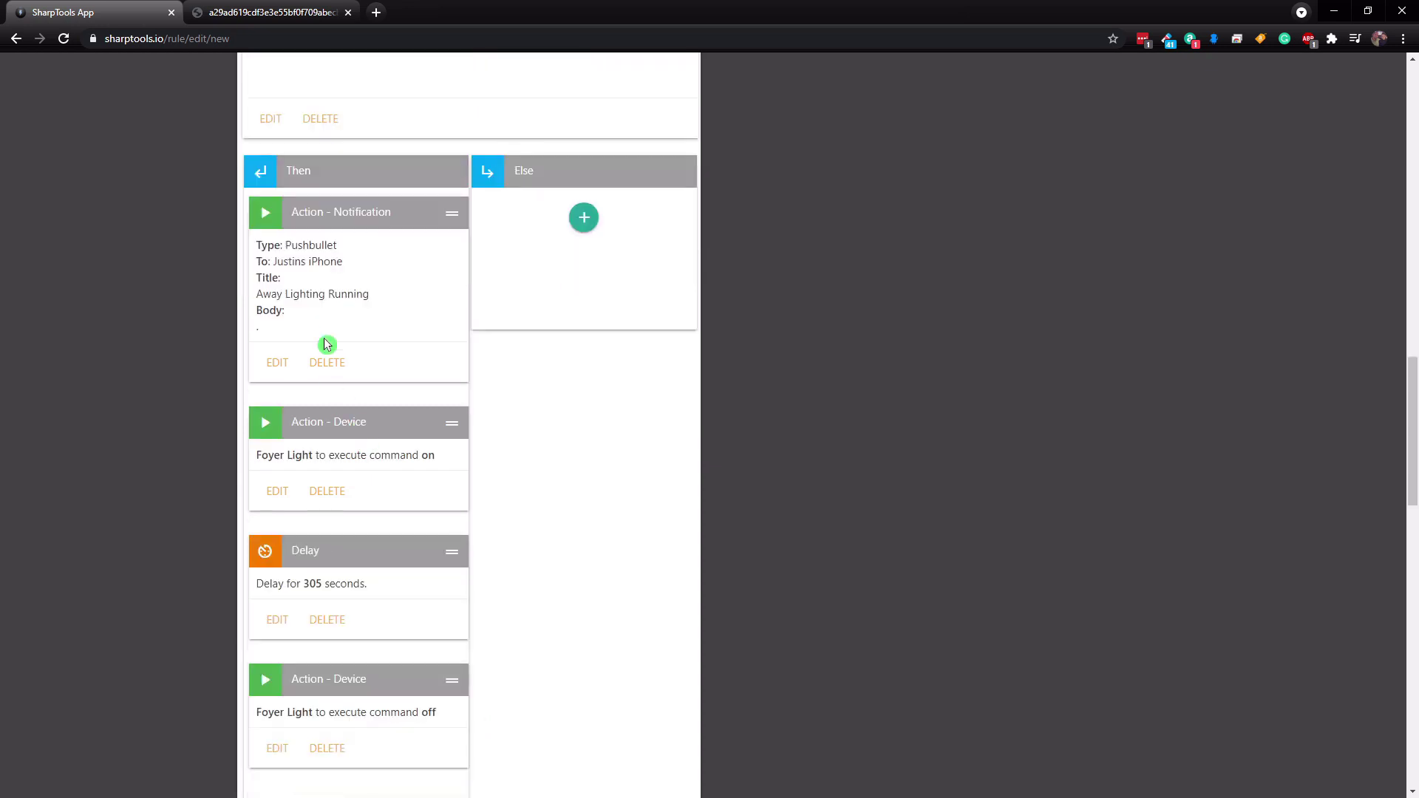
- Review both nested Away condition blocks, from the Foyer Light sequence down to the Dining Room sequence
scroll(326, 339, "down", 3)
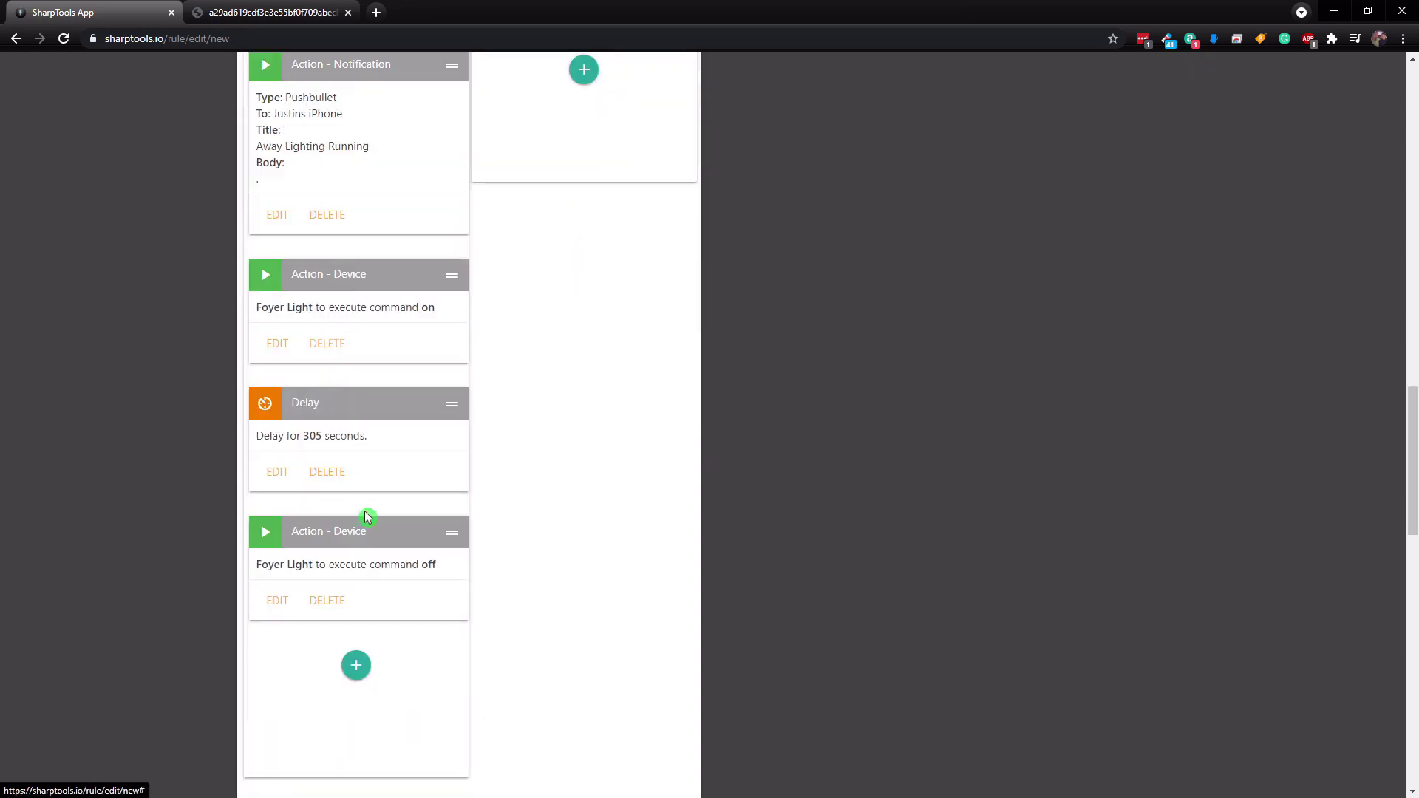
scroll(352, 471, "down", 9)
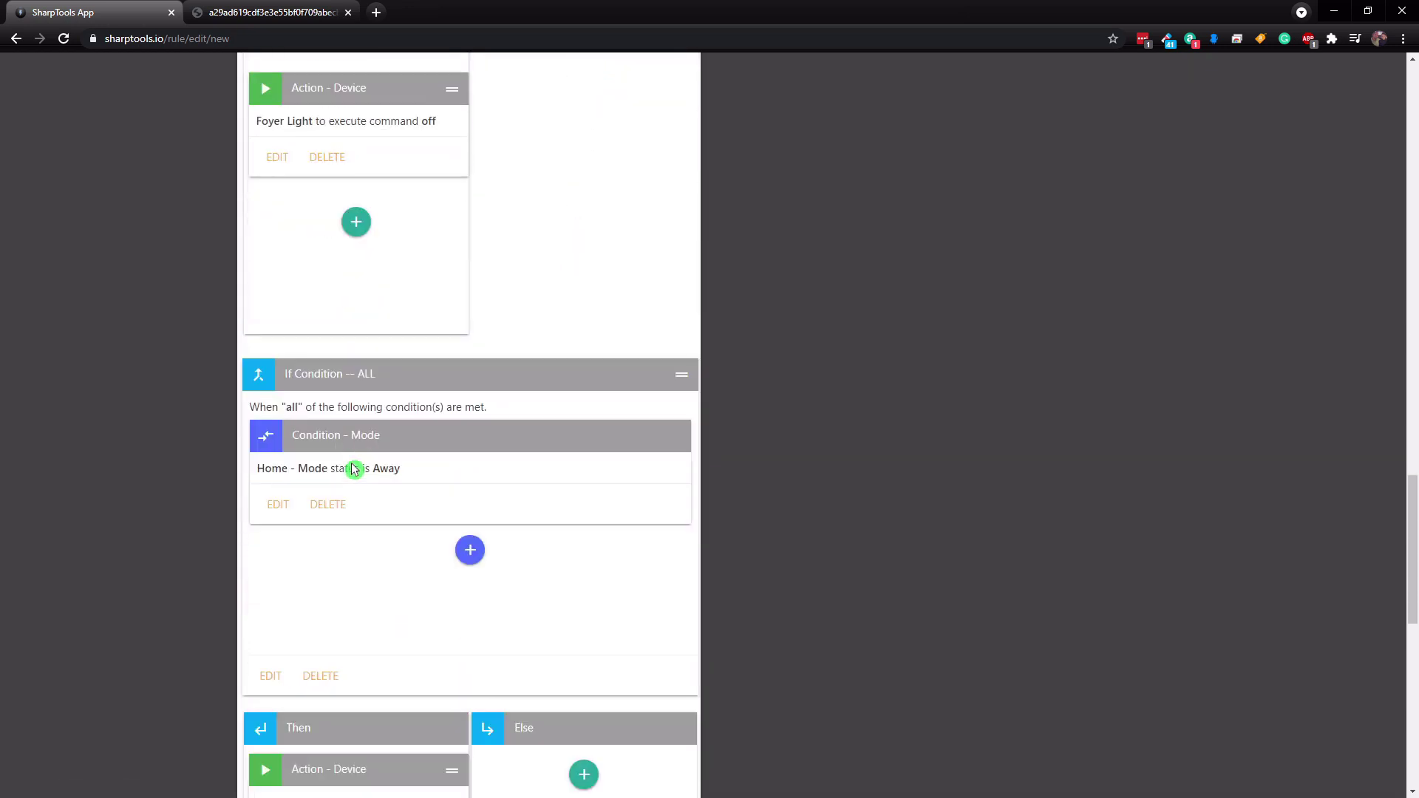
scroll(354, 488, "up", 5)
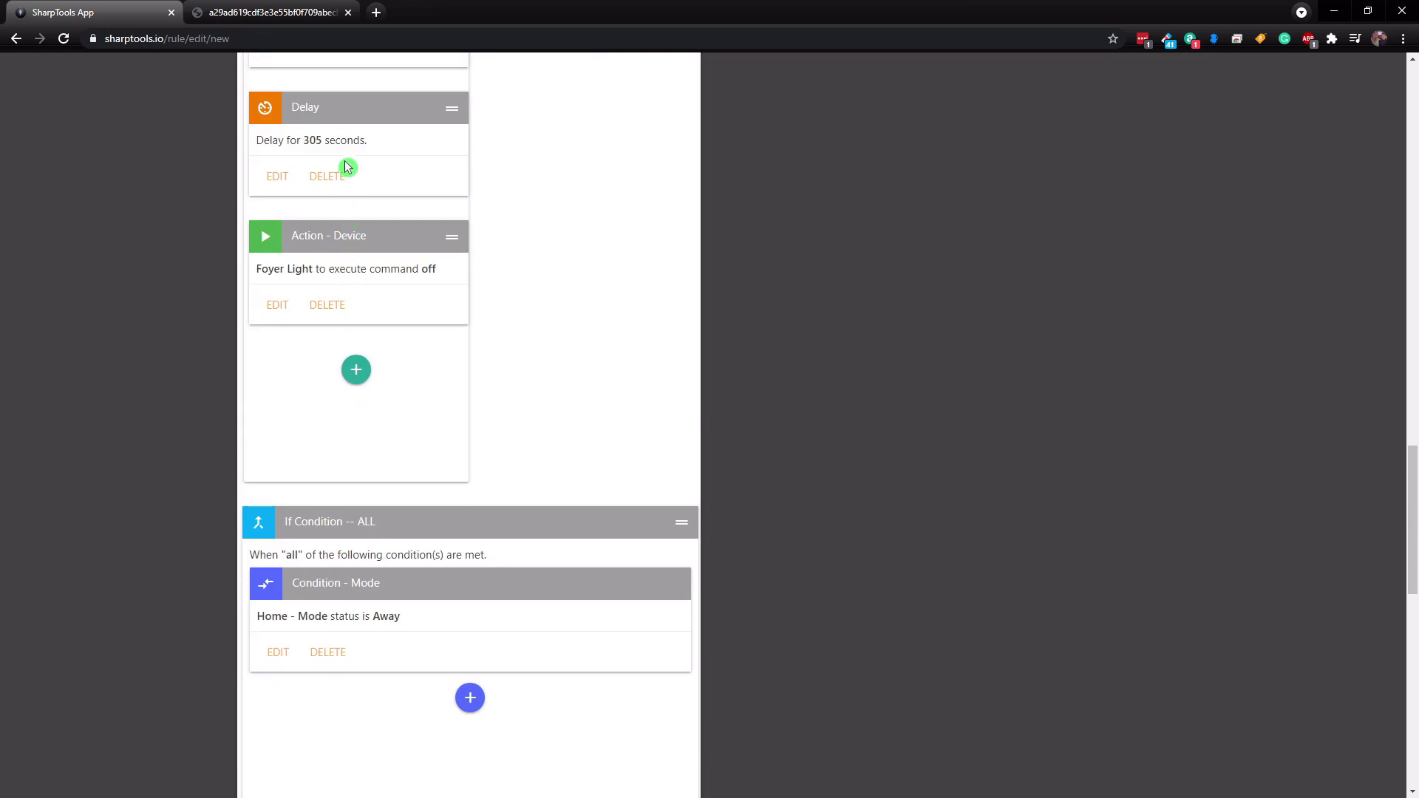
scroll(368, 262, "down", 3)
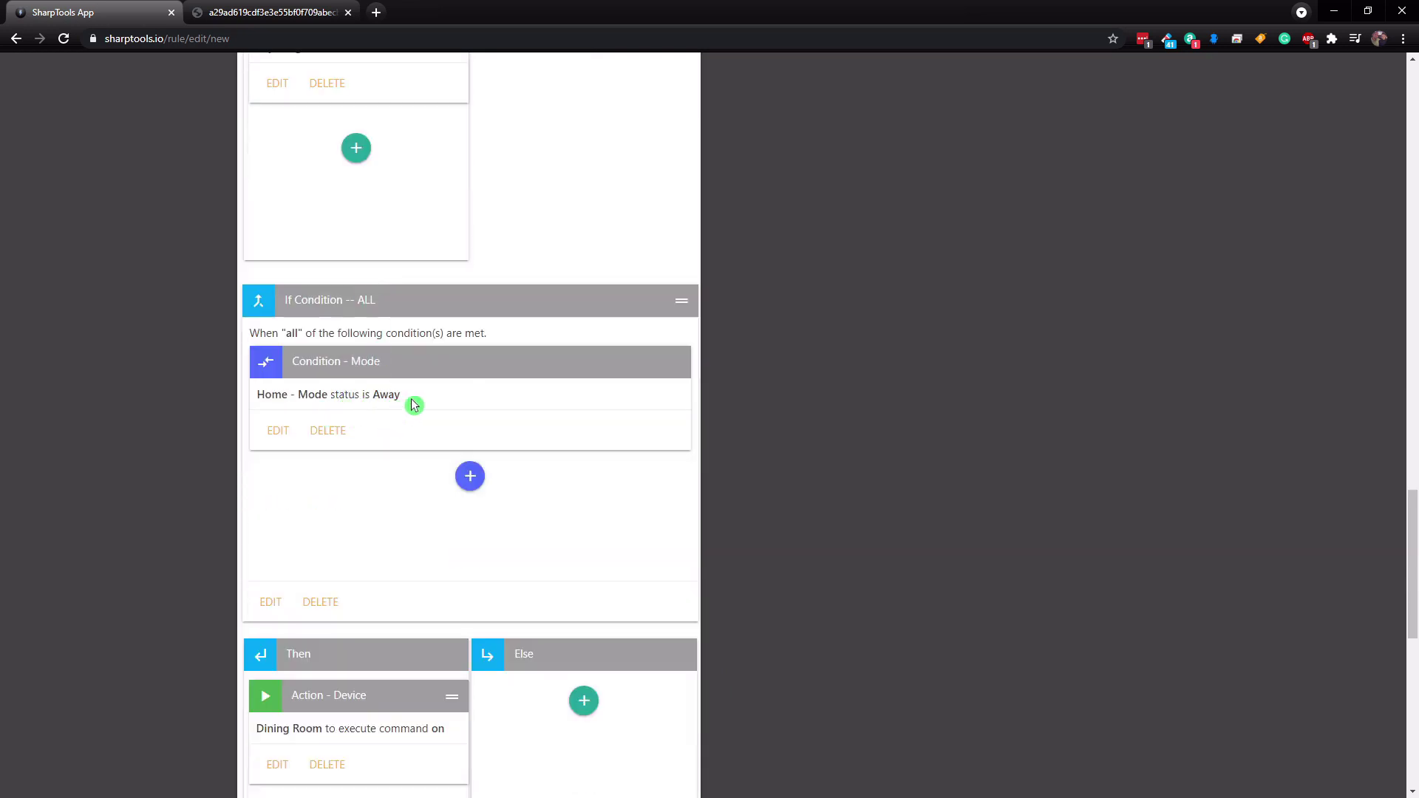
scroll(362, 407, "down", 2)
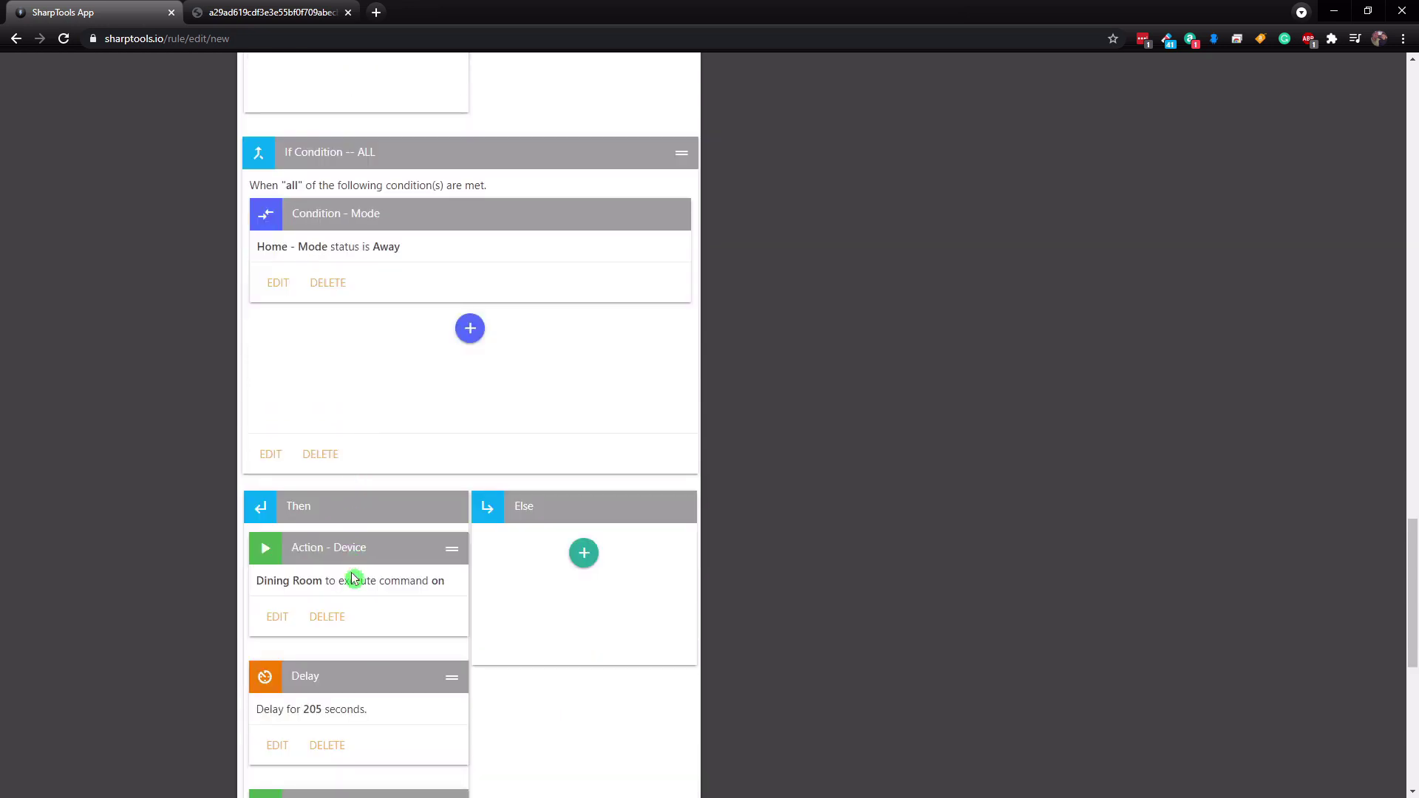
scroll(413, 597, "down", 2)
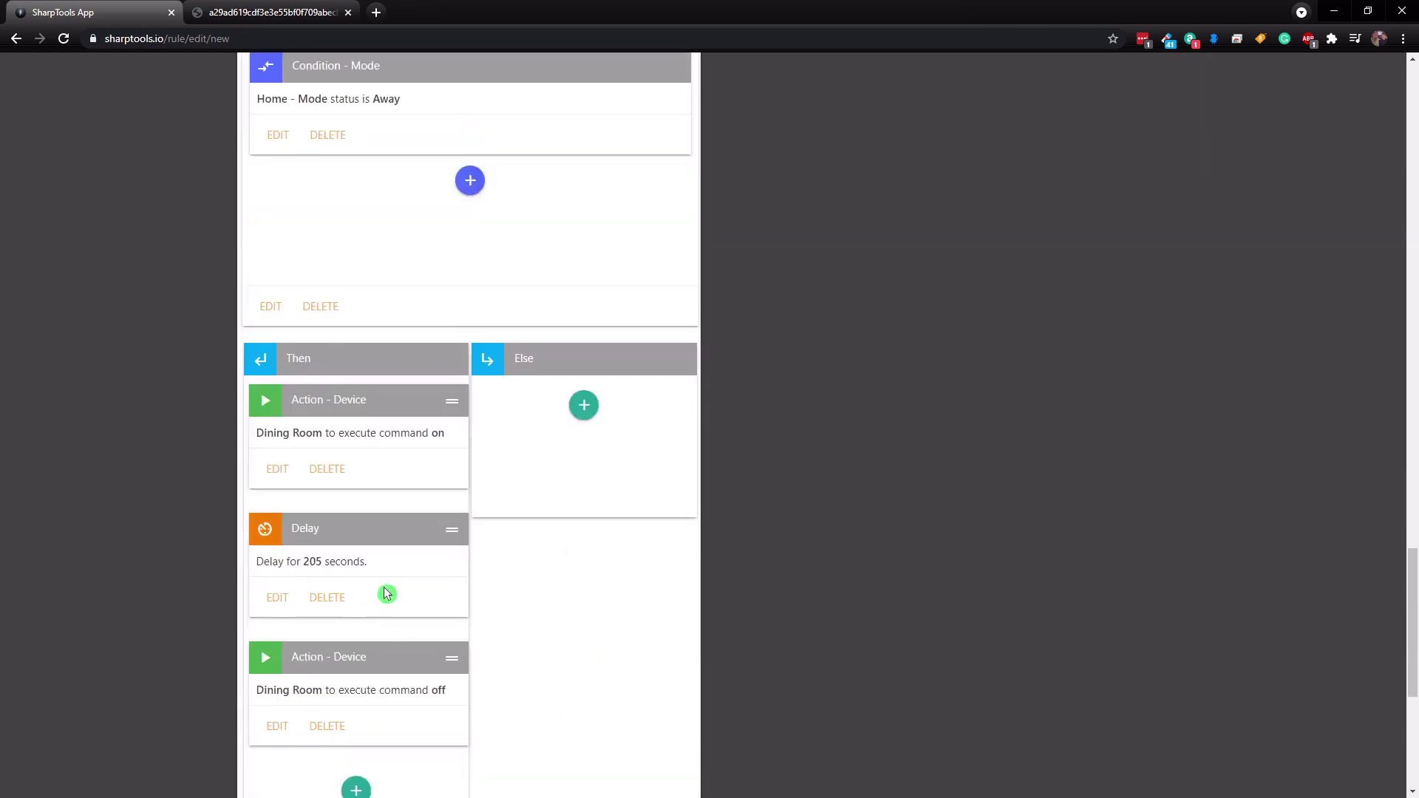
scroll(371, 685, "down", 3)
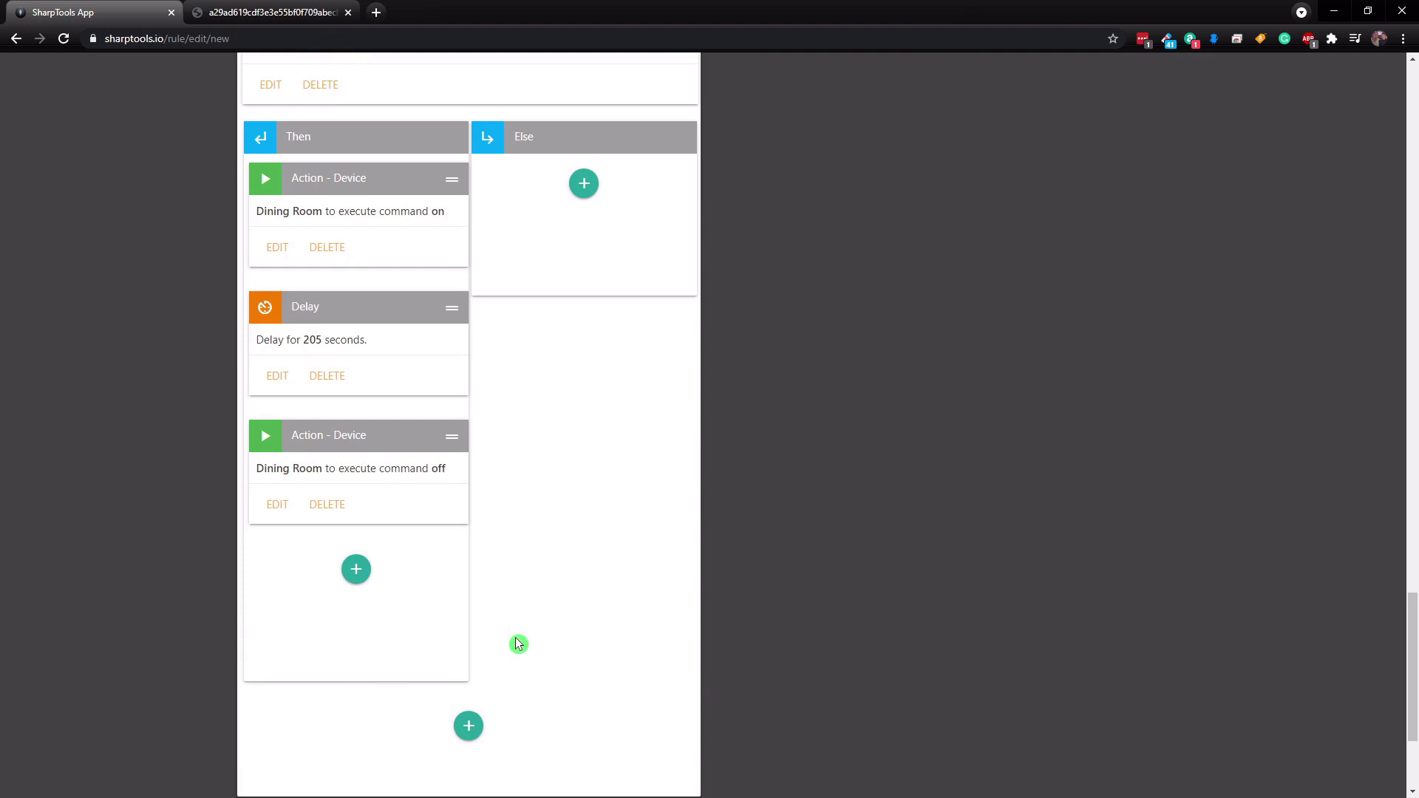
scroll(375, 606, "down", 2)
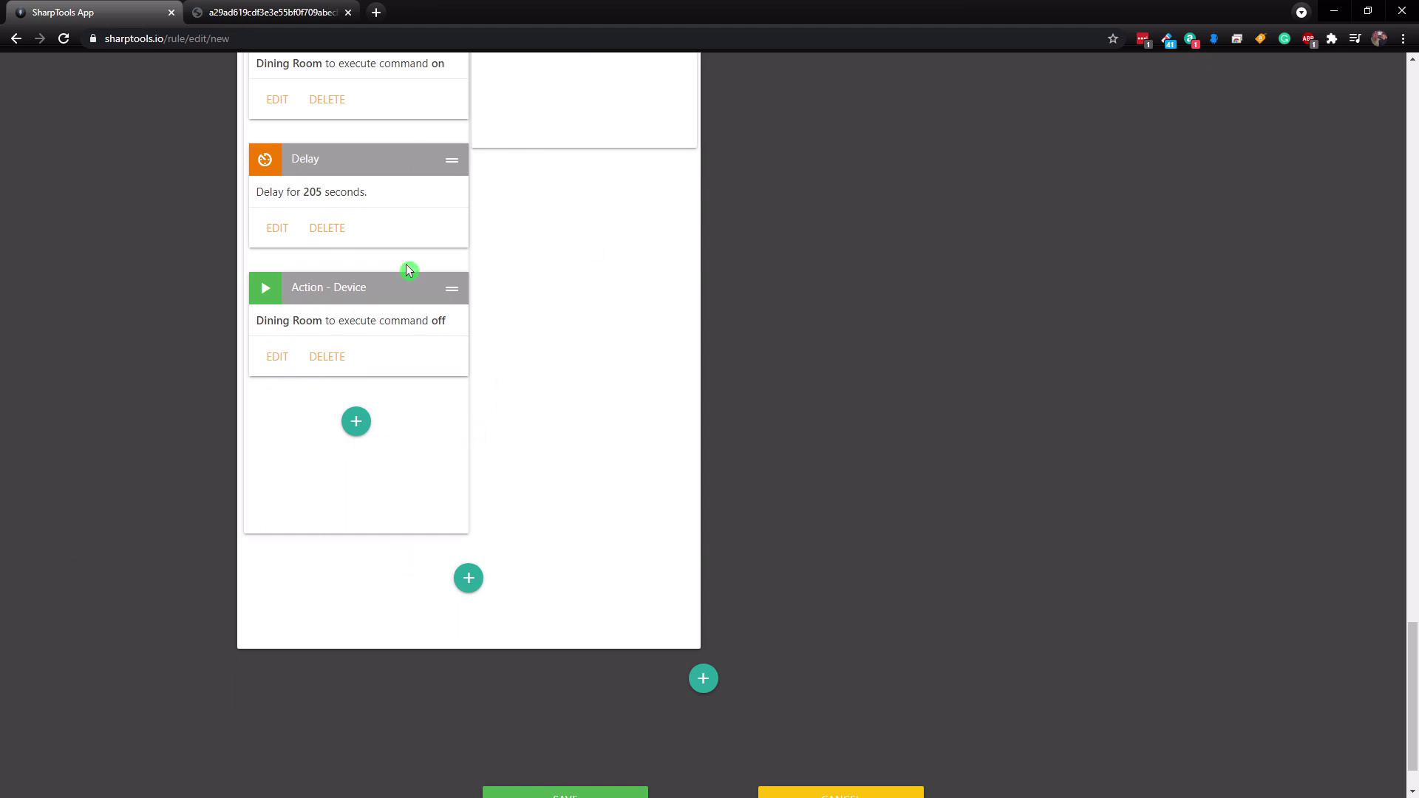
scroll(362, 429, "down", 1)
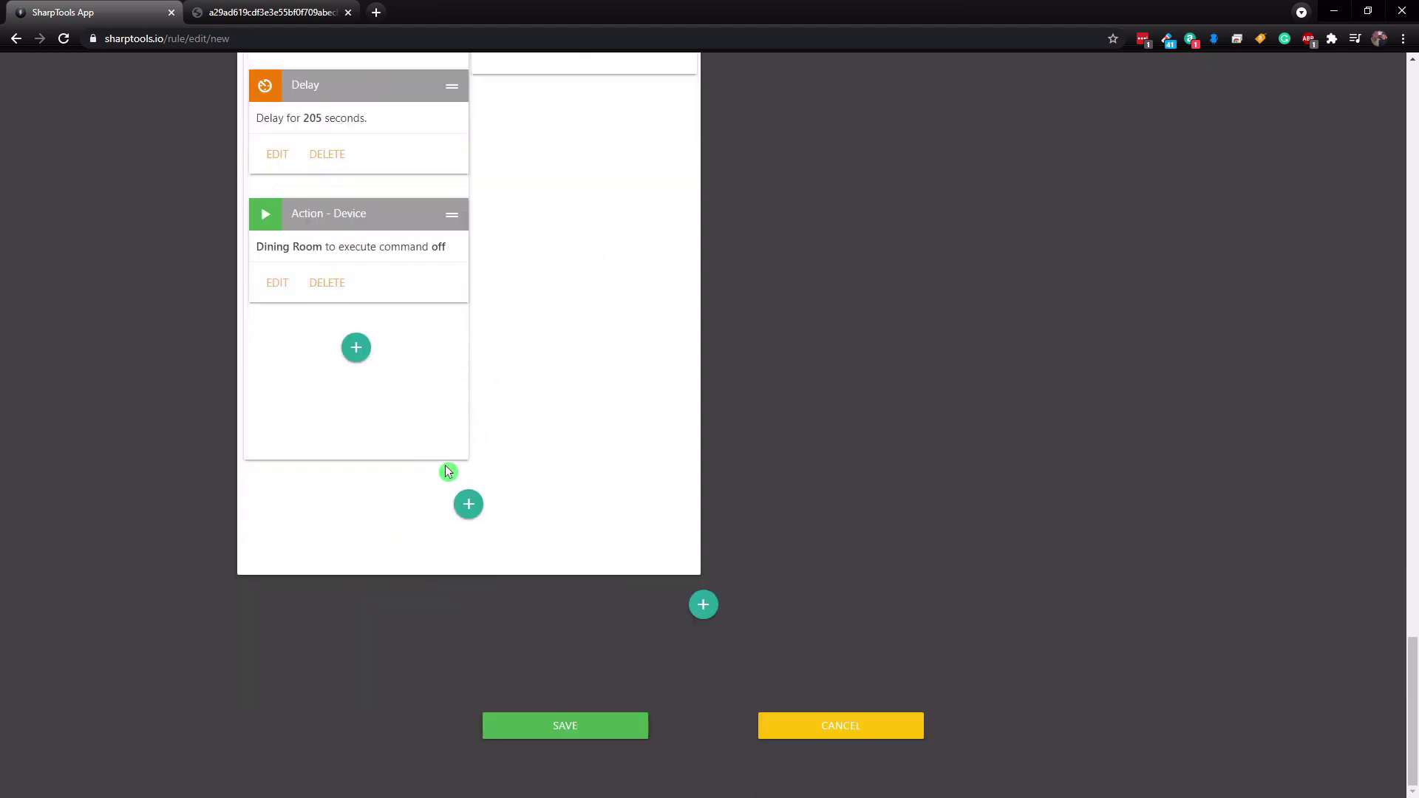
- Below the second nested condition block, add a third If condition that requires the mode to be Away
left_click(469, 507)
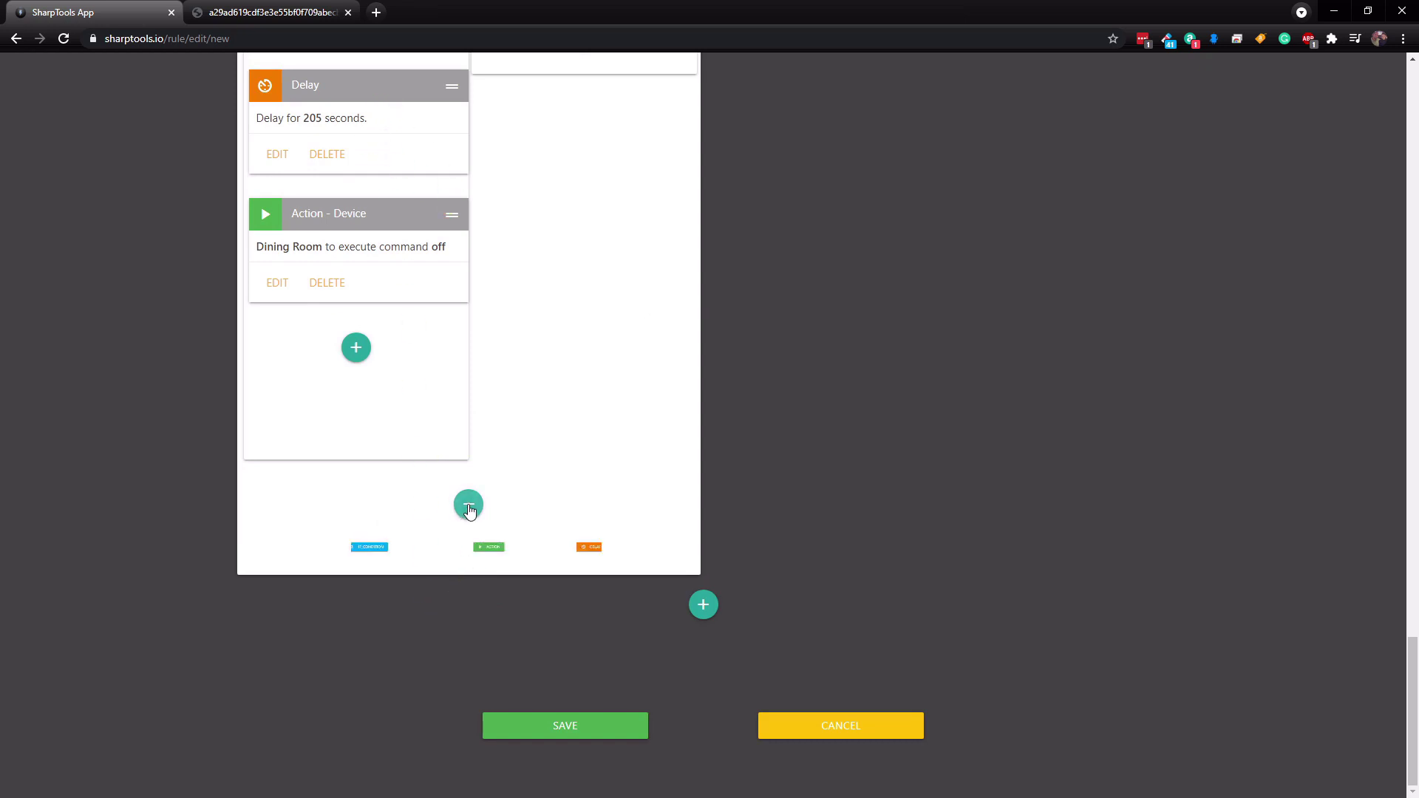
left_click(387, 556)
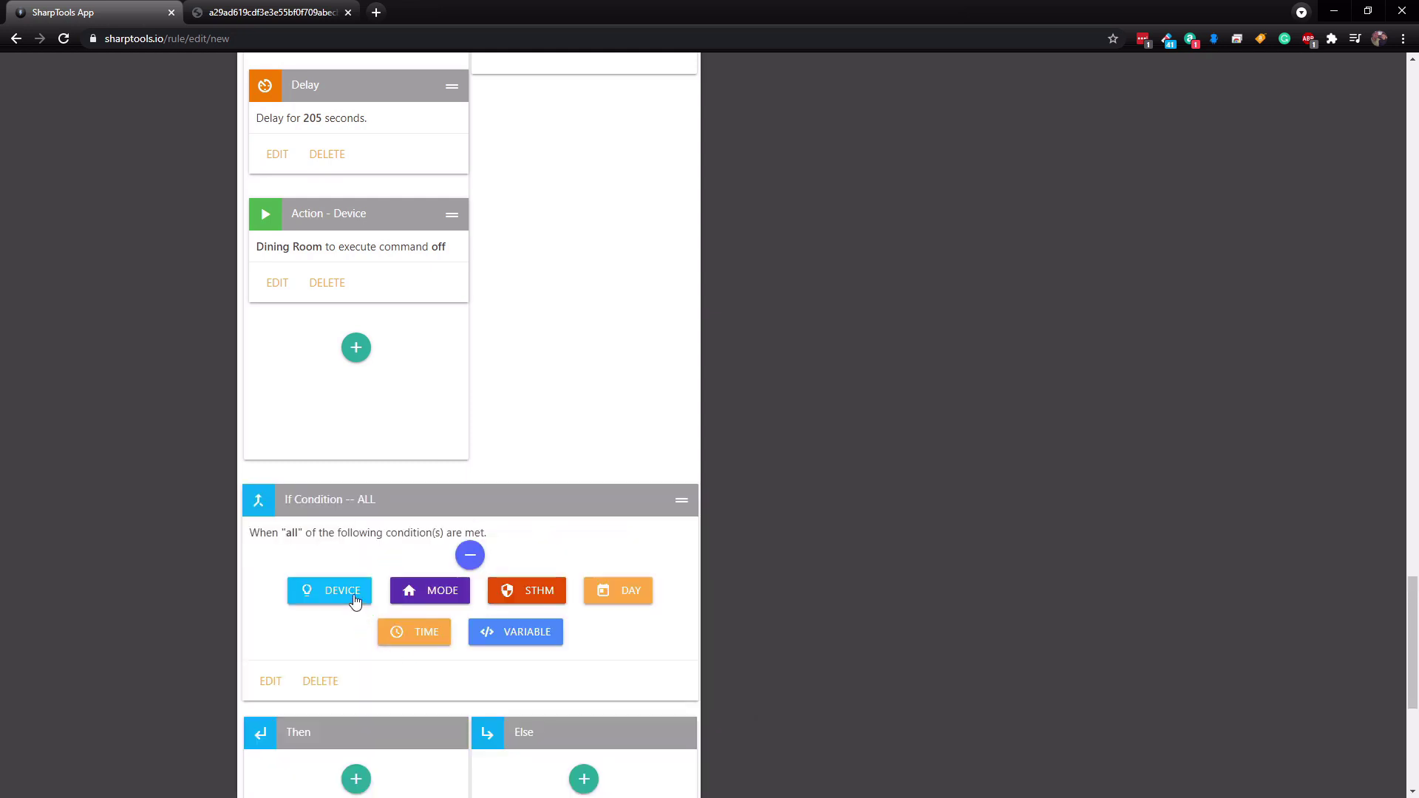
left_click(436, 591)
left_click(391, 621)
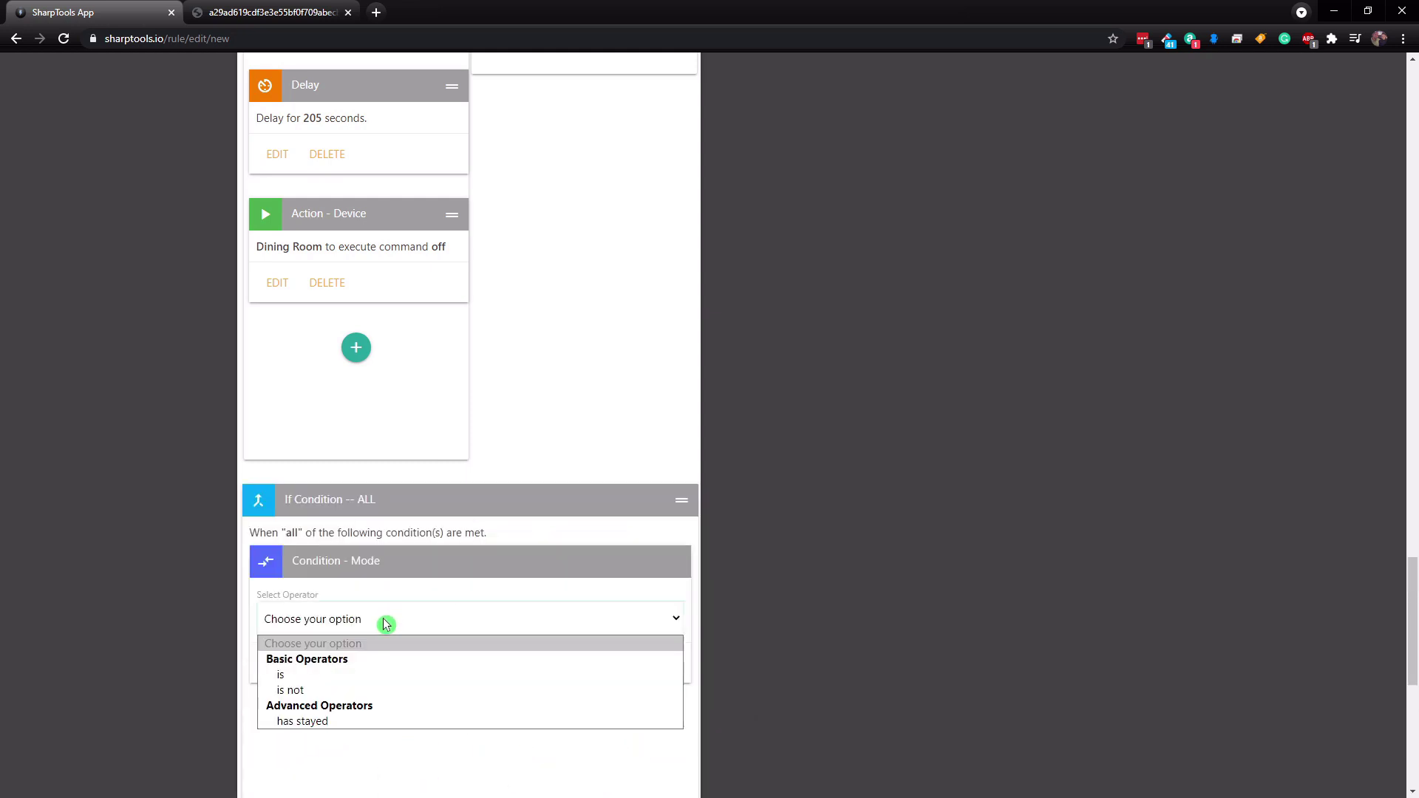
left_click(326, 674)
left_click(326, 664)
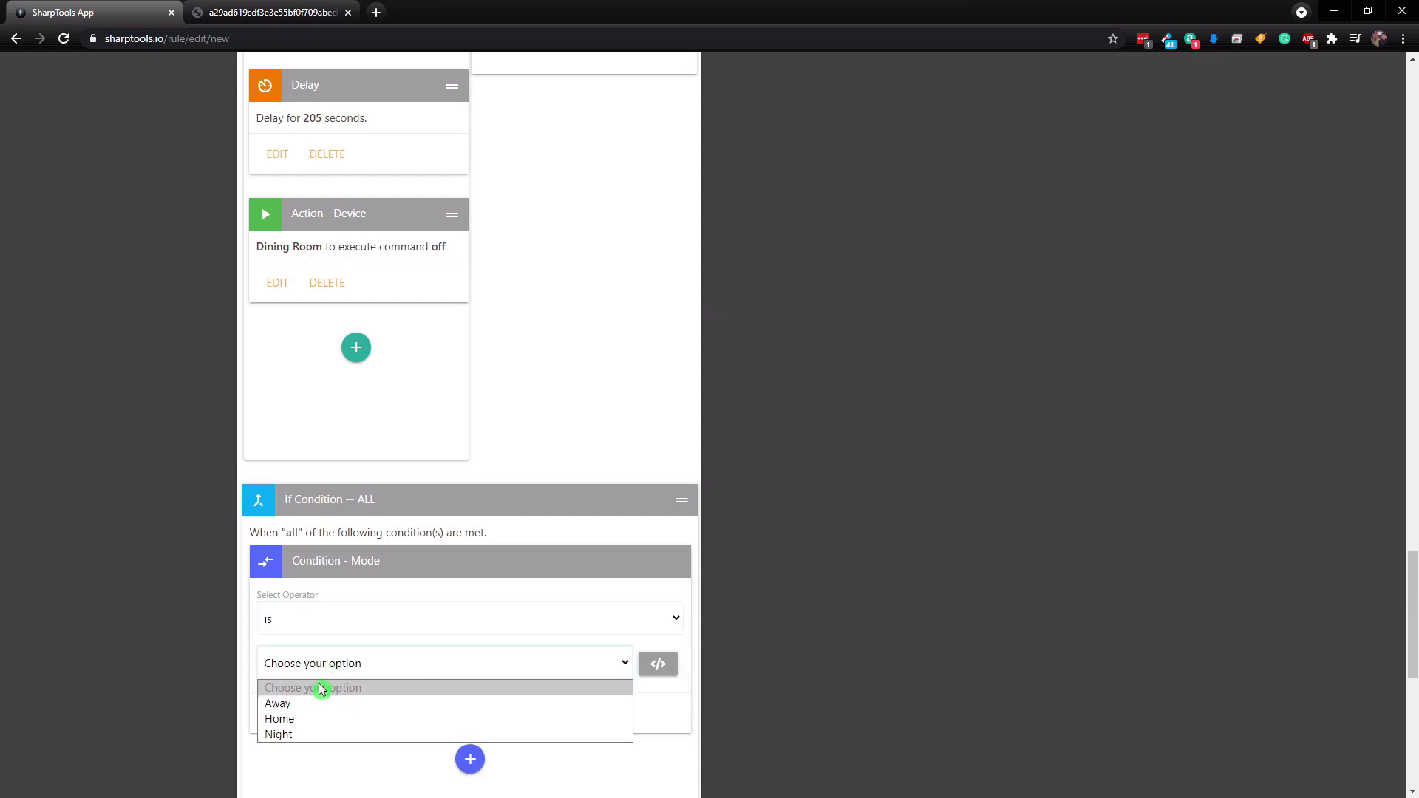
left_click(308, 703)
left_click(273, 716)
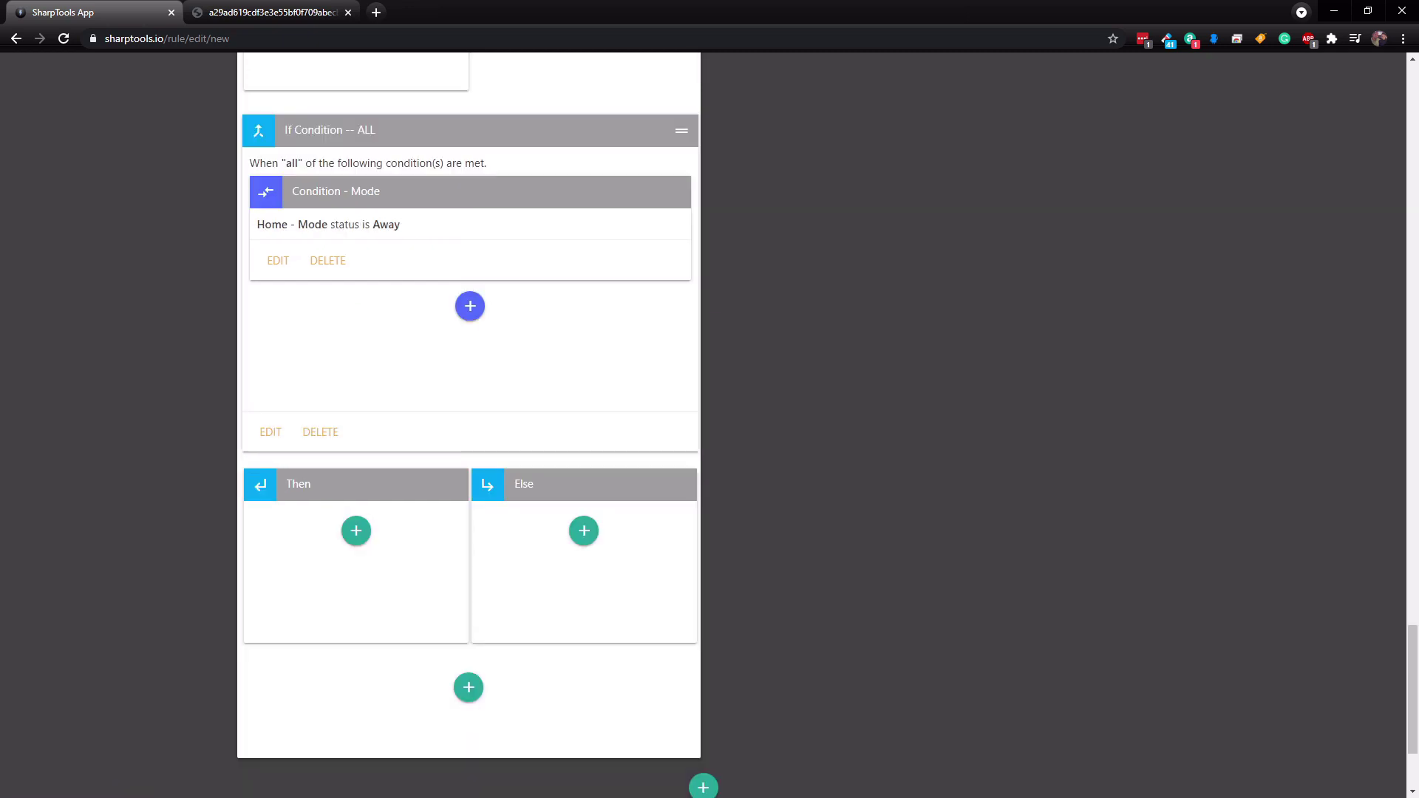
- In the third nested condition's Then branch, add an action that sets the variable $AwayLighting to False by manual input
left_click(357, 532)
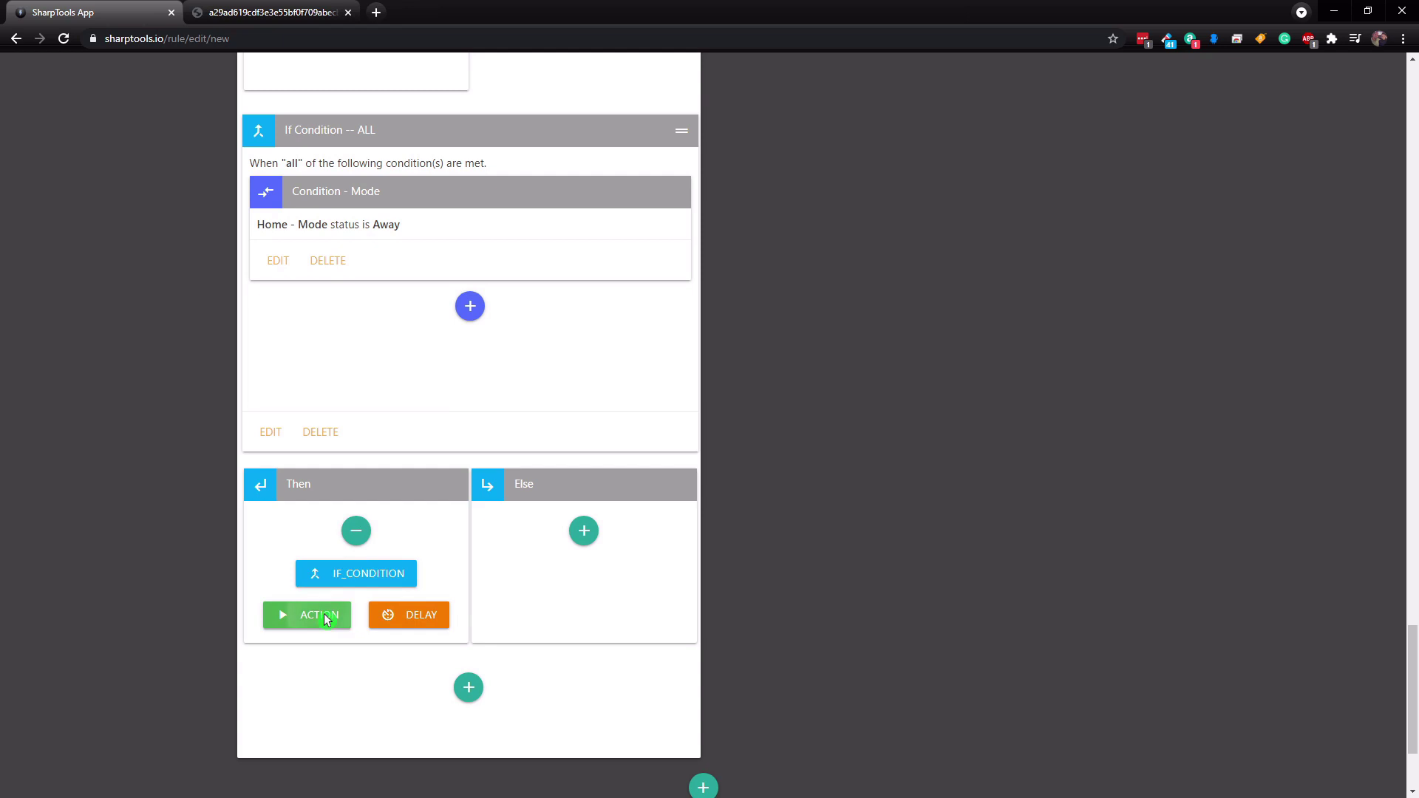
left_click(324, 616)
left_click(370, 715)
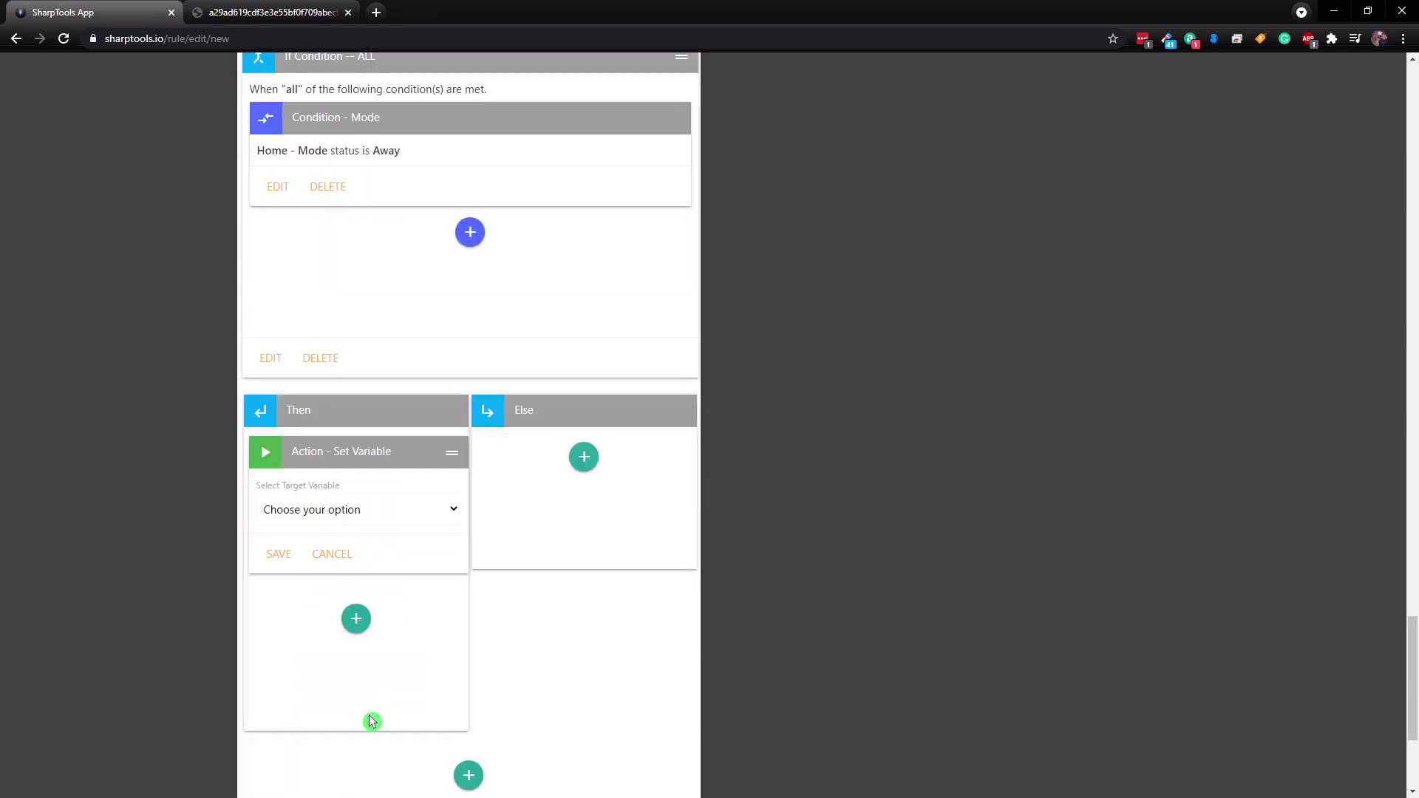
left_click(383, 510)
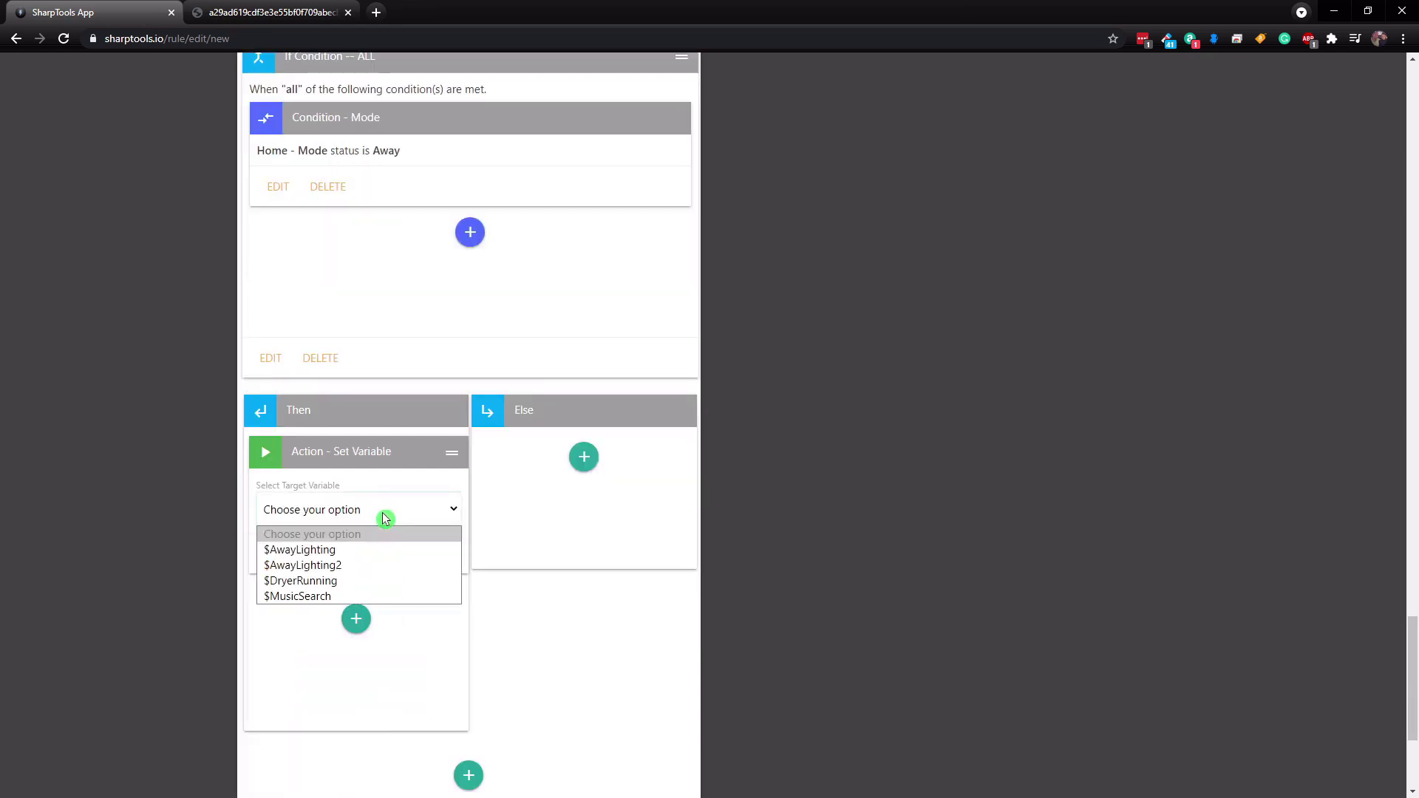
left_click(345, 551)
left_click(345, 563)
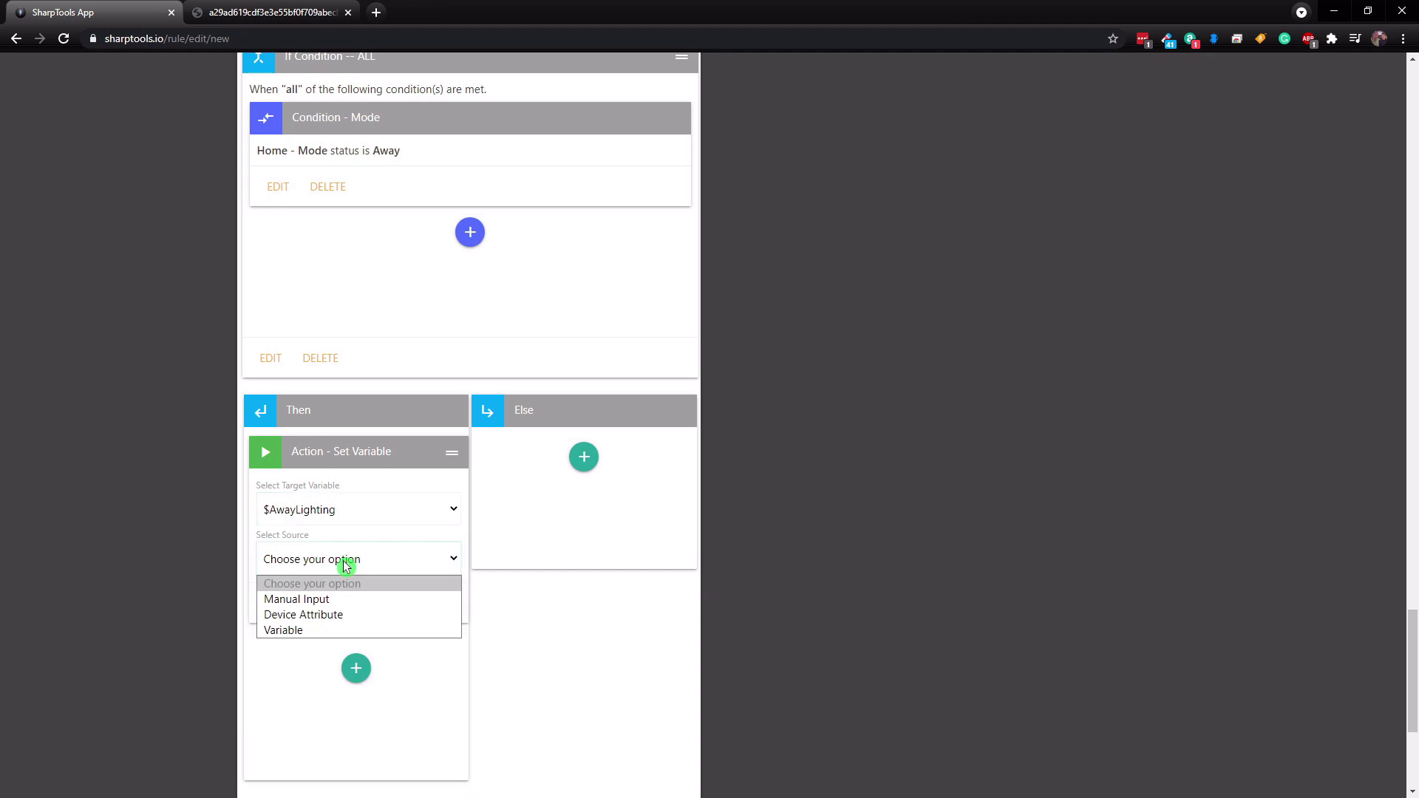
left_click(318, 600)
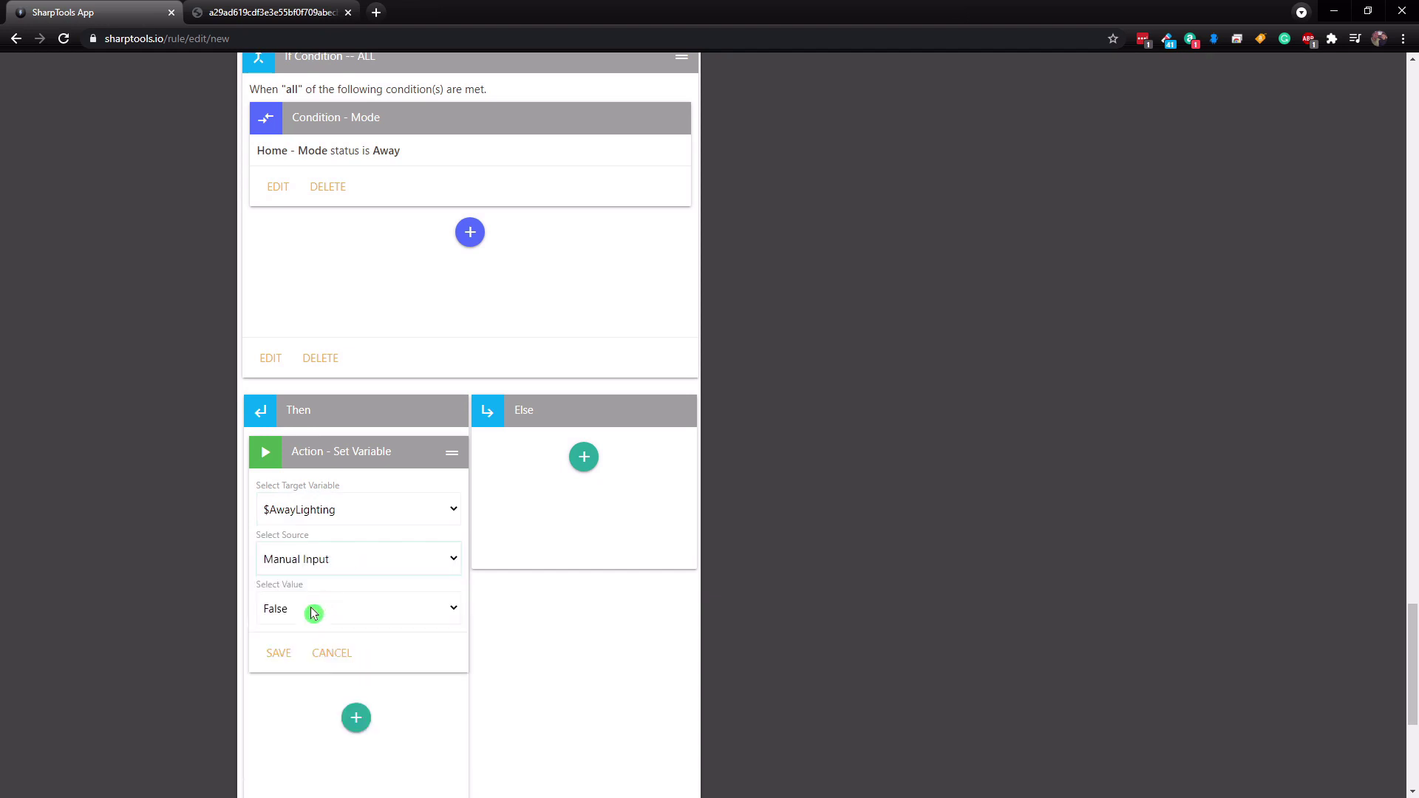
left_click(280, 653)
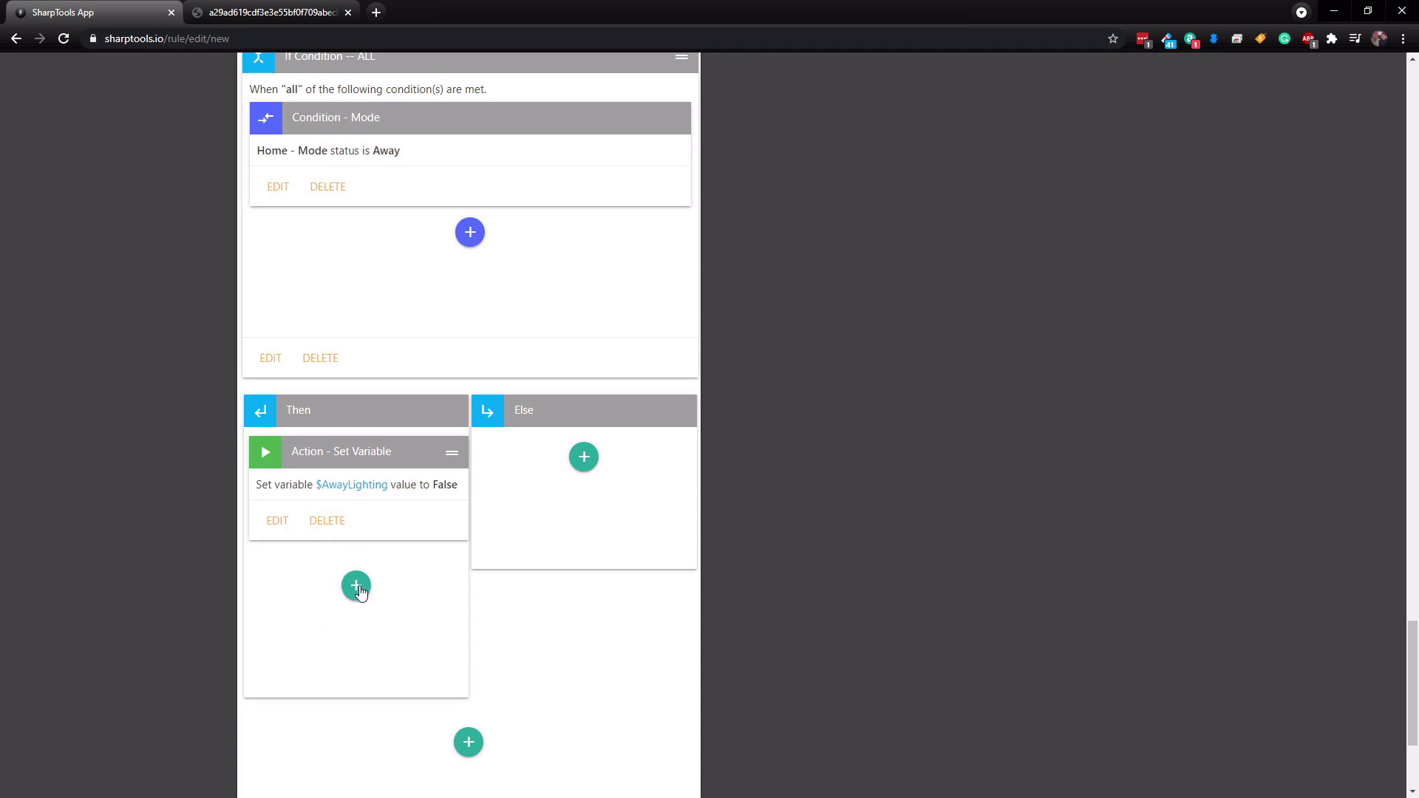
- Below the False action, add a second set-variable action that sets $AwayLighting to True by manual input
left_click(356, 586)
left_click(307, 668)
scroll(358, 710, "down", 1)
left_click(361, 766)
left_click(326, 565)
left_click(327, 600)
left_click(326, 613)
left_click(319, 655)
left_click(306, 663)
left_click(284, 702)
scroll(301, 663, "down", 3)
left_click(272, 491)
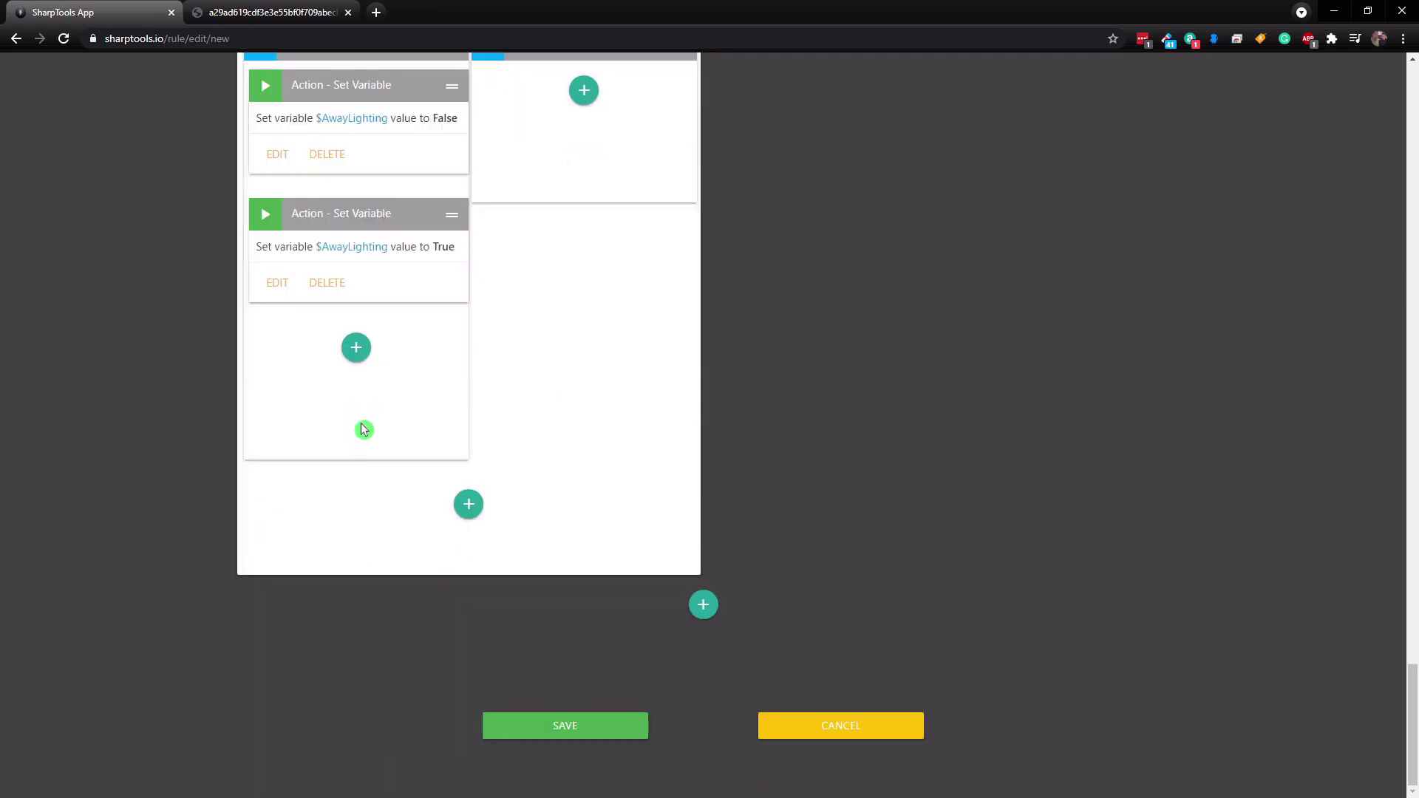
left_click(370, 294)
left_click(353, 279)
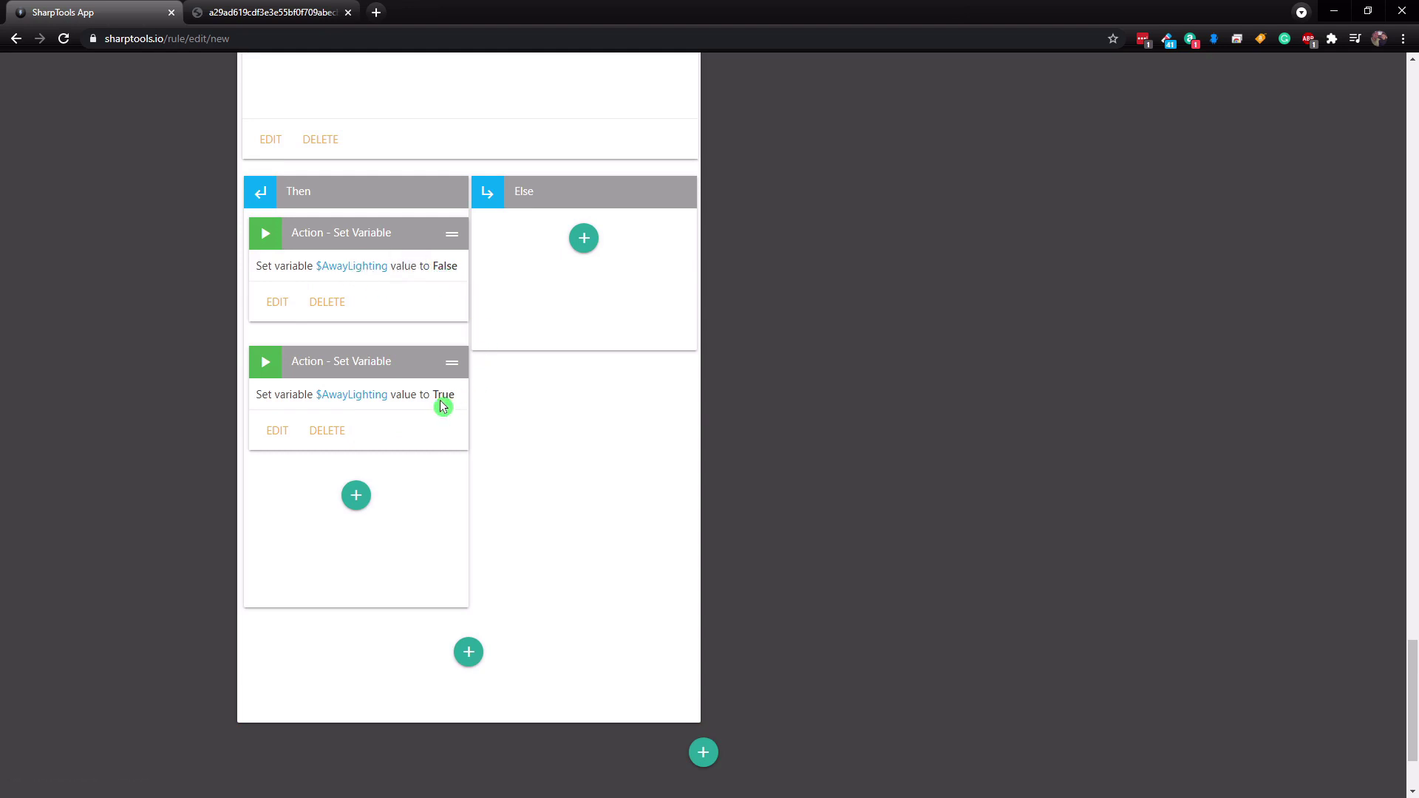
- Review the whole rule, from the sunset and $AwayLighting triggers through the nested Away blocks to the final variable actions
scroll(440, 401, "up", 6)
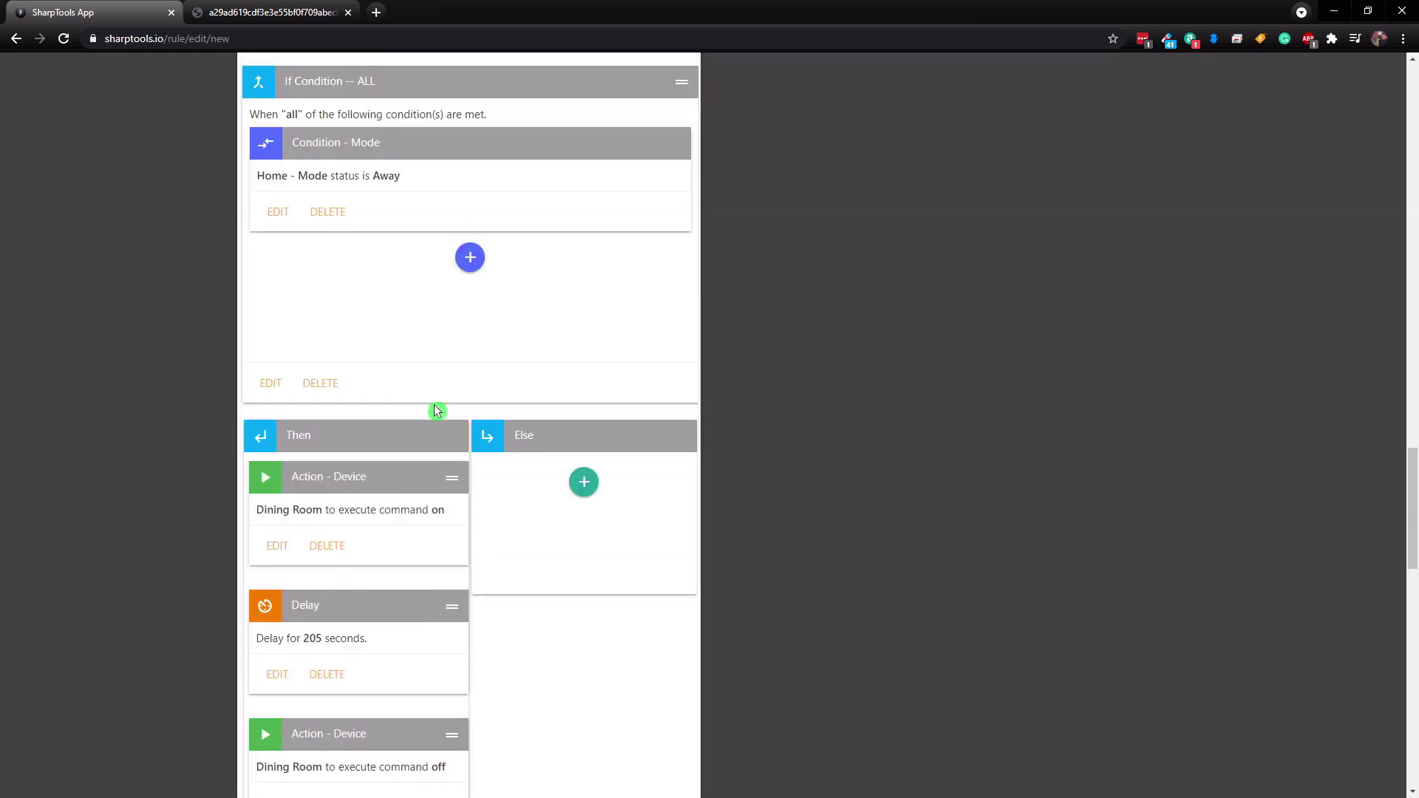
scroll(435, 399, "up", 14)
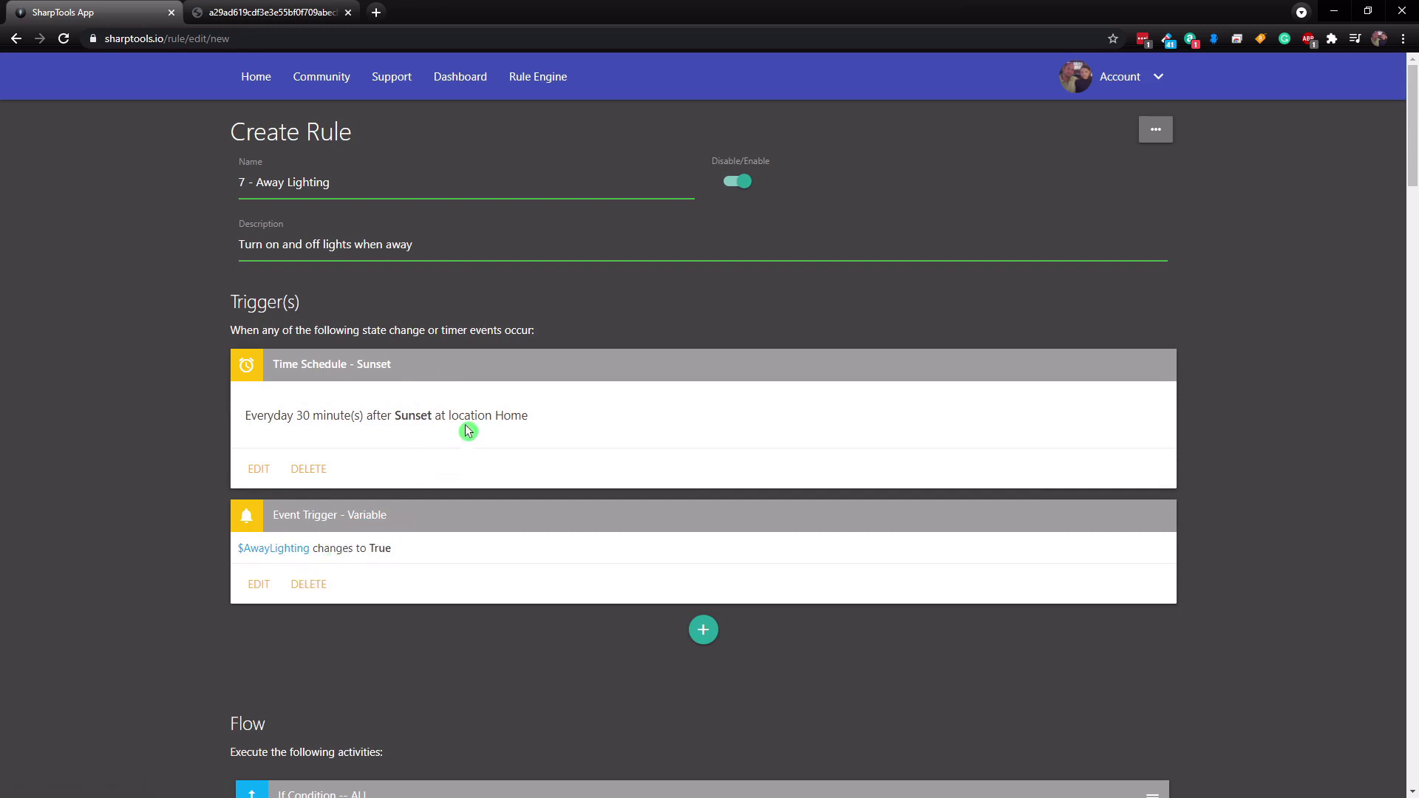
scroll(466, 428, "down", 5)
scroll(462, 434, "down", 9)
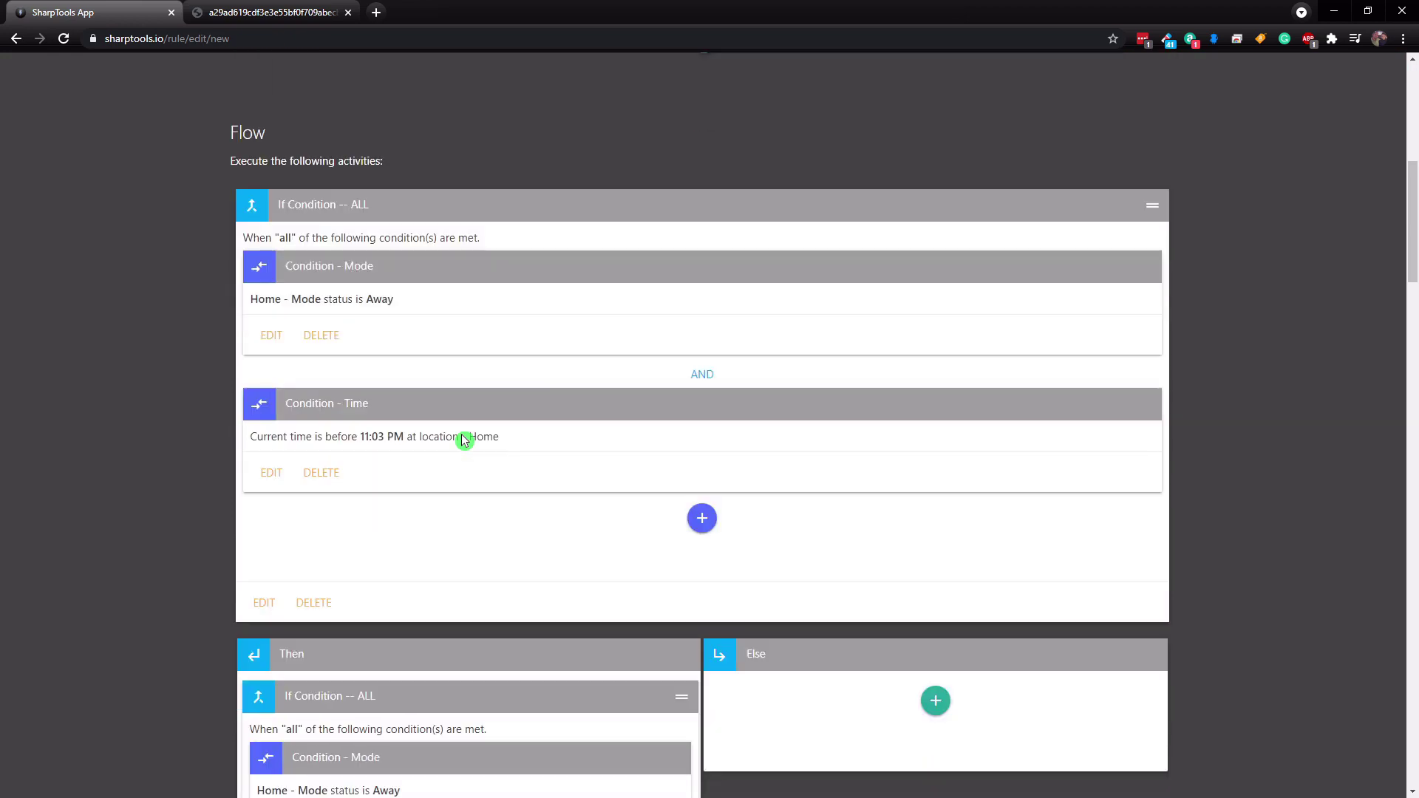
scroll(460, 444, "down", 20)
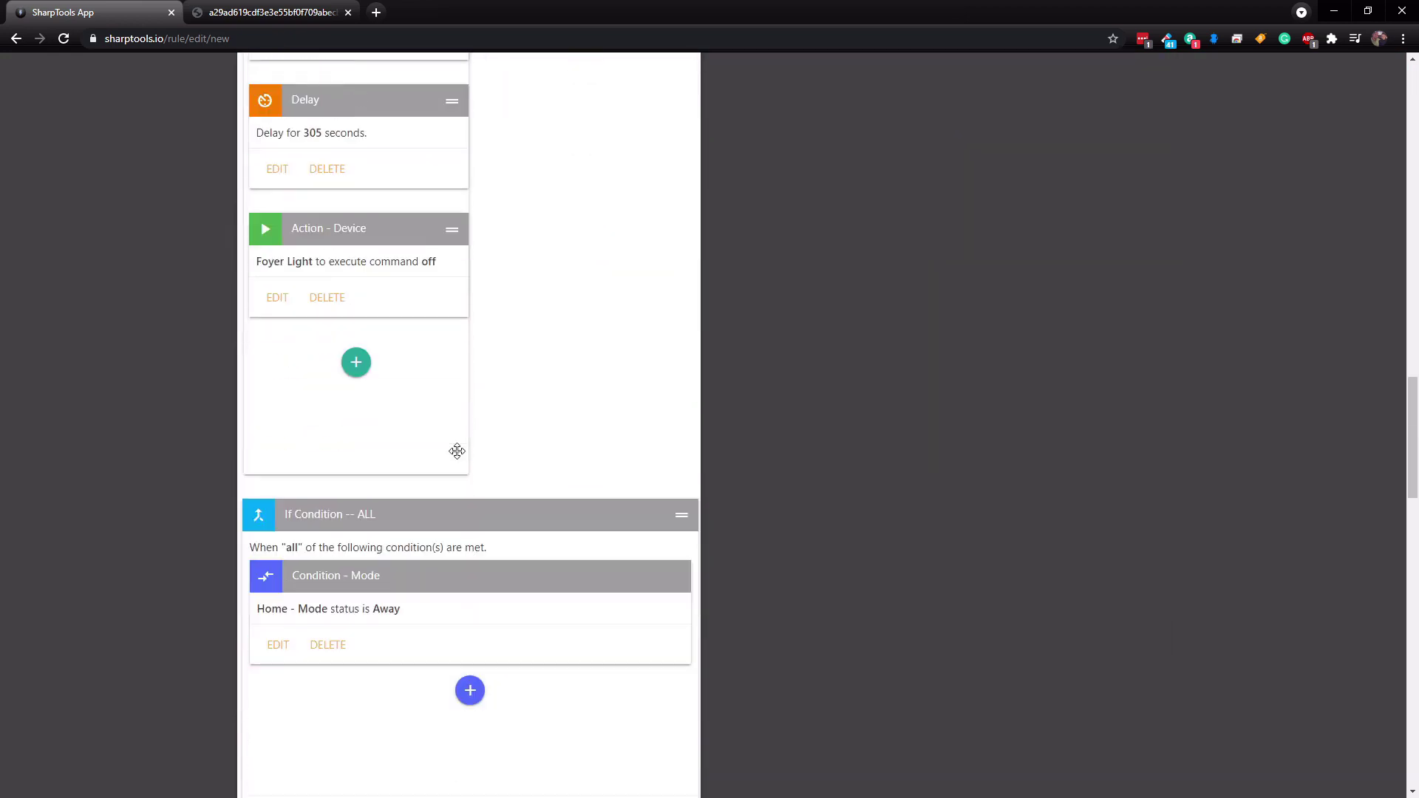
scroll(455, 465, "down", 13)
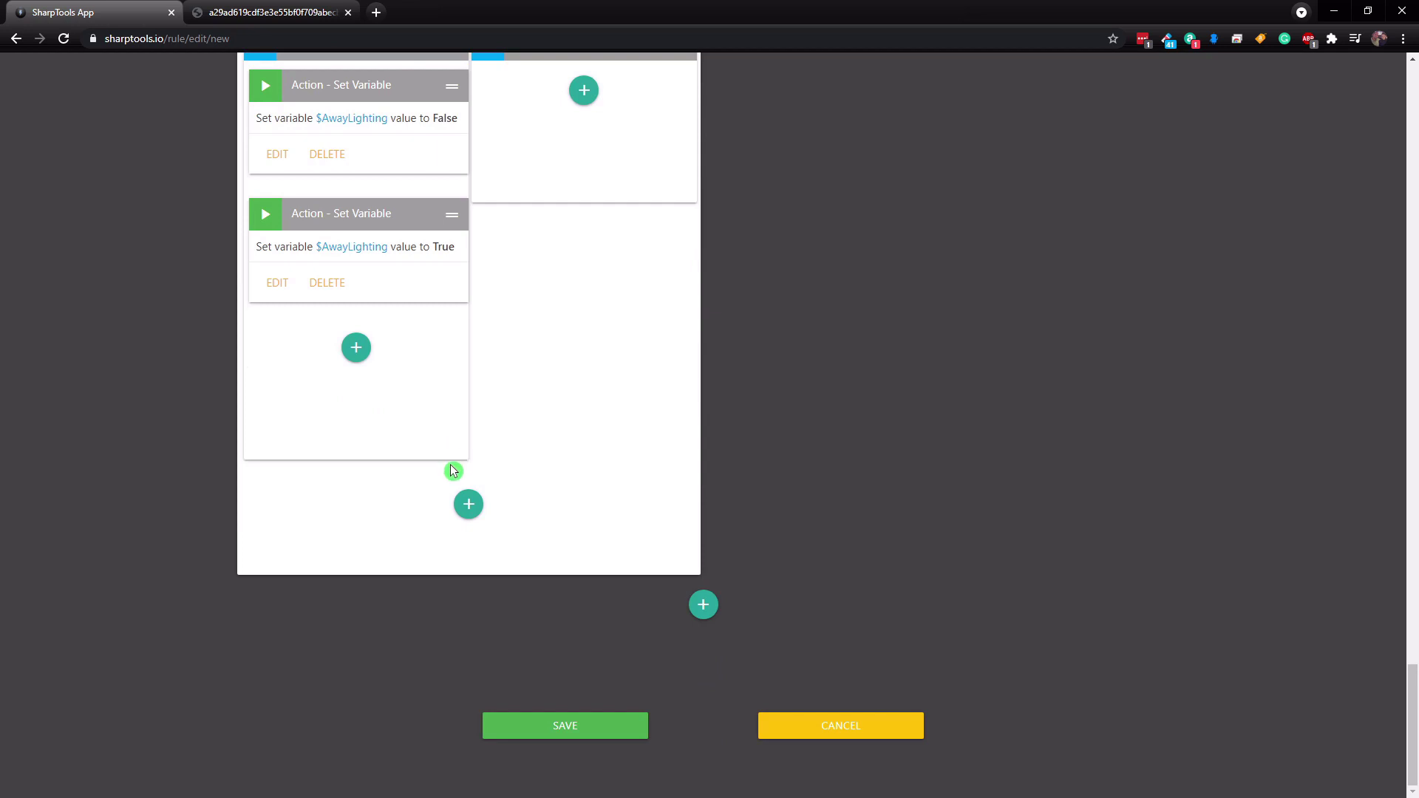
scroll(453, 471, "up", 15)
scroll(503, 385, "up", 5)
scroll(509, 380, "up", 4)
- In the main condition's Else branch, add device actions with the command off for Foyer Light and for Dining Room
scroll(490, 347, "down", 3)
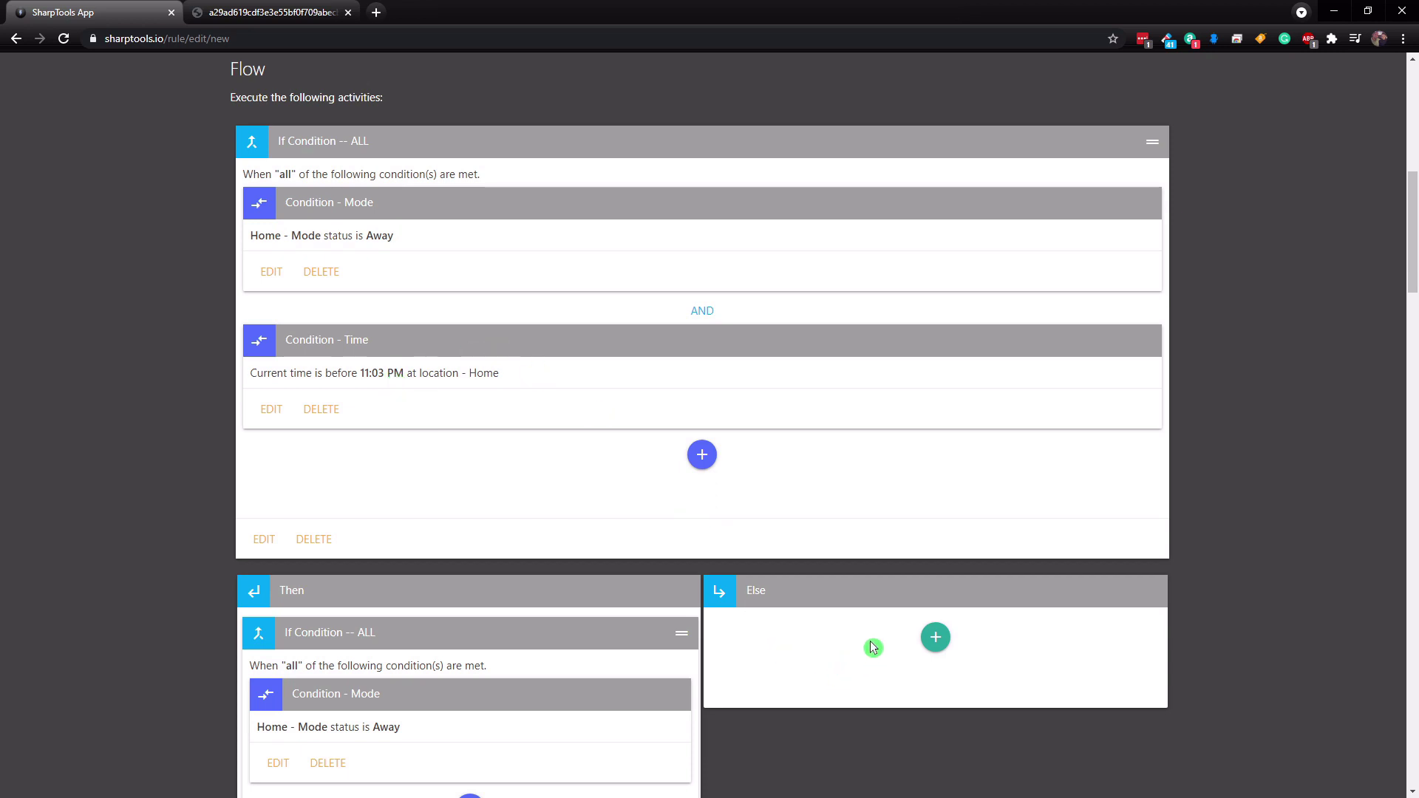
left_click(936, 638)
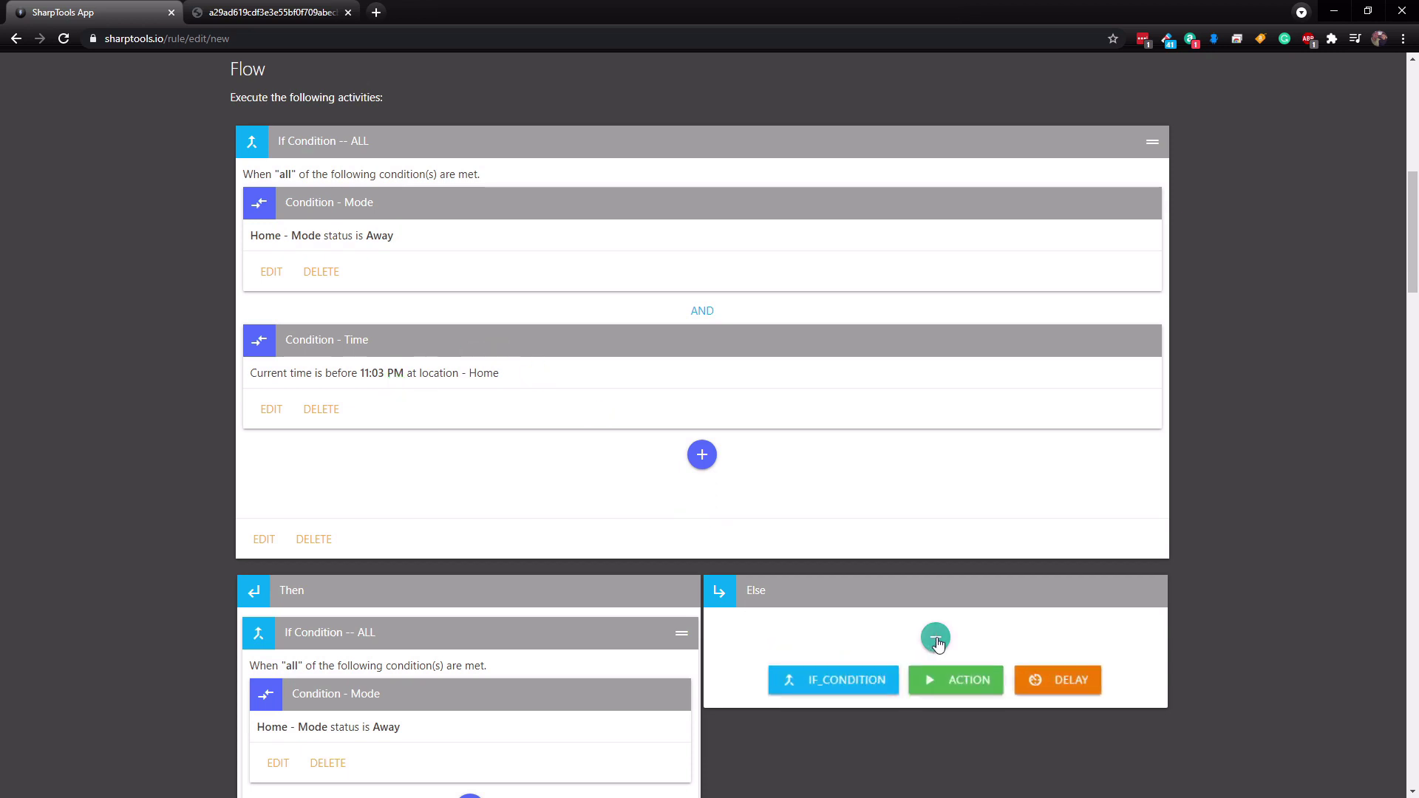
left_click(949, 666)
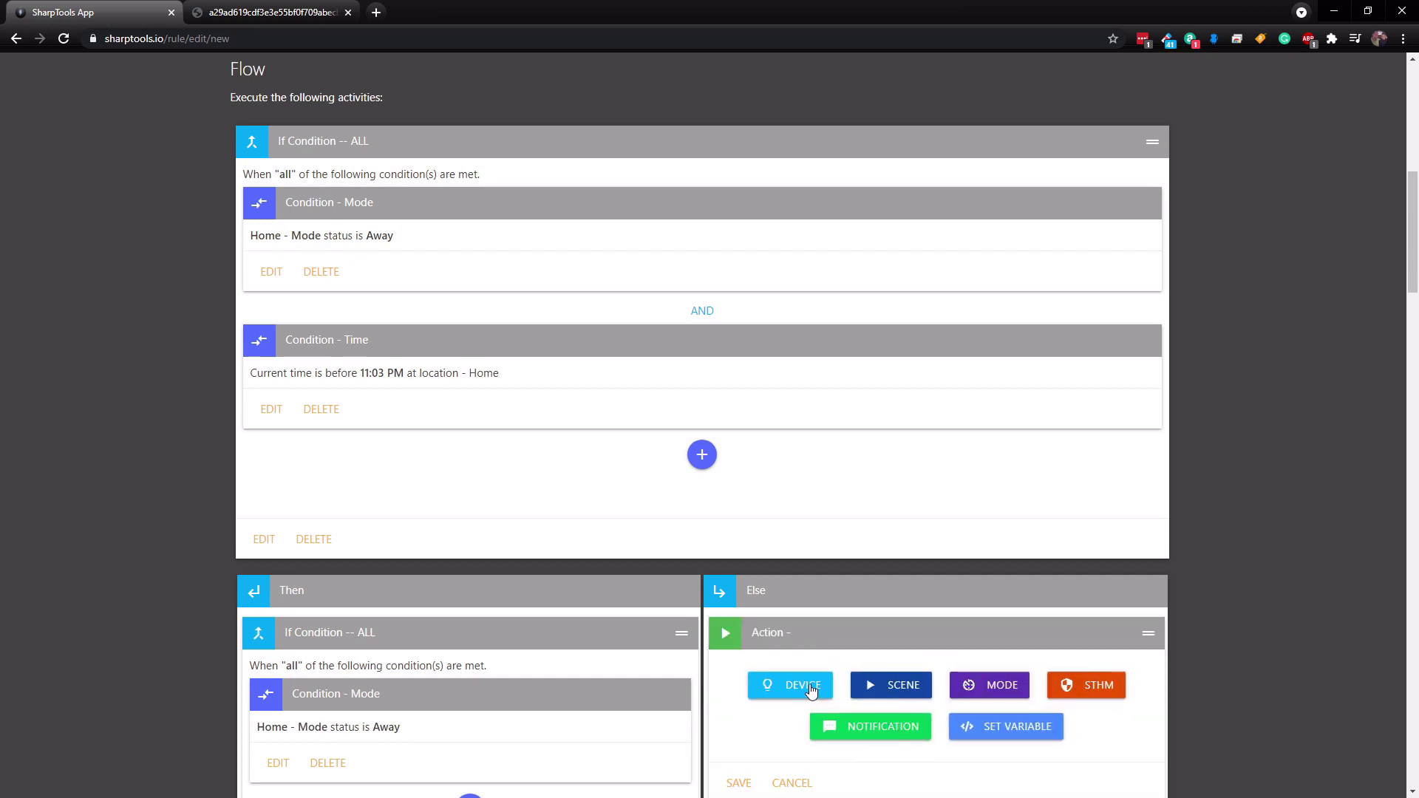
left_click(811, 686)
left_click(826, 711)
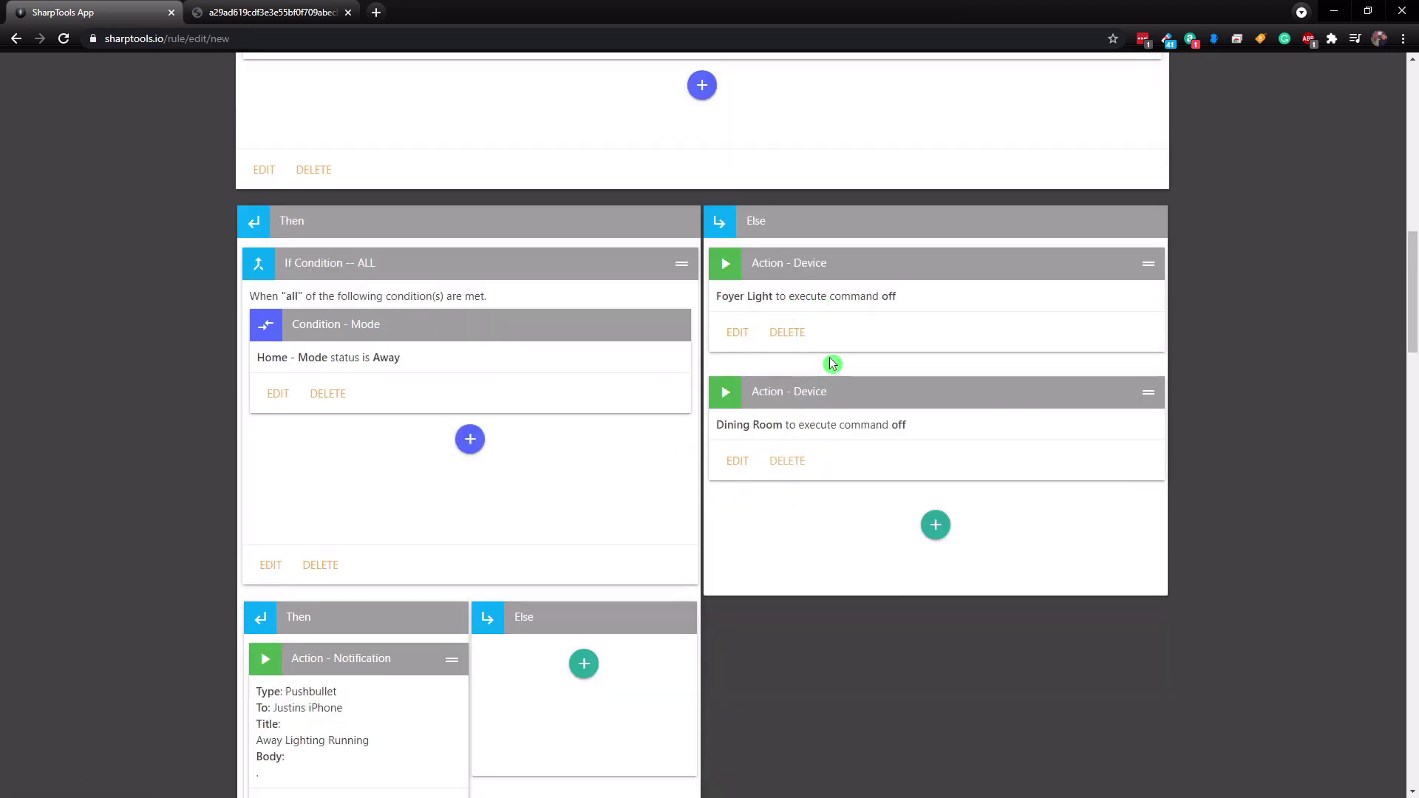
- Below the two off actions in the main Else branch, add an action that sets $AwayLighting to False by manual input
left_click(936, 526)
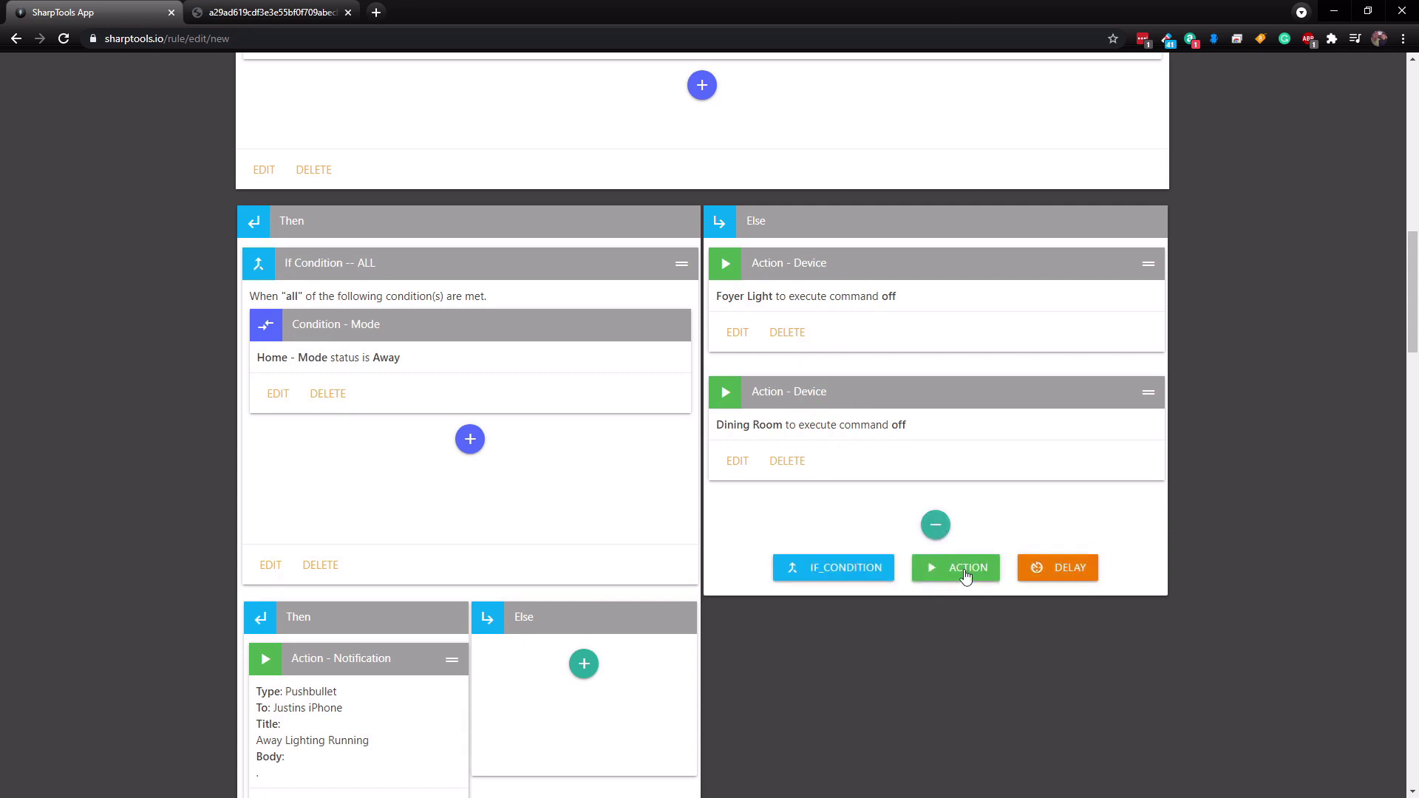
left_click(963, 569)
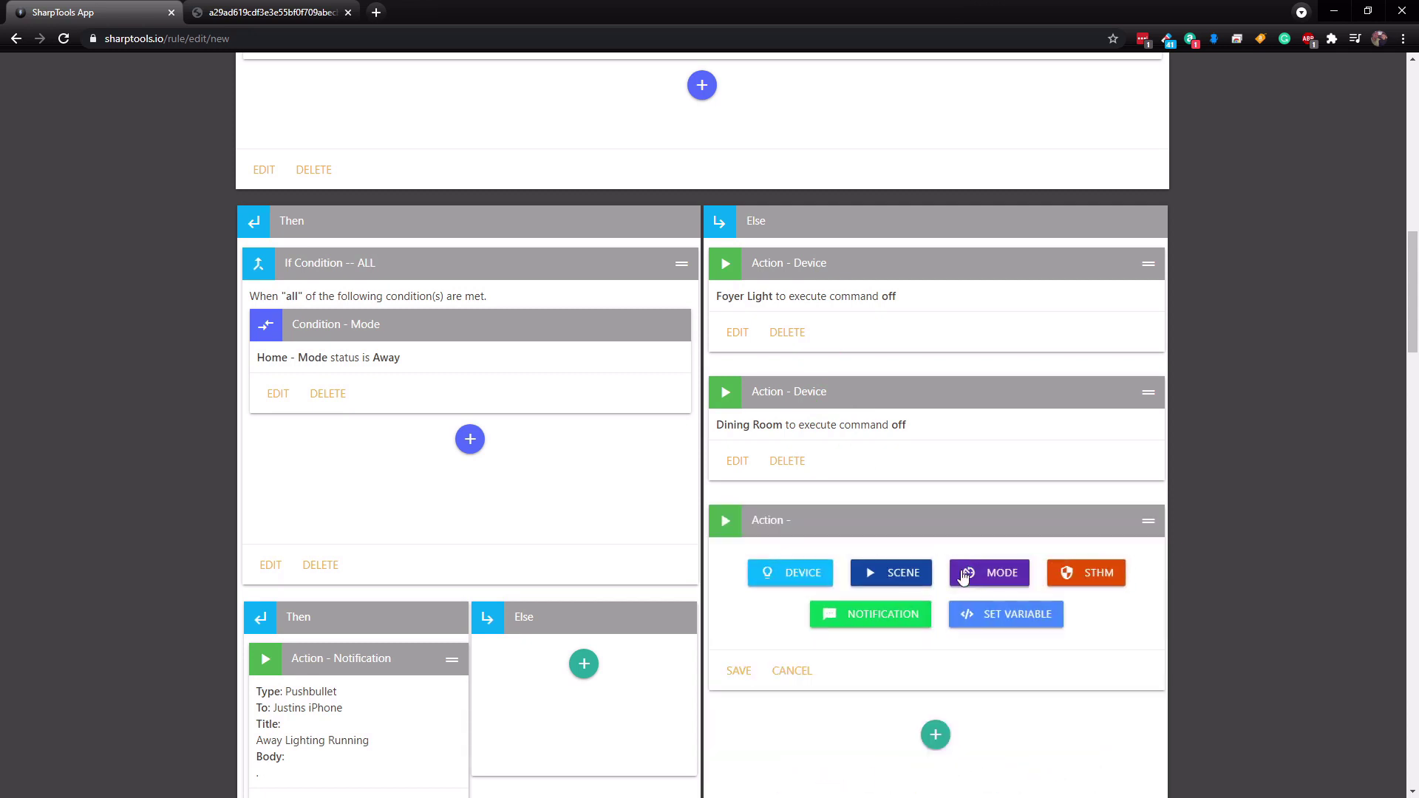
left_click(1027, 621)
left_click(761, 626)
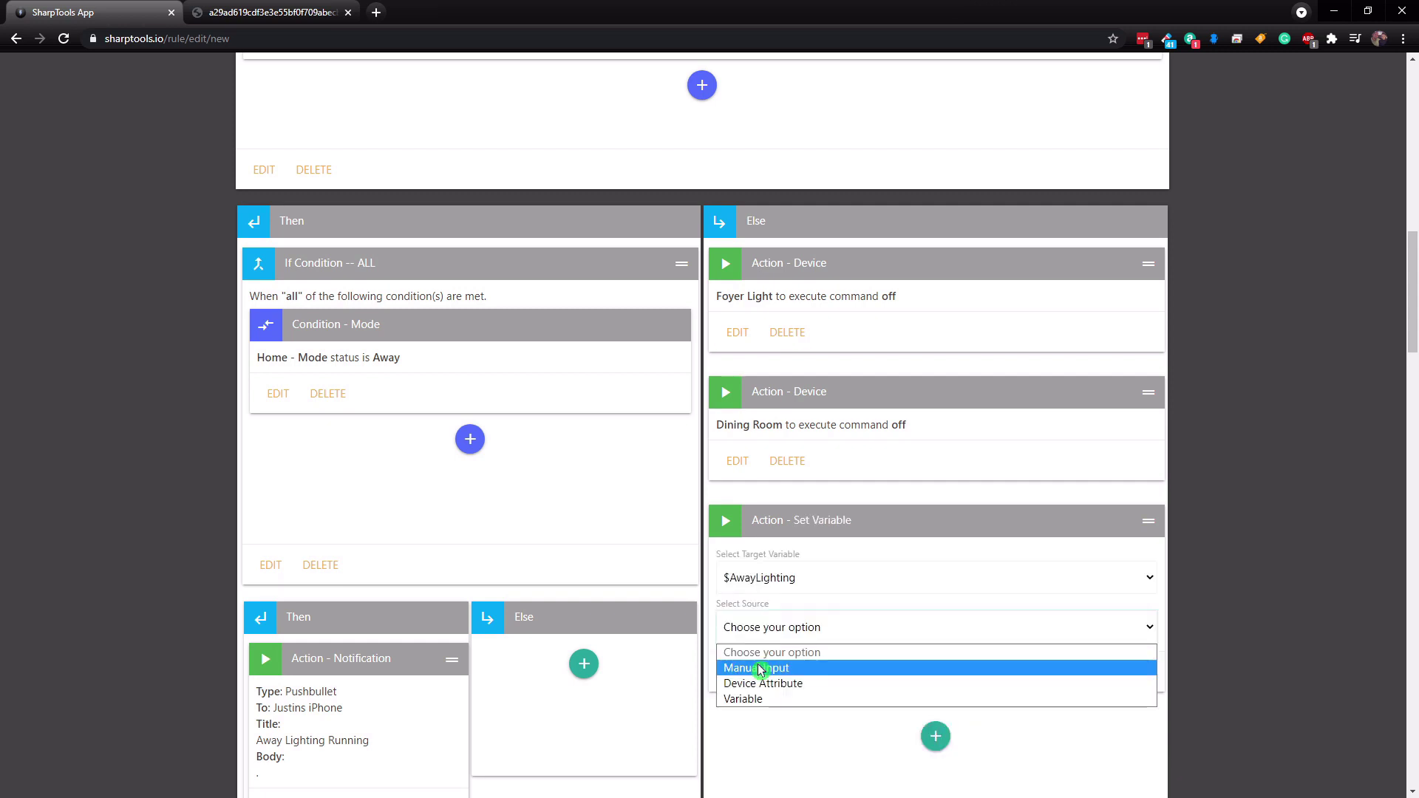
left_click(755, 669)
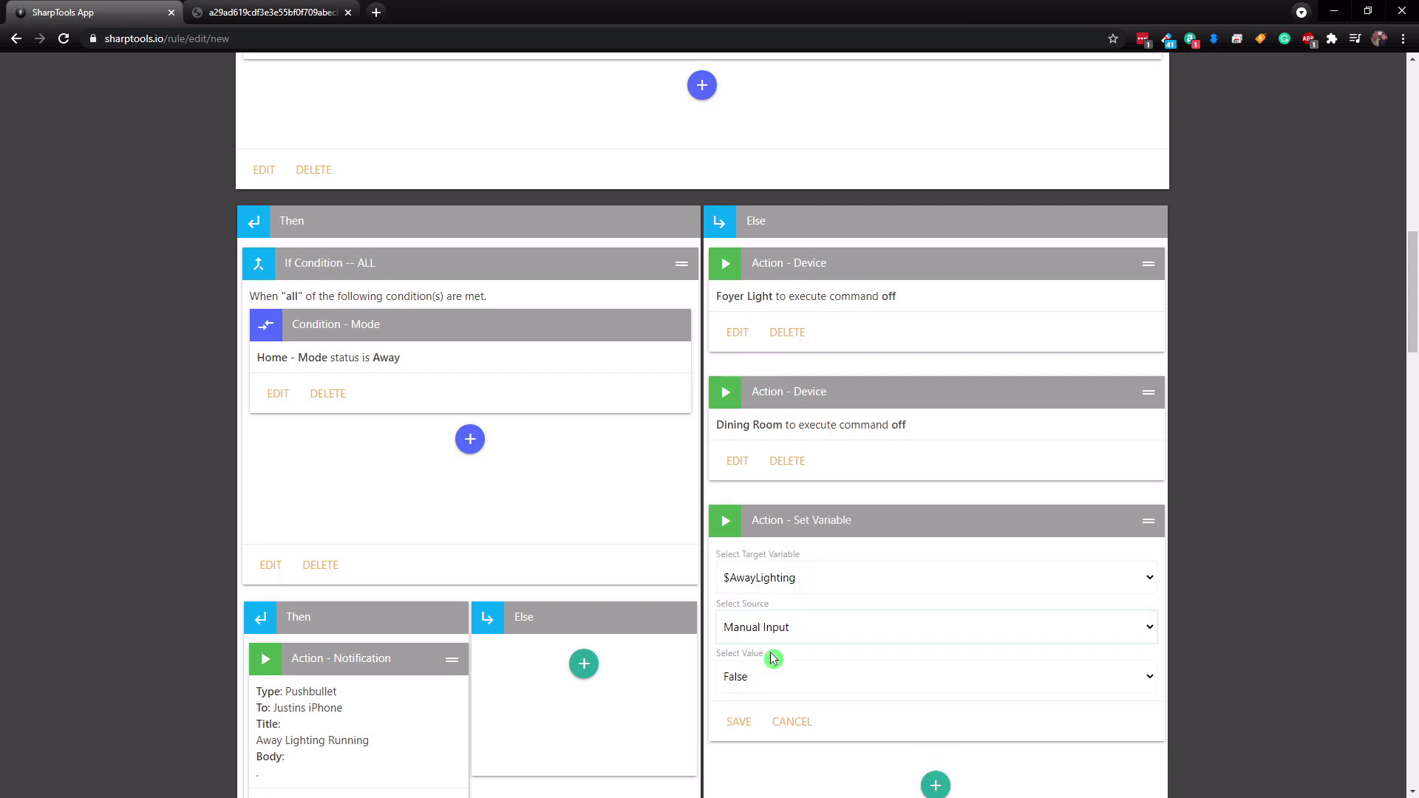
left_click(738, 722)
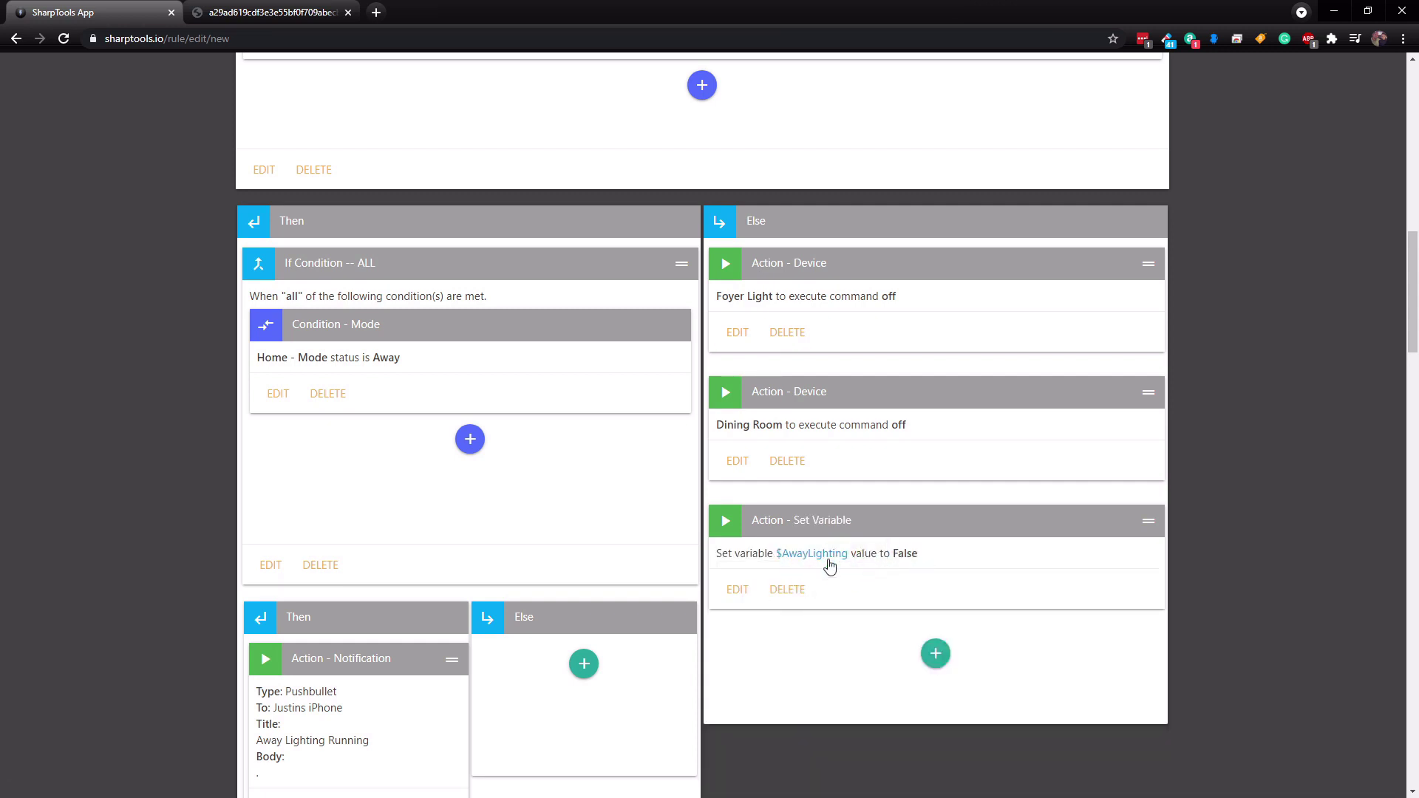
- At the end of the main Else branch, add a Pushbullet notification to the owner's iPhone titled "Away Lighting Off"
scroll(562, 477, "up", 9)
scroll(562, 477, "up", 4)
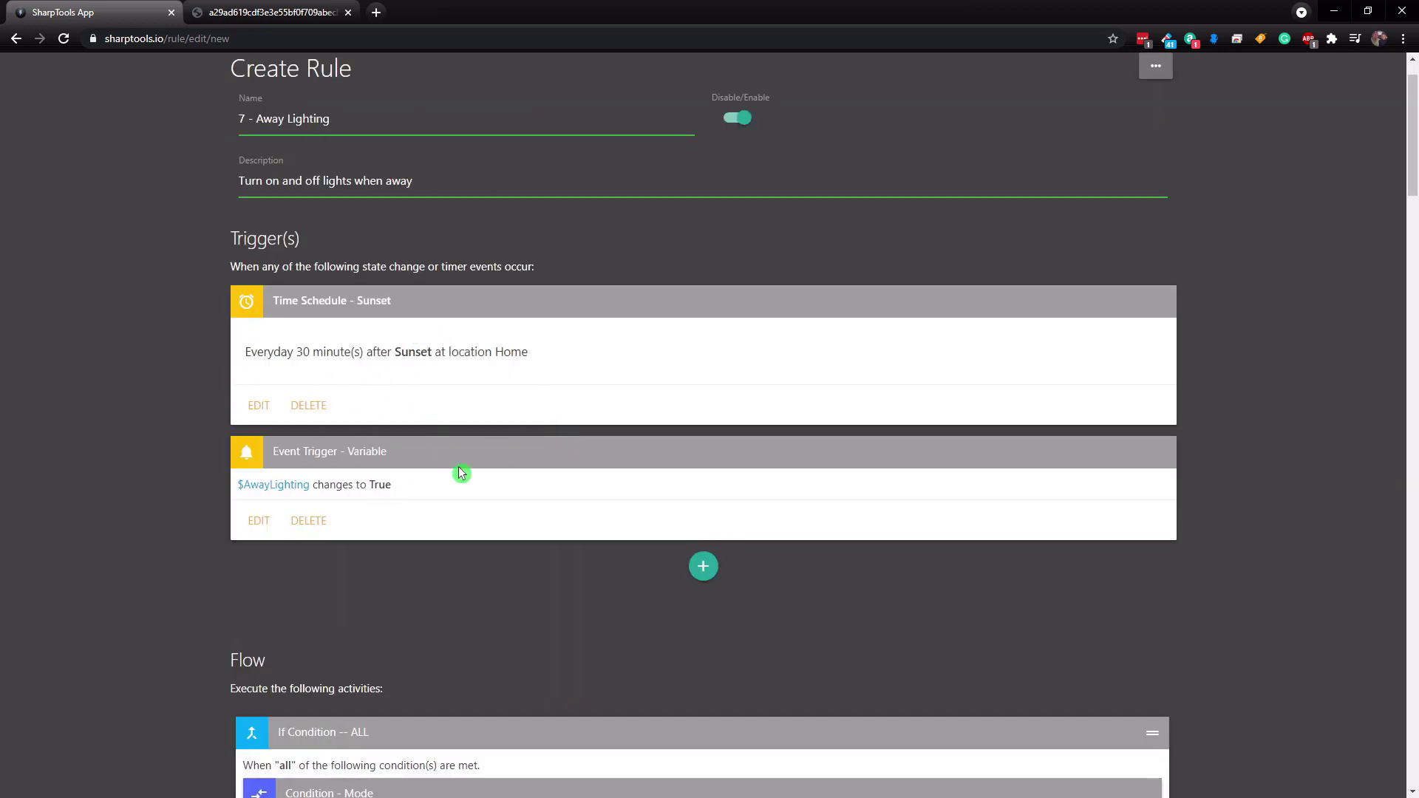
scroll(637, 495, "down", 13)
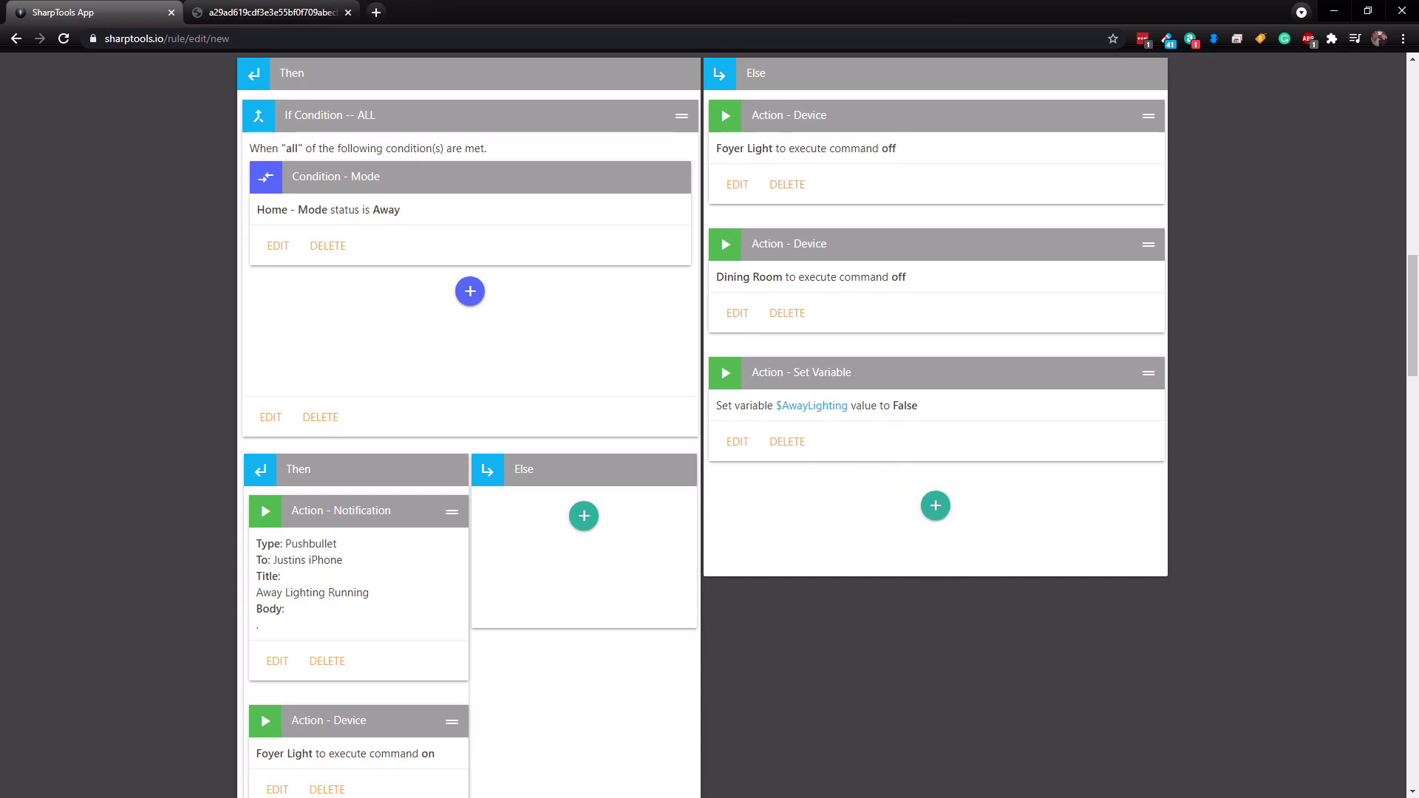
left_click(936, 508)
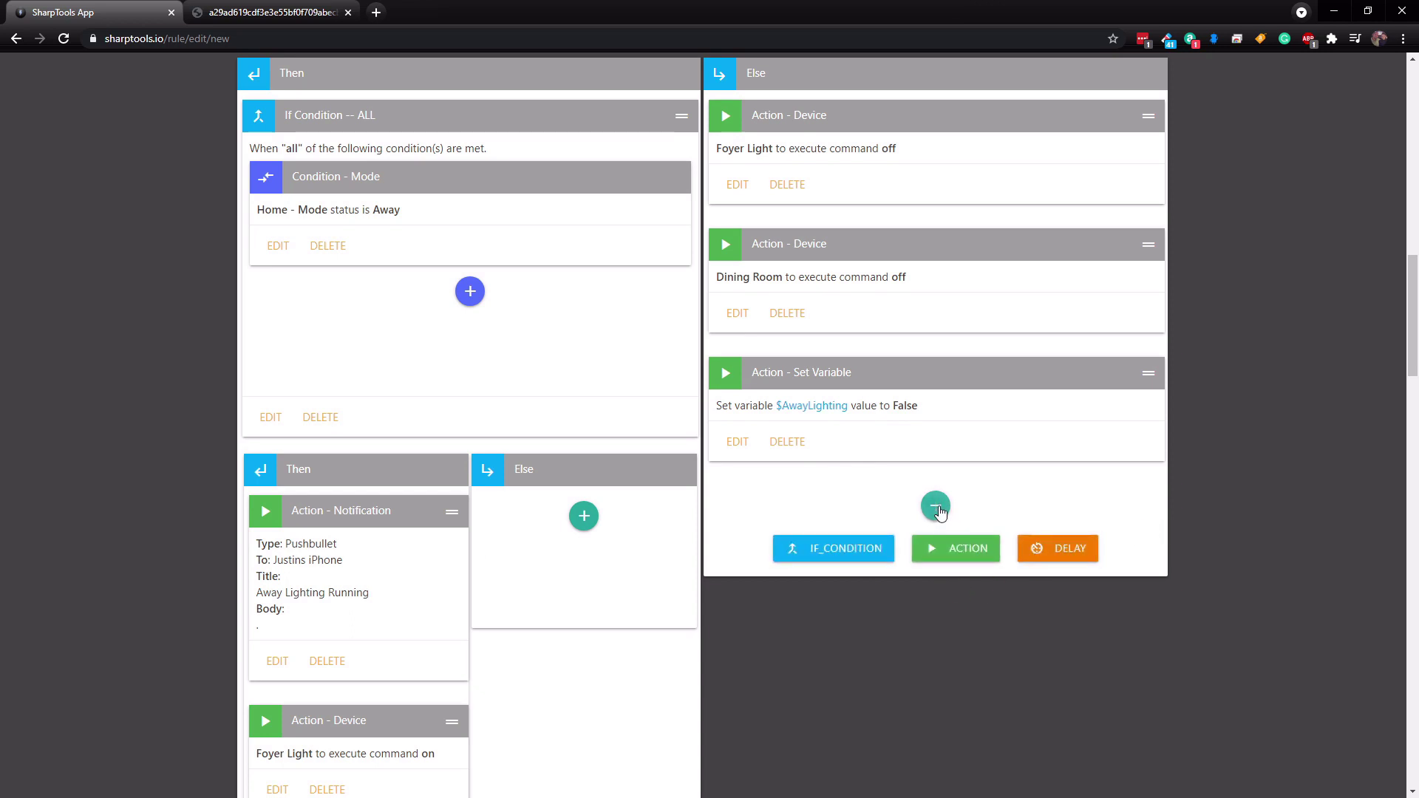
left_click(971, 556)
left_click(894, 602)
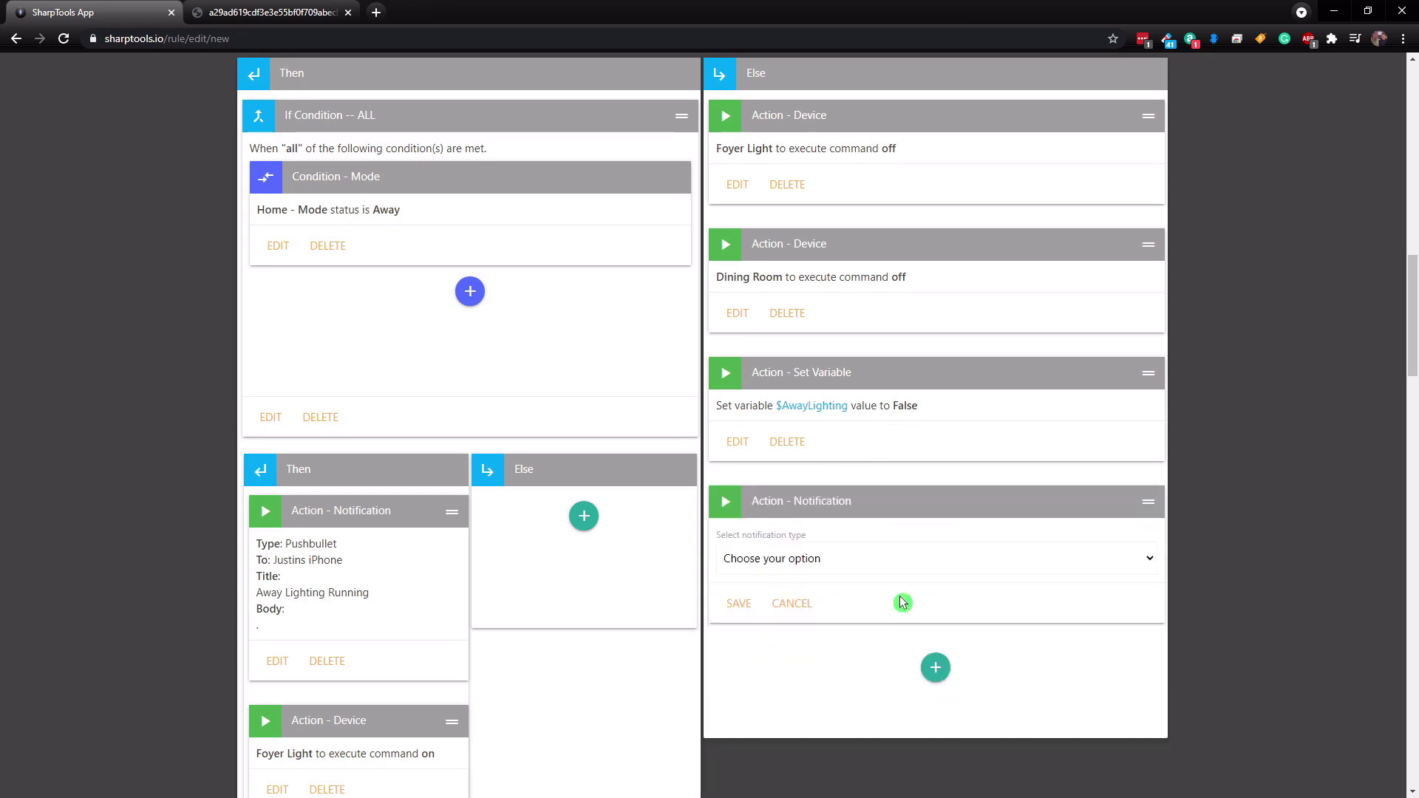
left_click(763, 569)
left_click(772, 600)
left_click(778, 608)
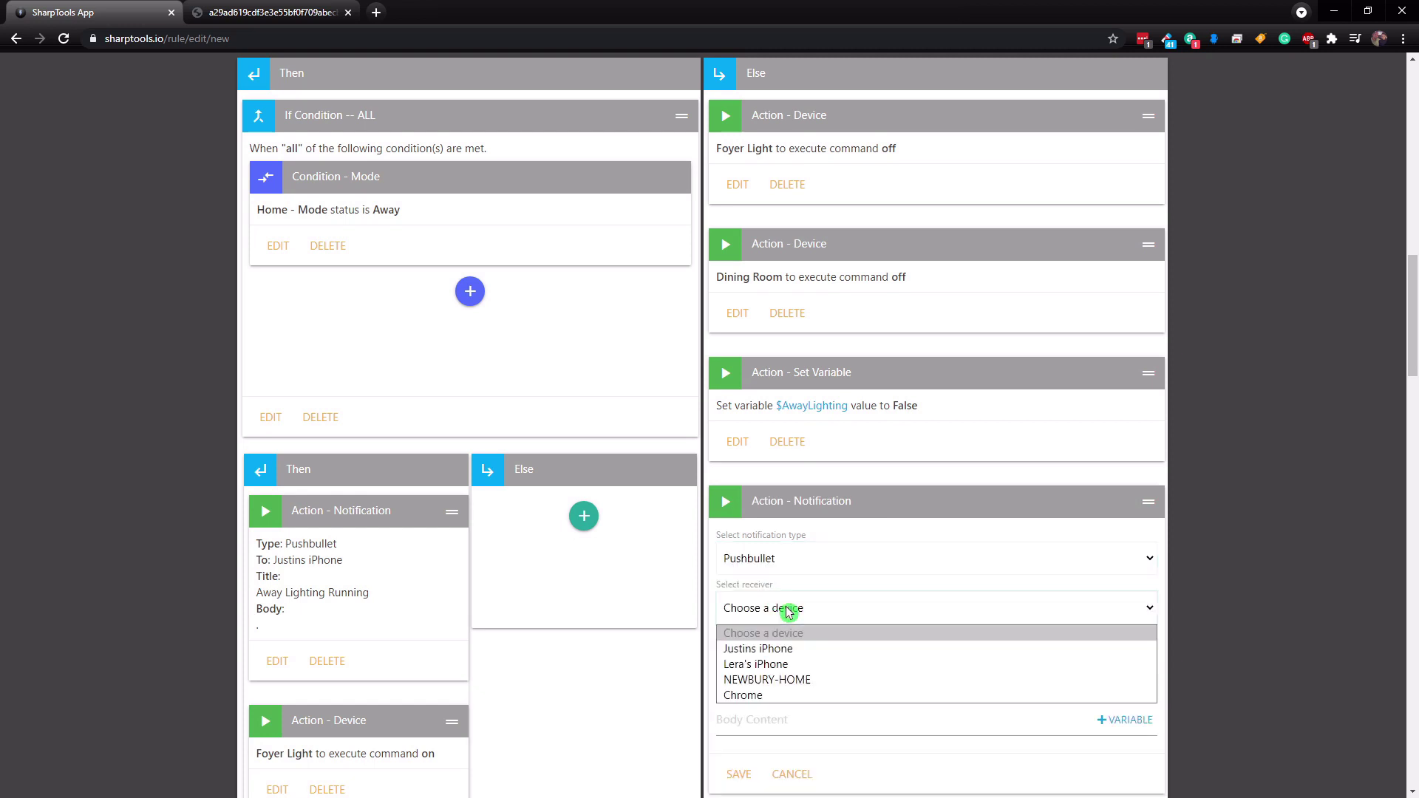
left_click(778, 649)
left_click(774, 665)
type("Away Lighting Of")
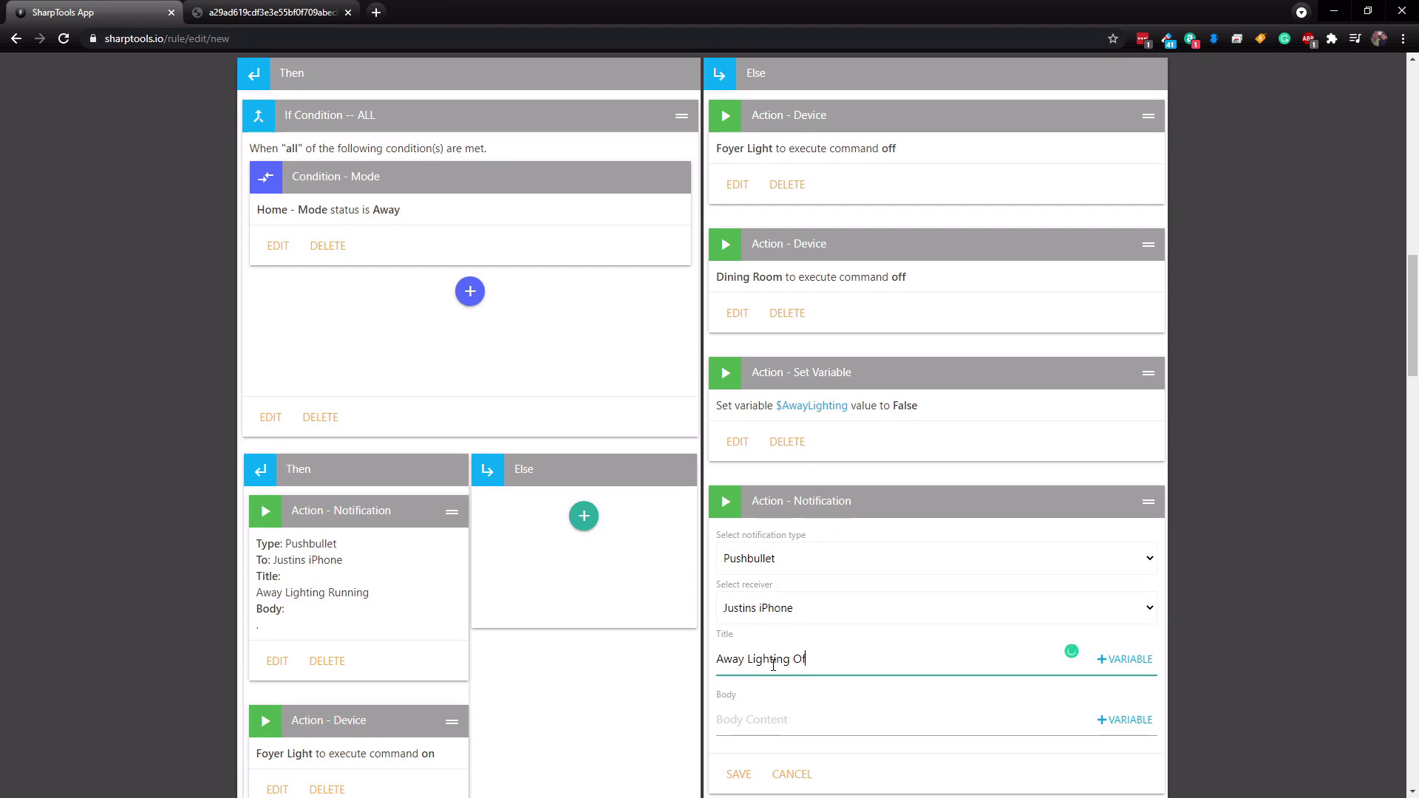
key("Return")
- Save the completed Away Lighting rule
scroll(811, 443, "down", 20)
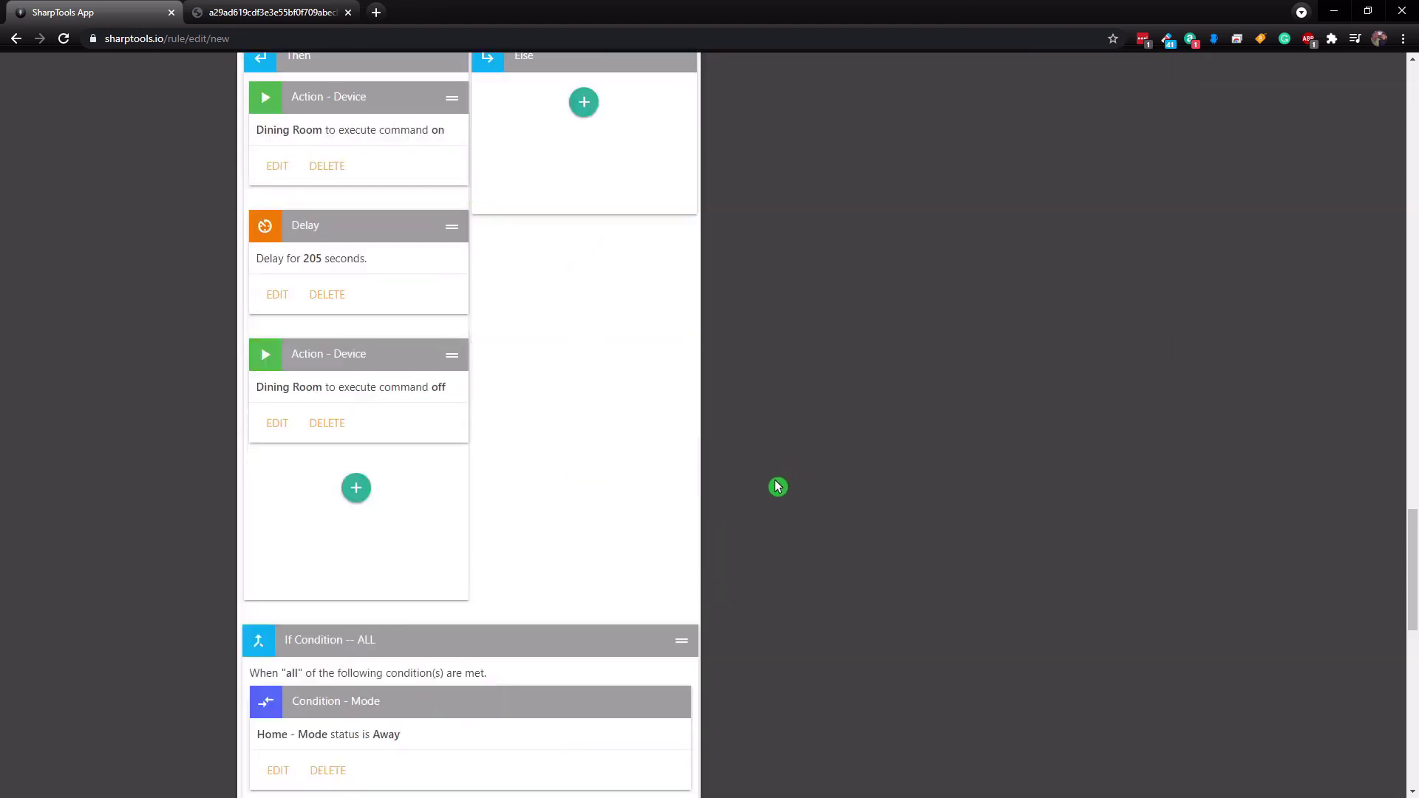
scroll(740, 512, "down", 2)
left_click(566, 734)
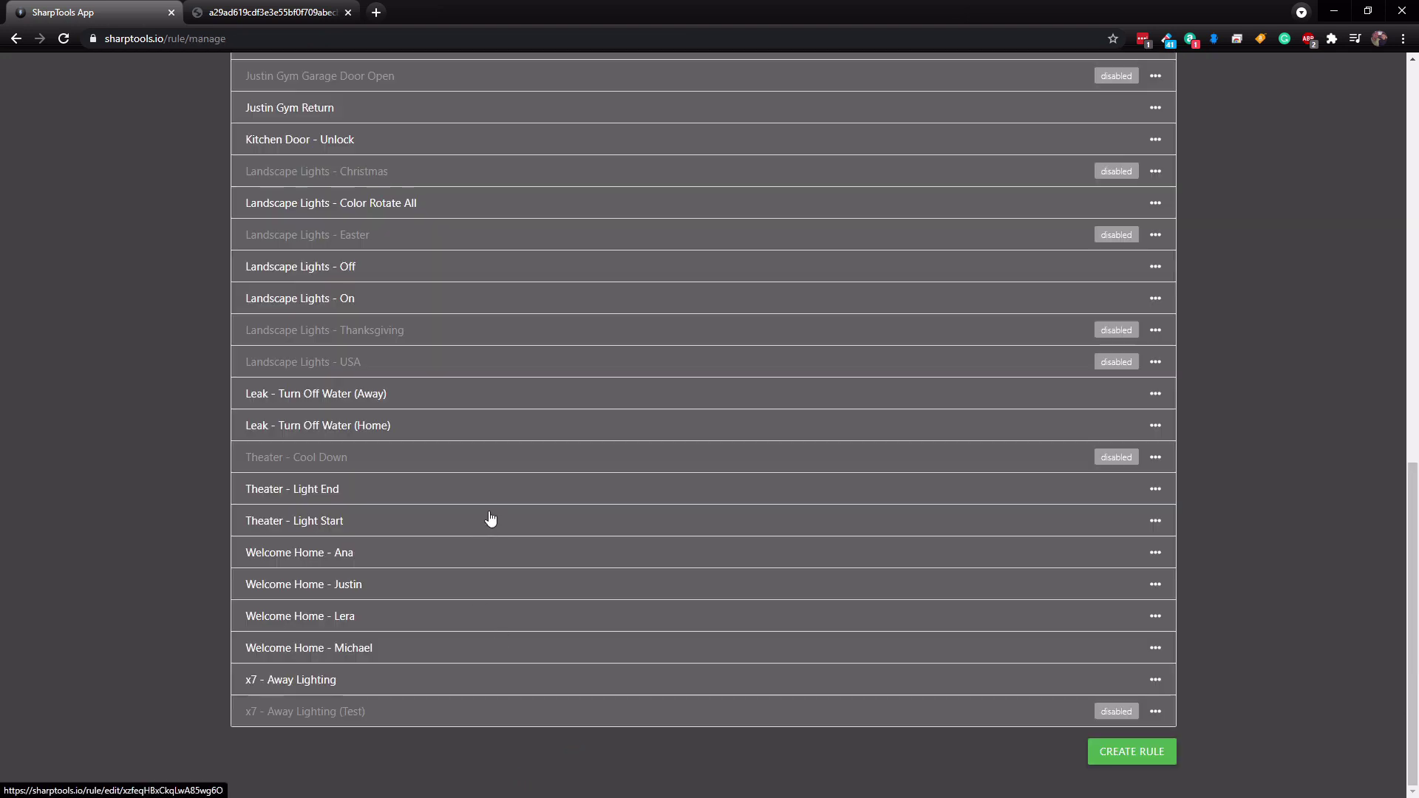
- Leave the rules list for the dashboard and switch the location mode to Away to test the lighting rule
scroll(493, 519, "up", 20)
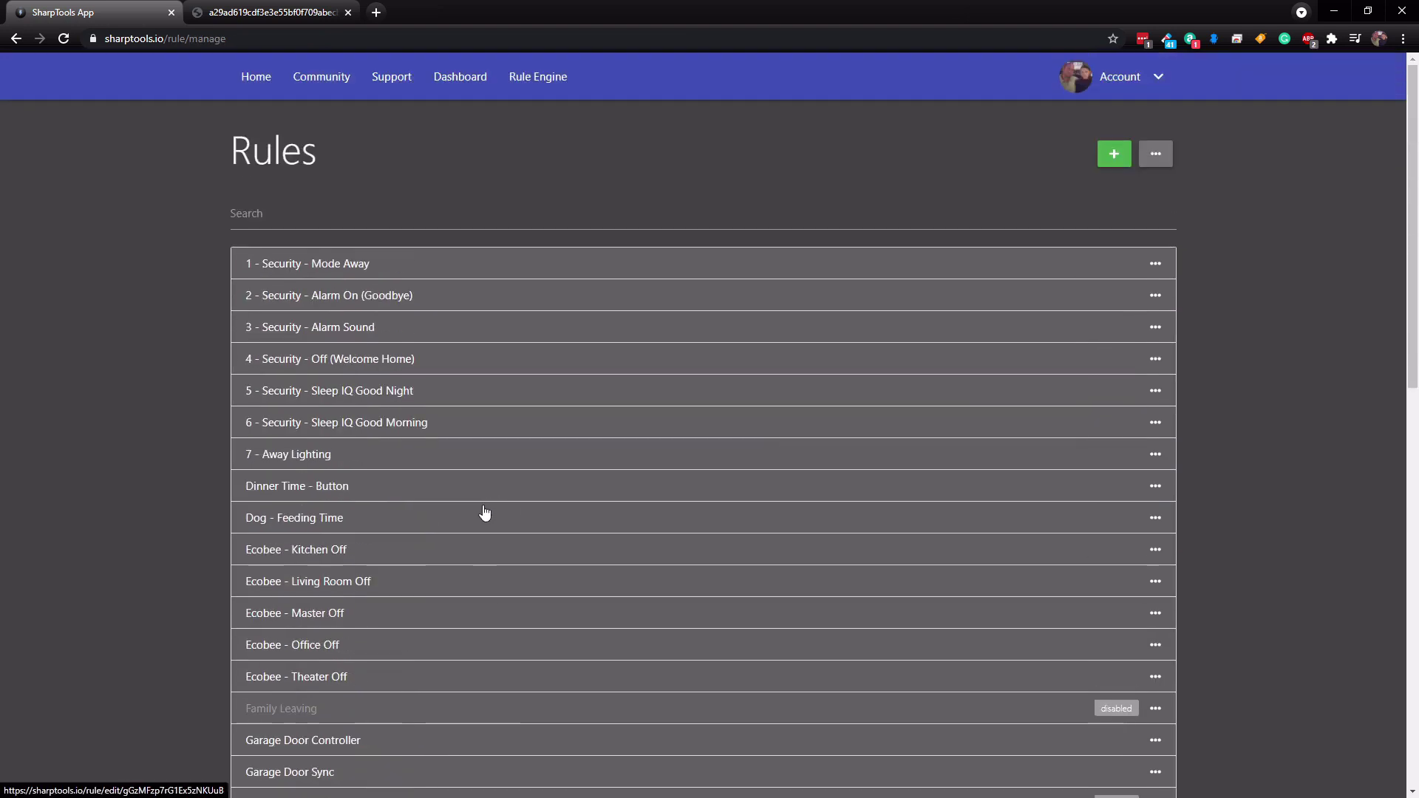
key("ctrl+w")
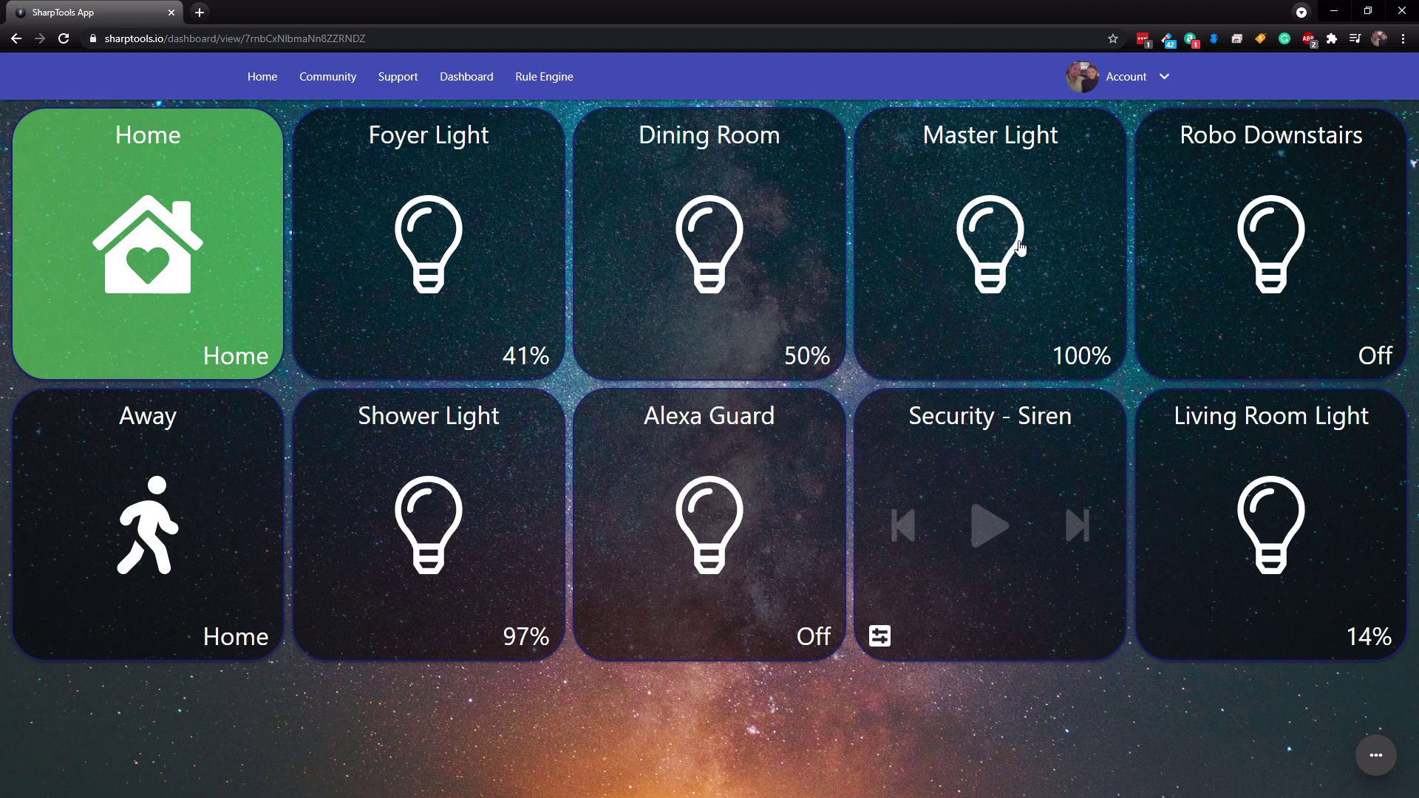
left_click(208, 476)
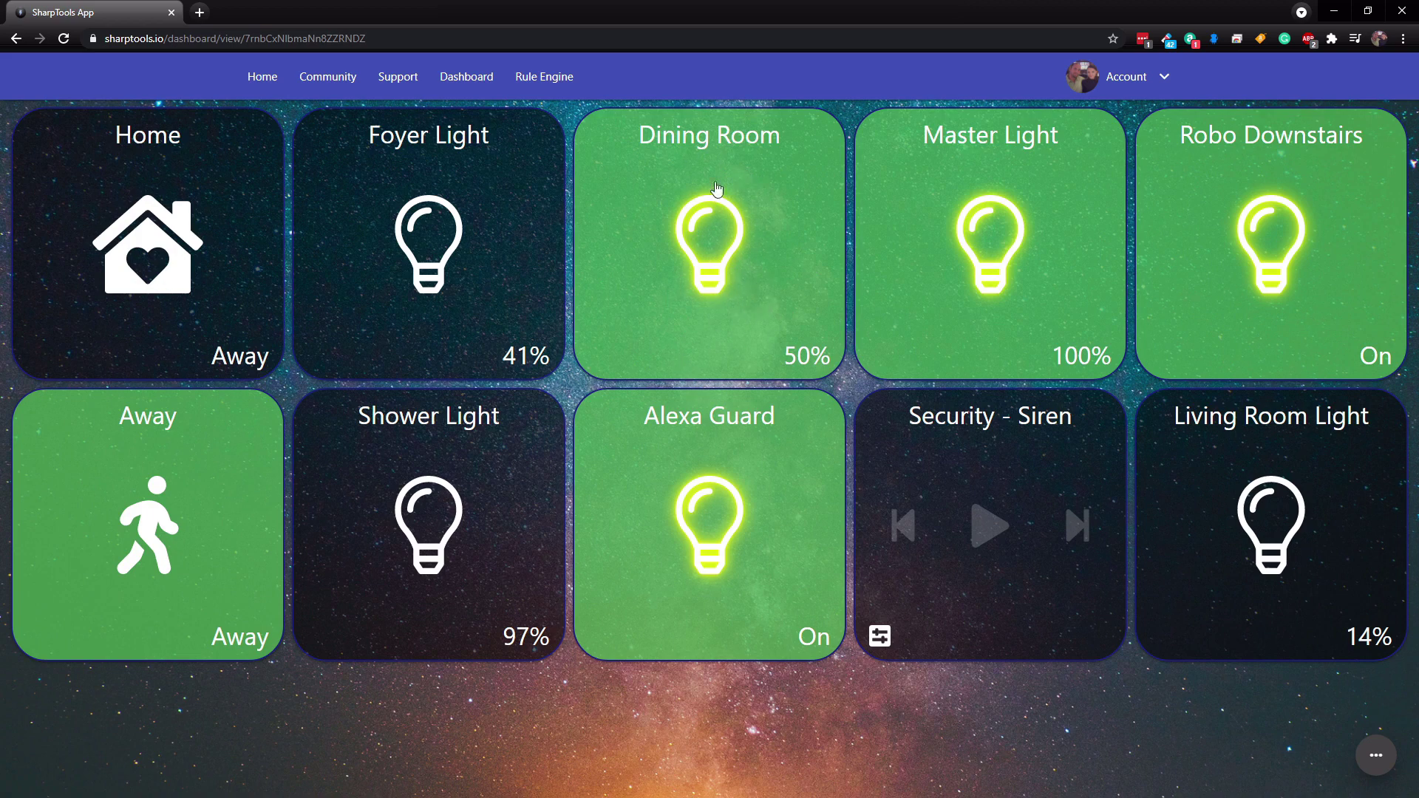
- Examine how the Dining Room, Master Light and Shower Light tiles cycle while the mode is Away
left_click(793, 287)
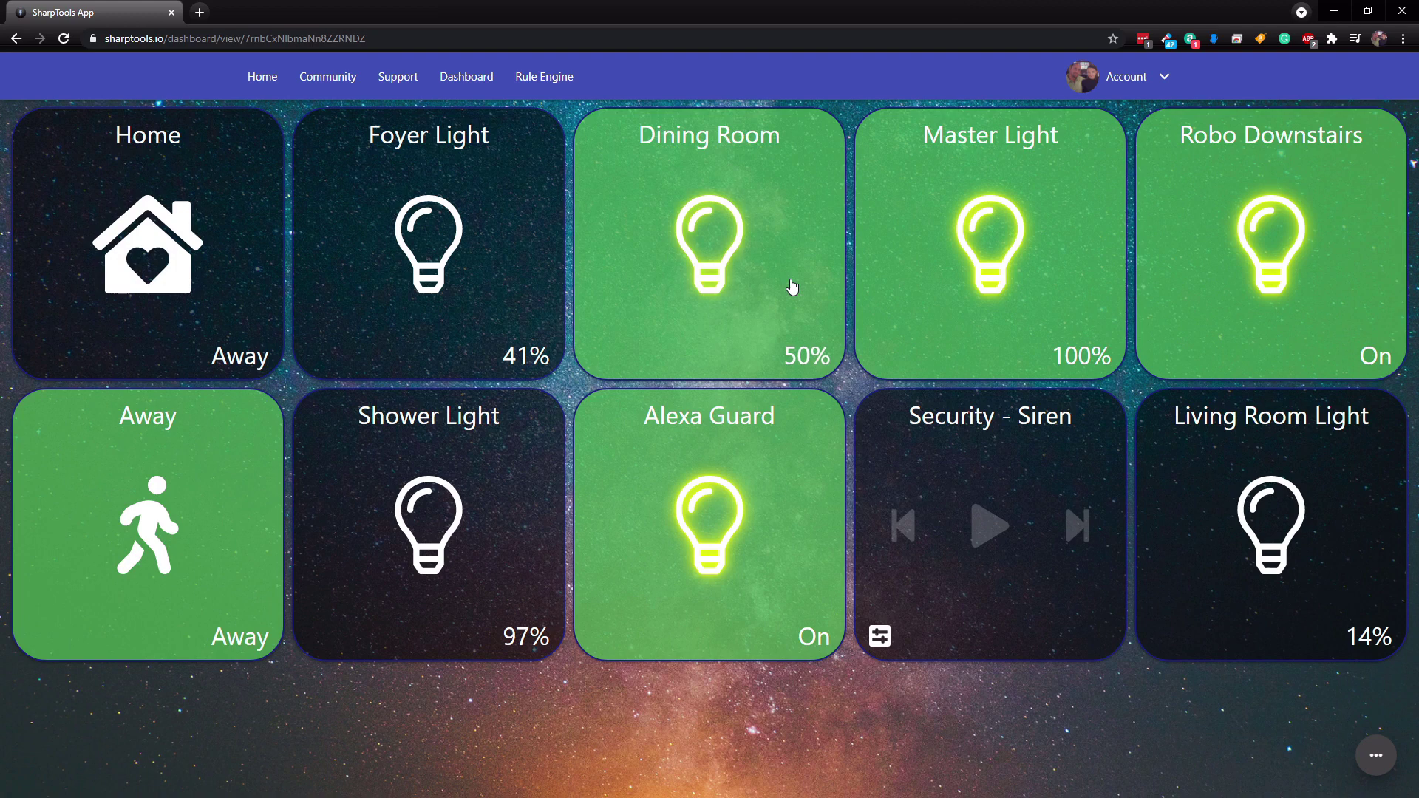
left_click(1043, 314)
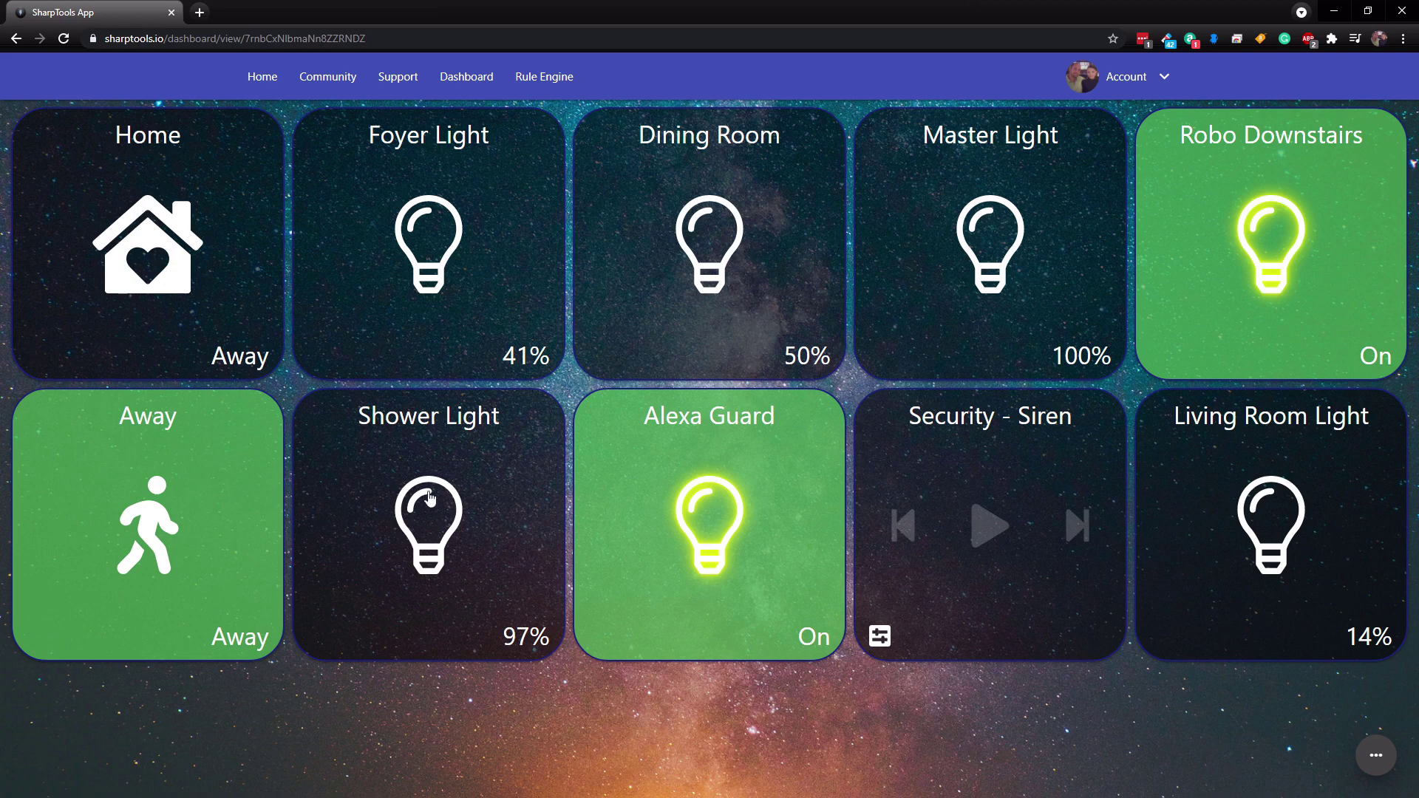
left_click(476, 671)
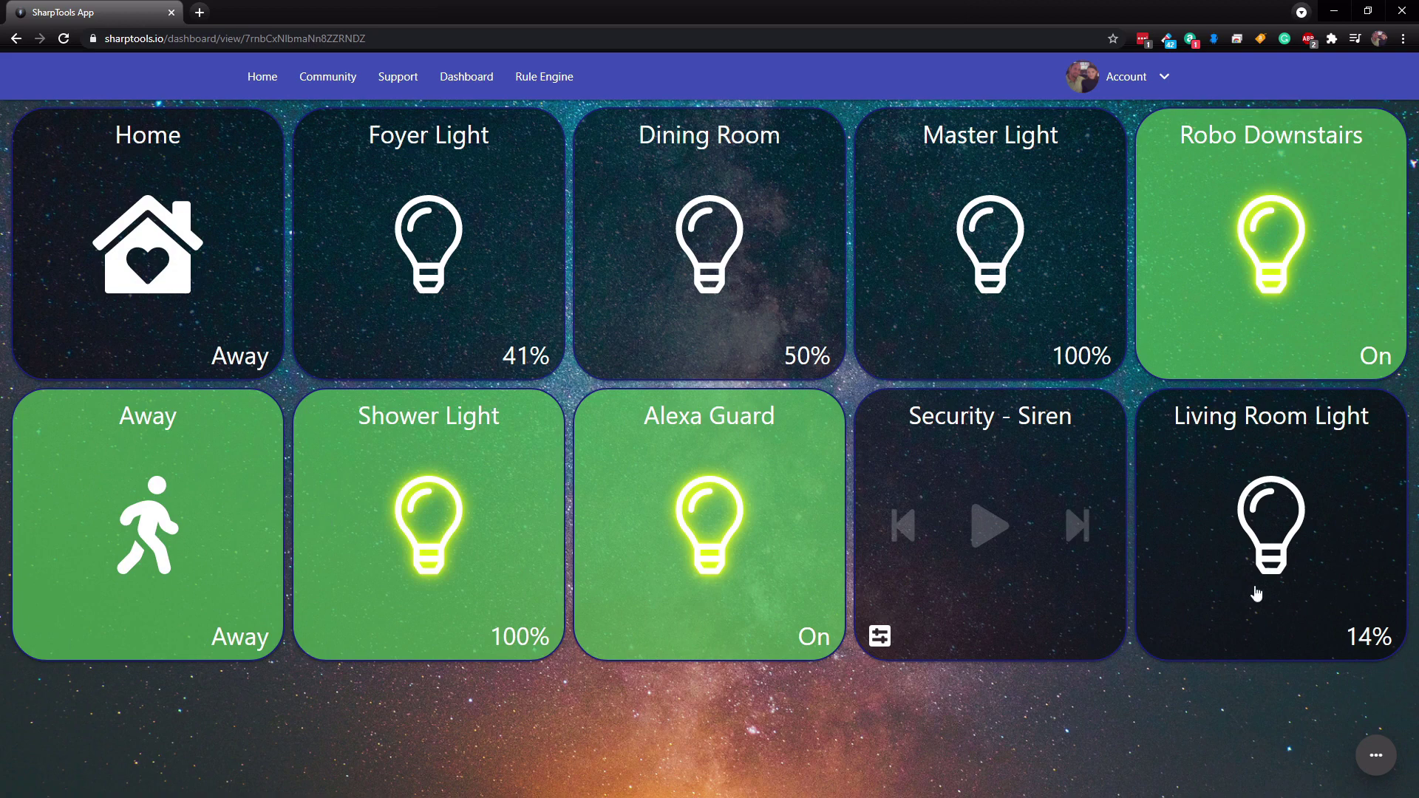
left_click(977, 756)
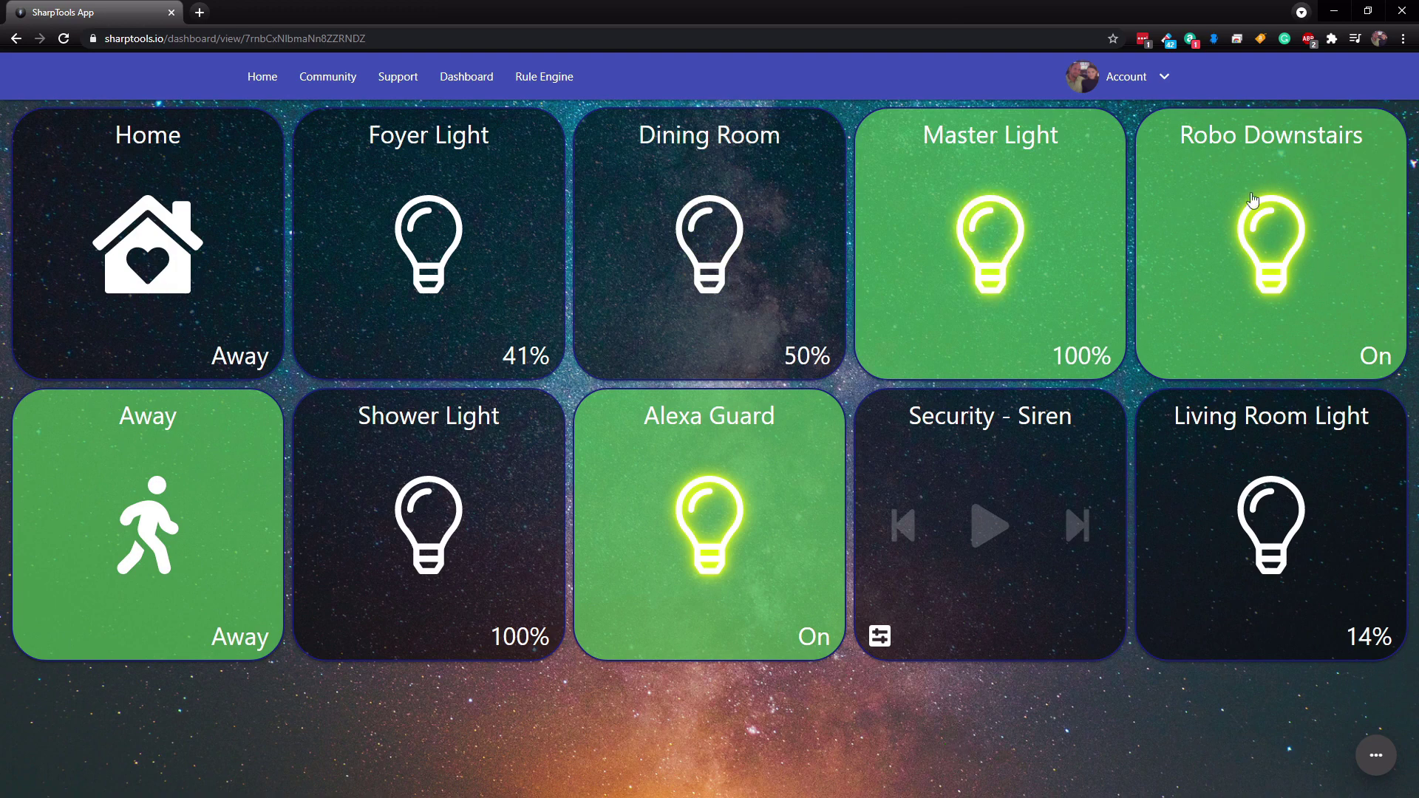
- Turn off Robo Downstairs and Alexa Guard on the dashboard
left_click(1338, 207)
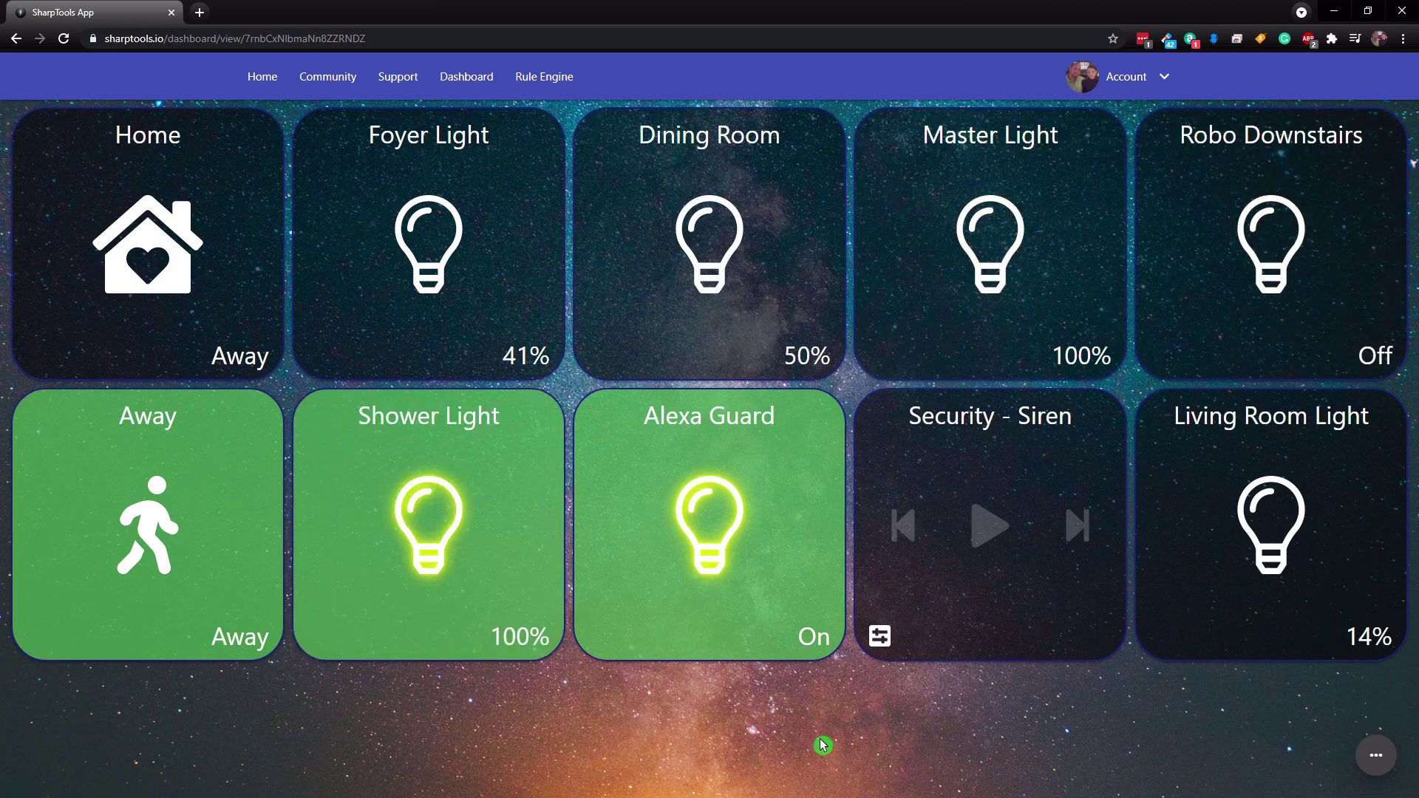
left_click(769, 473)
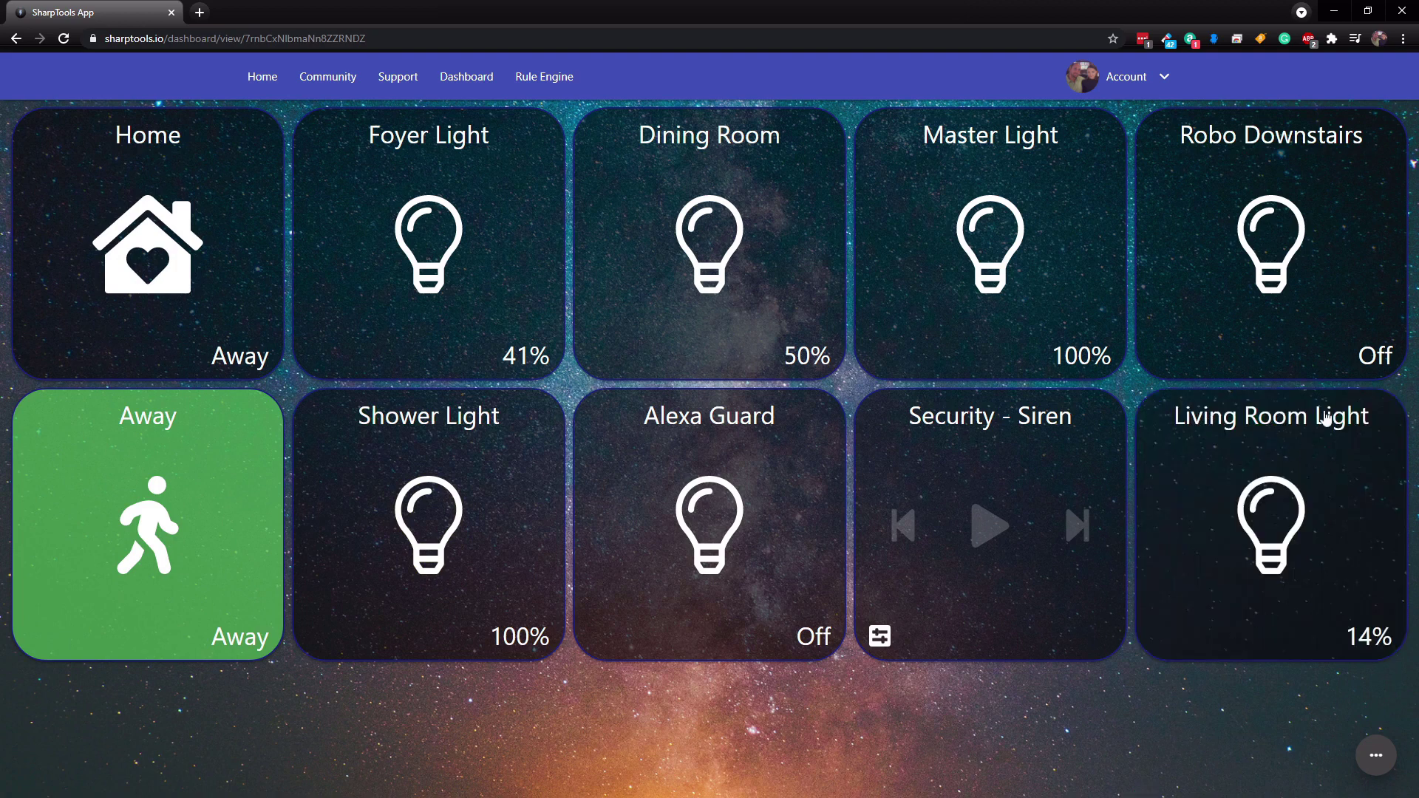
- Turn on the Foyer Light and switch the location mode to Home to test the rule's shut-off branch
left_click(393, 216)
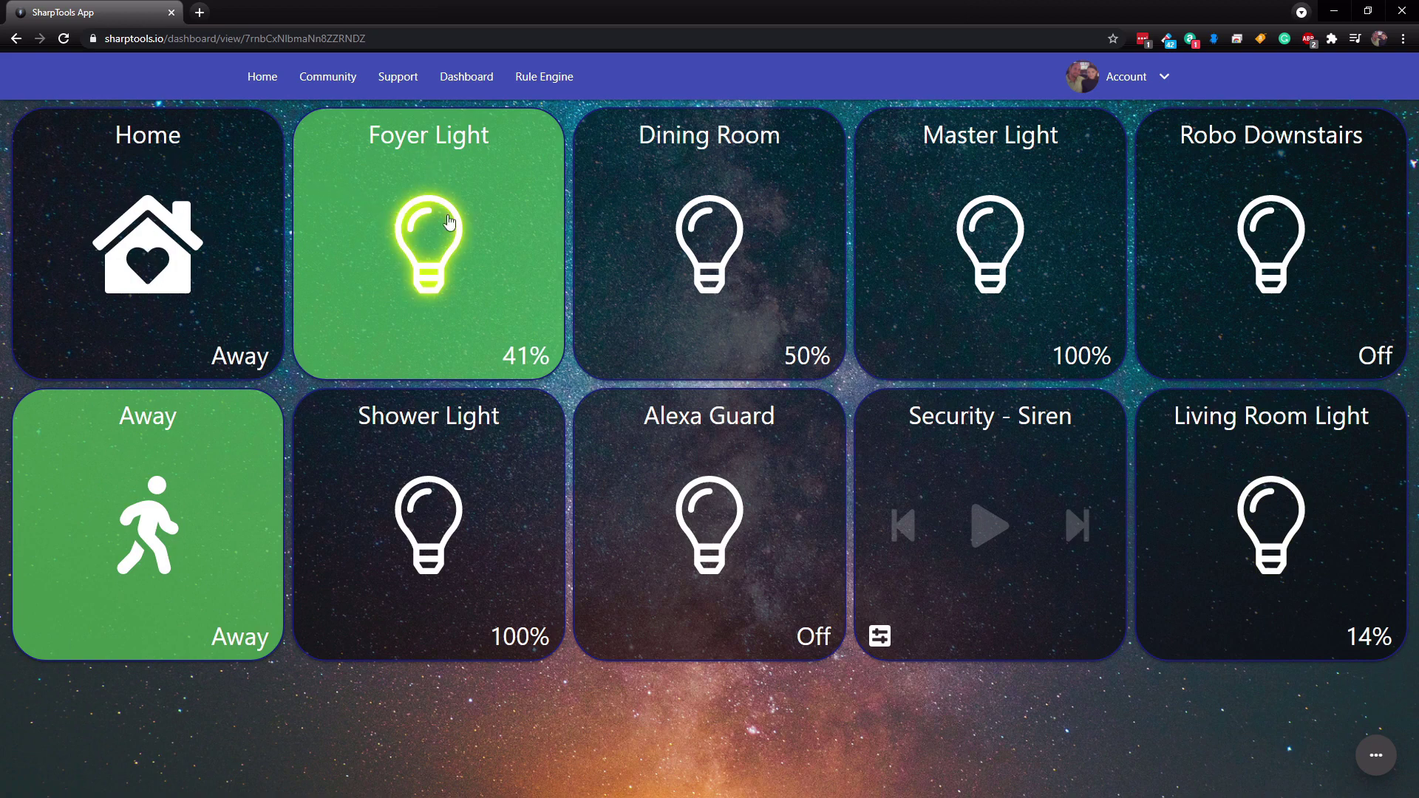
left_click(210, 189)
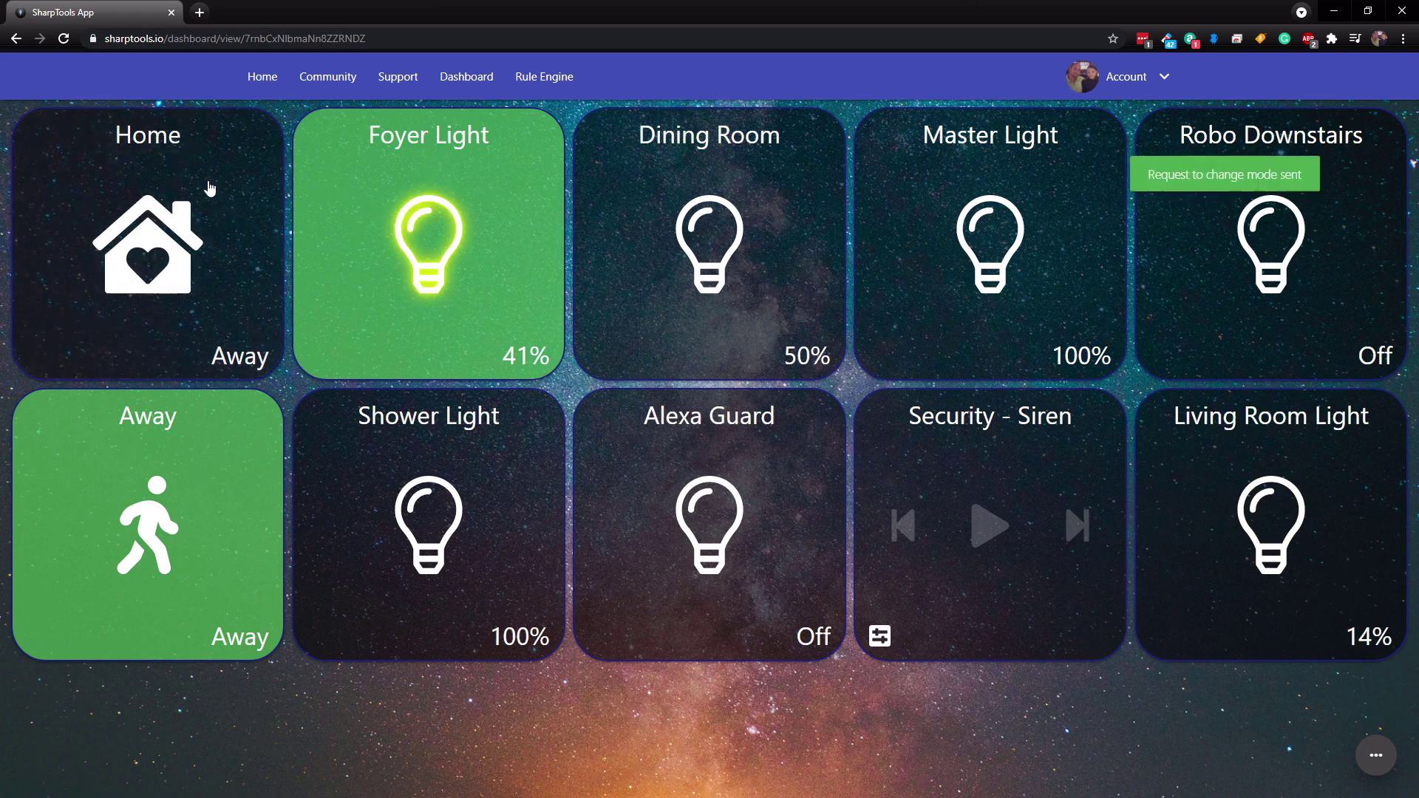